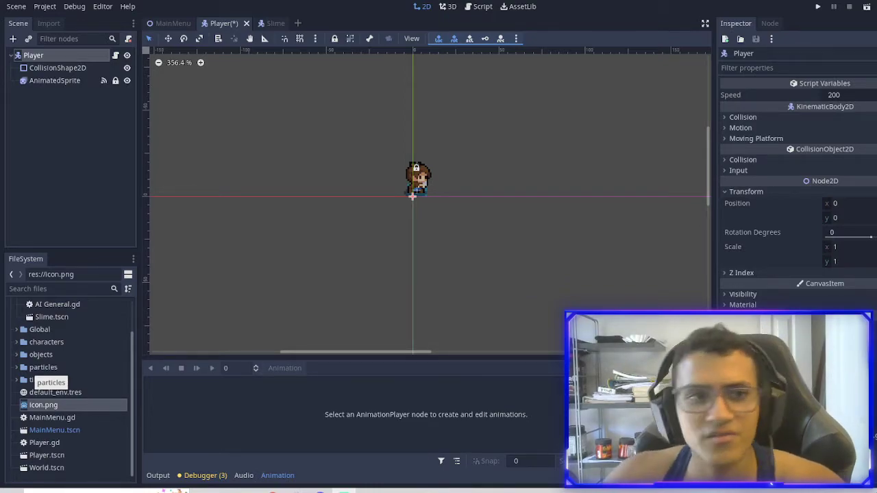
# Add an AnimationPlayer node under the Player root and create an animation named Run in it
pyautogui.click(13, 38)
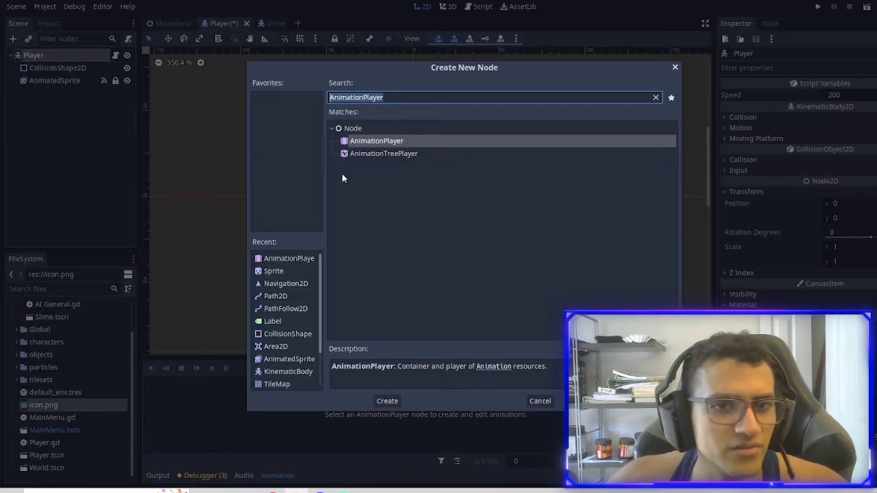
pyautogui.click(385, 400)
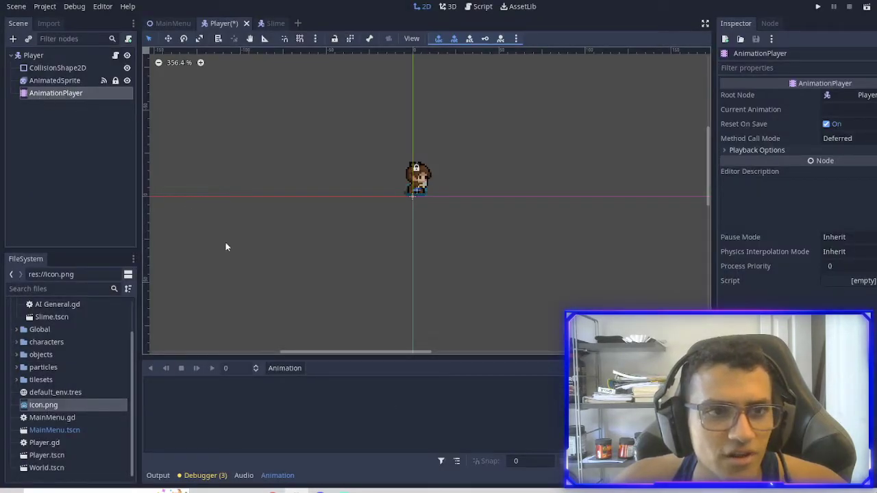
pyautogui.click(300, 367)
pyautogui.click(286, 301)
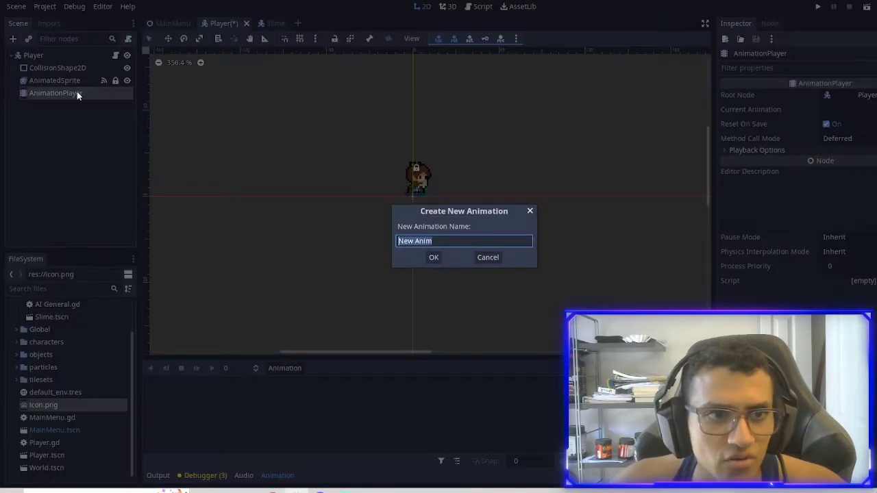
pyautogui.write('Run')
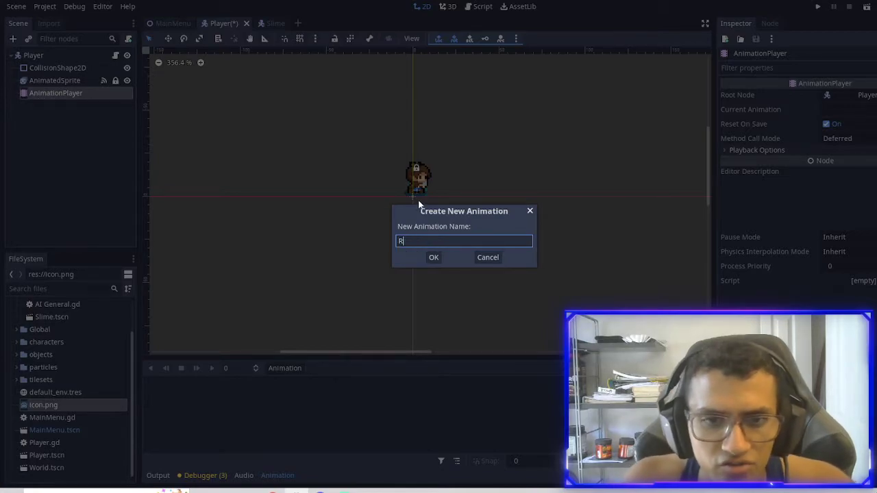
pyautogui.press('Return')
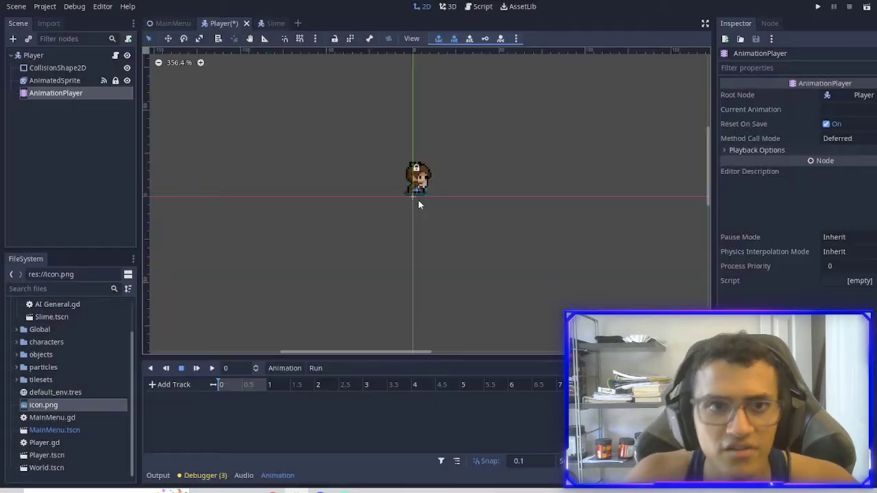
# Create a second animation named Idle in the AnimationPlayer
pyautogui.click(281, 370)
pyautogui.click(295, 299)
pyautogui.write('Id')
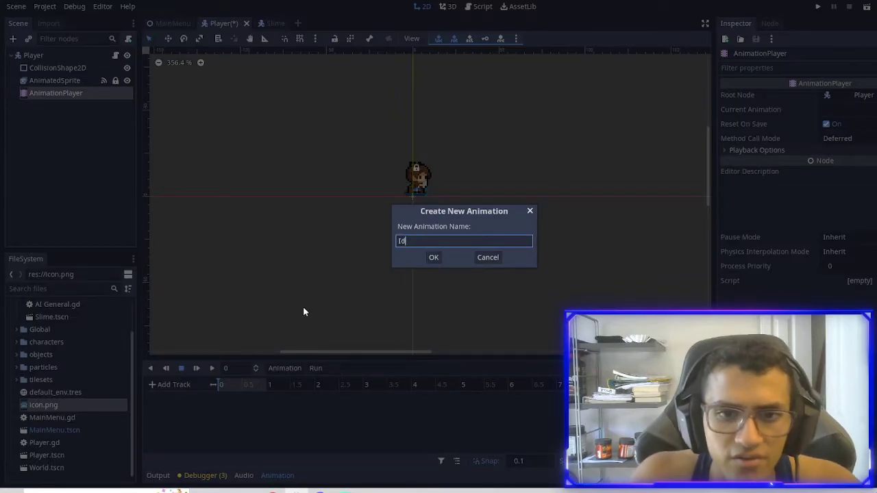
pyautogui.write('le')
pyautogui.press('Return')
# Create another animation named Attack in the AnimationPlayer
pyautogui.click(295, 368)
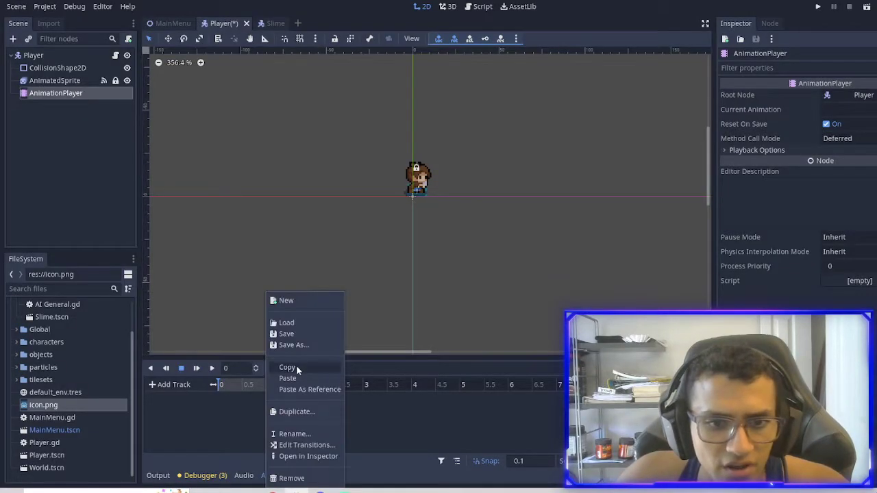
pyautogui.click(306, 301)
pyautogui.write('A')
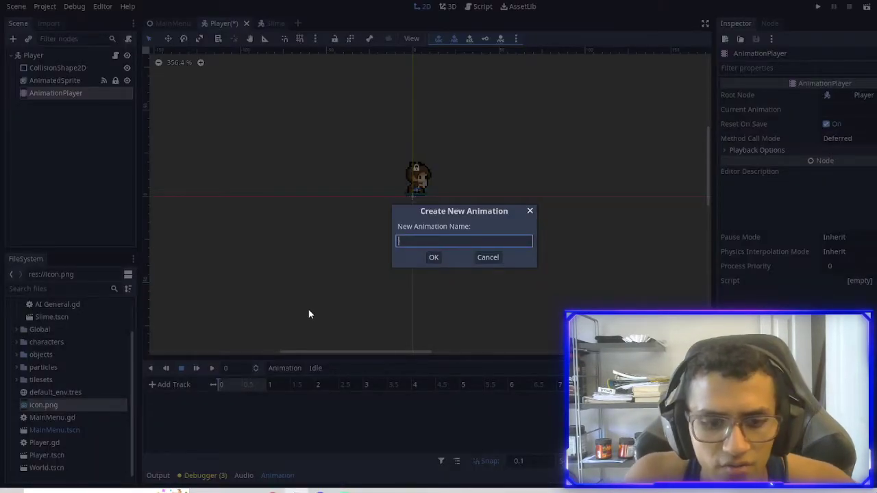
pyautogui.write('ttack')
pyautogui.press('Return')
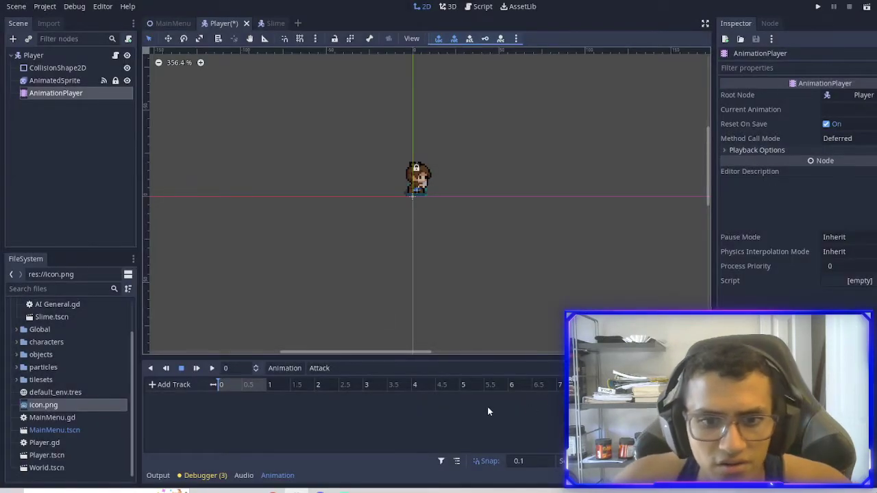
# Create a fourth animation named Death in the AnimationPlayer
pyautogui.click(383, 367)
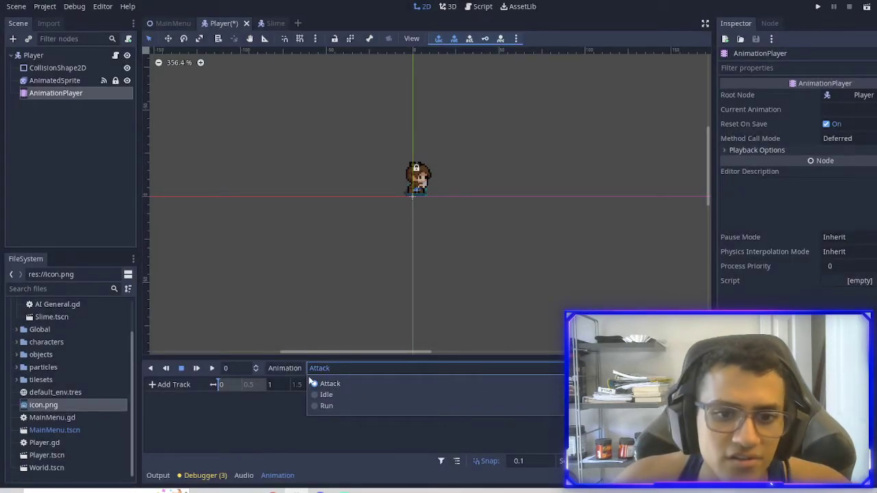
pyautogui.click(284, 368)
pyautogui.click(285, 367)
pyautogui.click(287, 302)
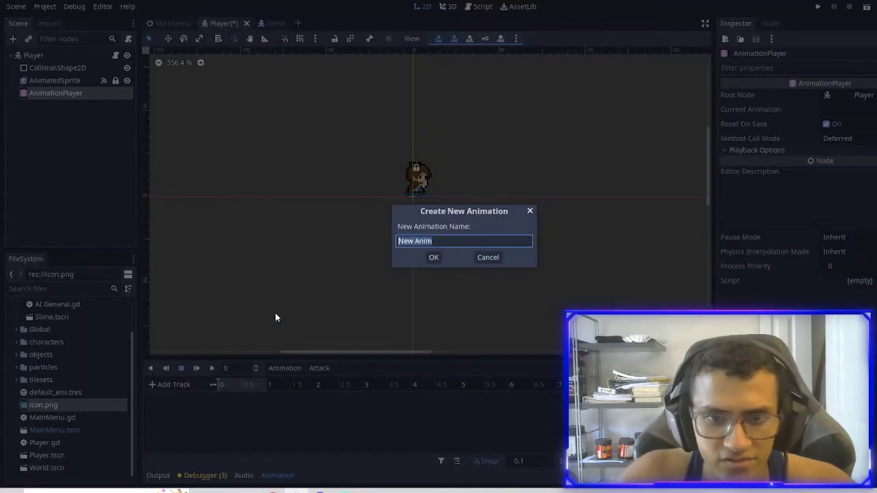
pyautogui.write('Death')
pyautogui.press('Return')
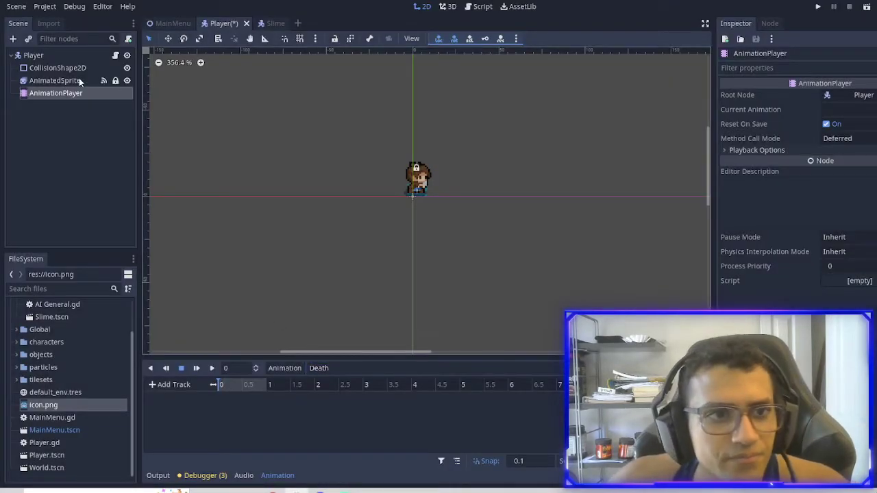
# Review the AnimatedSprite's animation_finished handler in Player.gd and disconnect that signal from its method
pyautogui.click(55, 81)
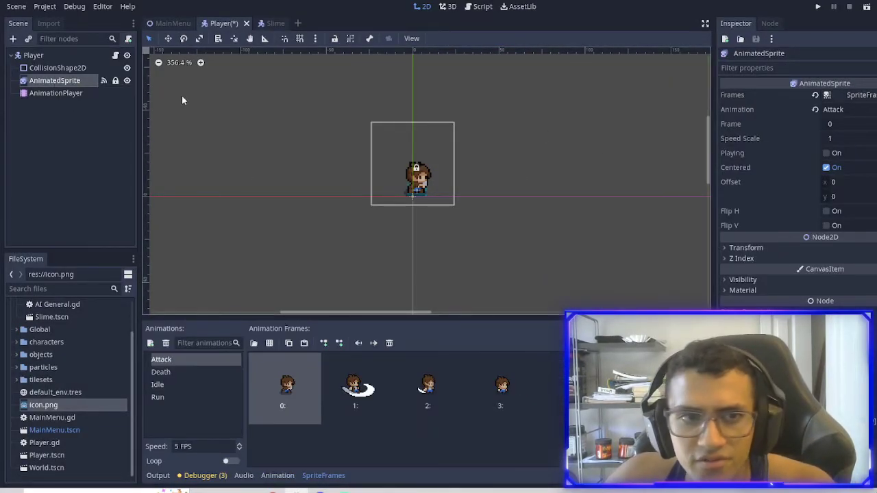
pyautogui.click(769, 23)
pyautogui.doubleClick(795, 94)
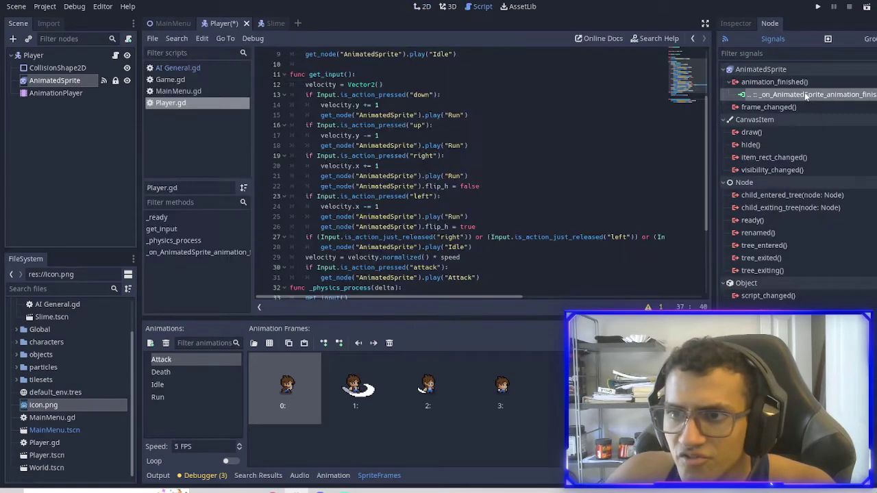
pyautogui.click(479, 236)
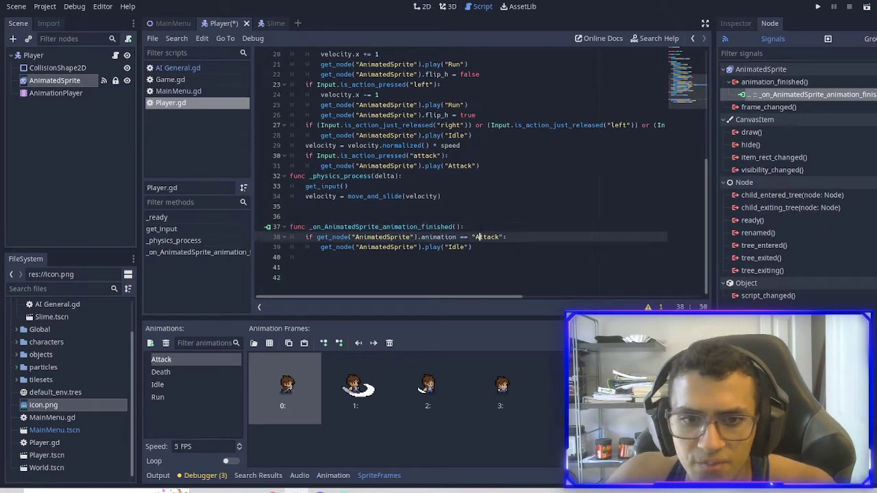
pyautogui.click(305, 256)
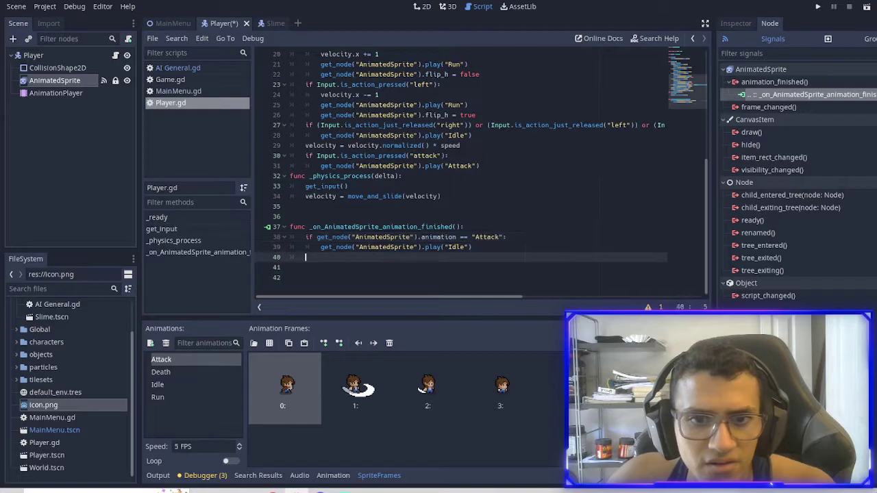
pyautogui.rightClick(796, 94)
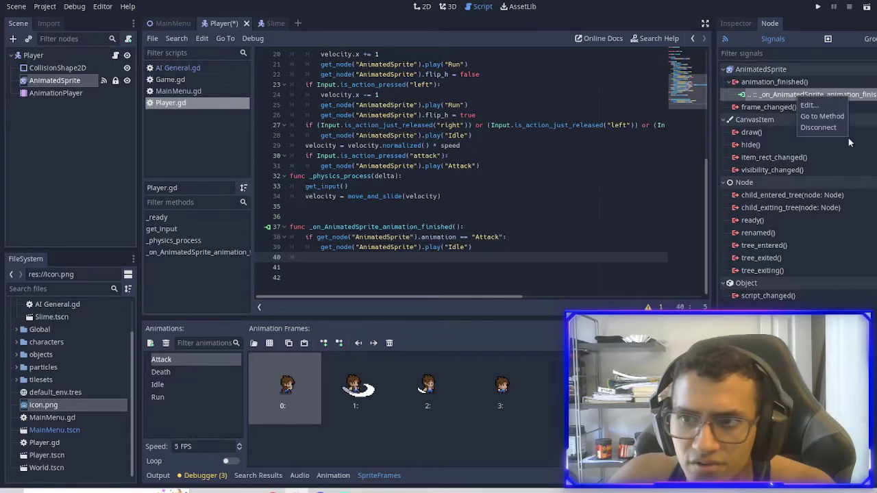
pyautogui.click(827, 127)
# Delete the AnimatedSprite node from the Player scene
pyautogui.click(76, 80)
pyautogui.press('Delete')
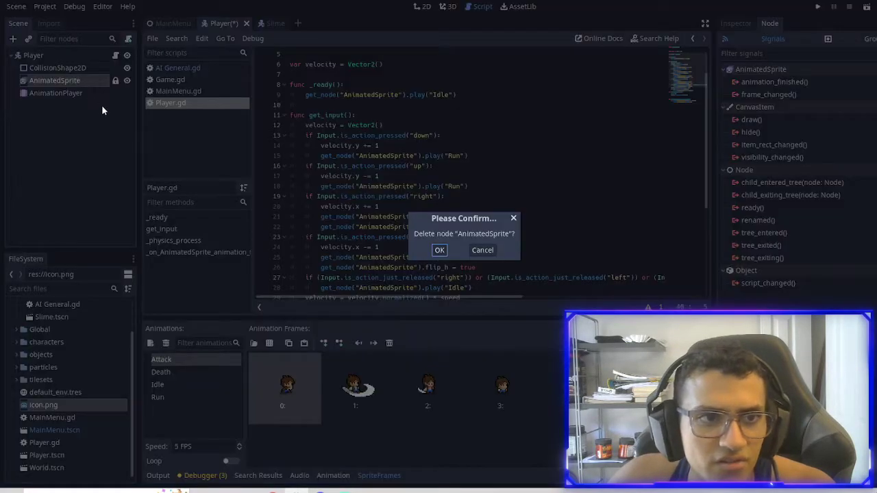
pyautogui.click(439, 250)
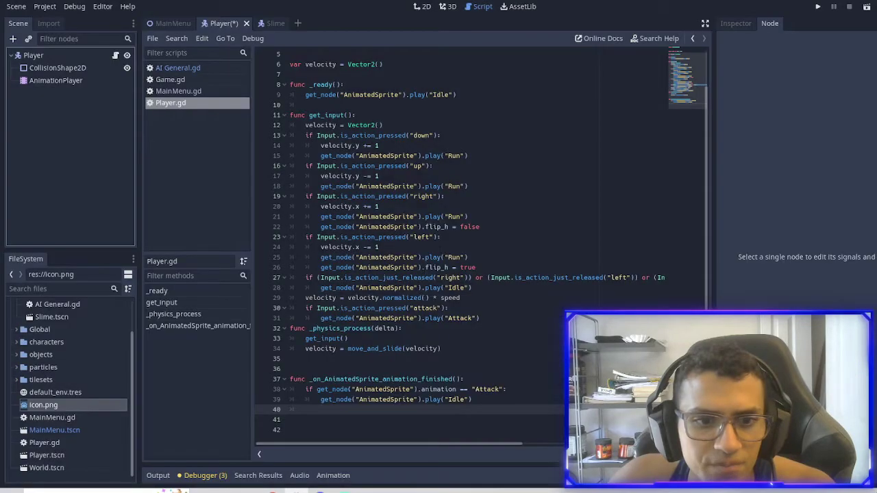
# Return to the 2D view and add player.png from the characters folder as a Sprite under the Player root
pyautogui.click(423, 7)
pyautogui.click(38, 59)
pyautogui.click(55, 80)
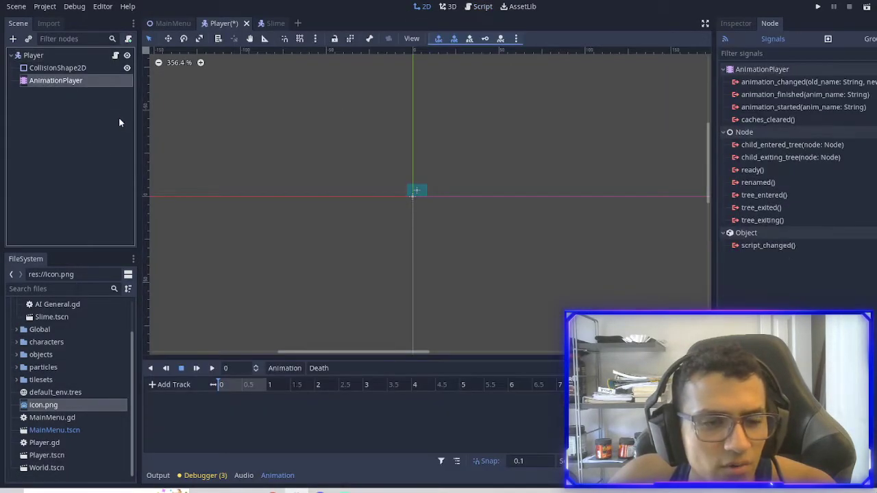
pyautogui.click(33, 55)
pyautogui.scroll(2, 73, 345)
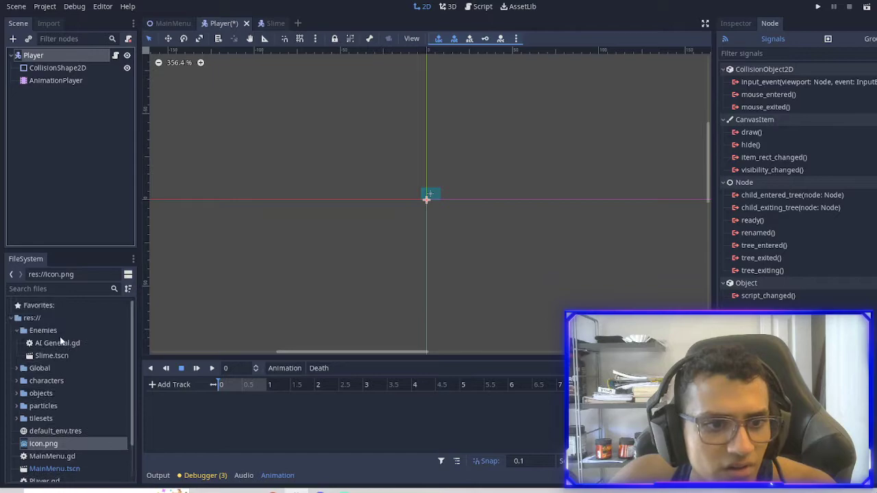
pyautogui.click(32, 381)
pyautogui.click(16, 380)
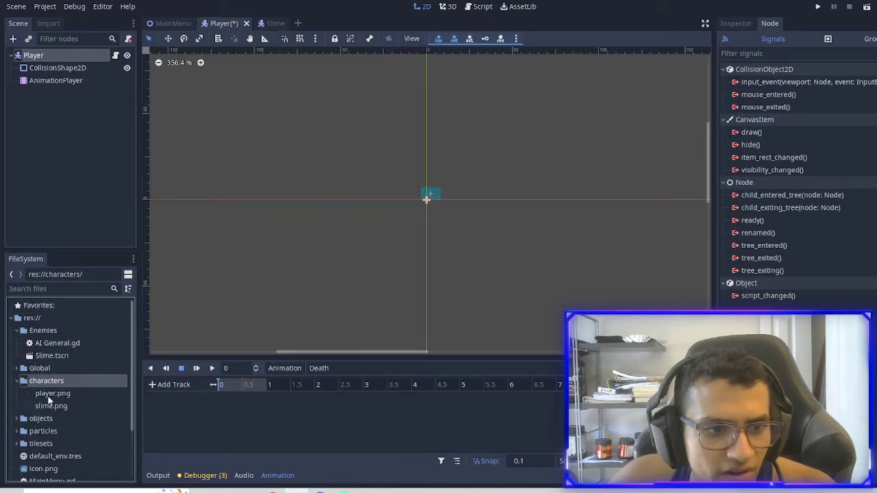
pyautogui.moveTo(50, 396); pyautogui.dragTo(442, 218)
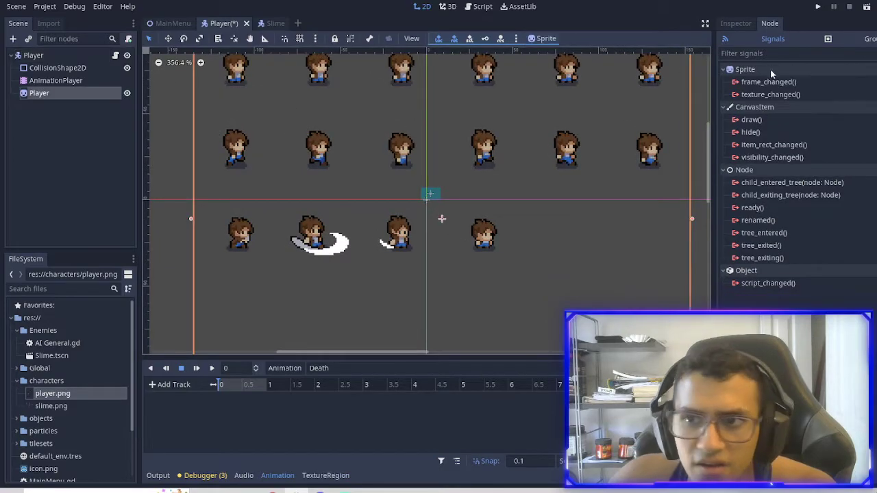
# Split the new sprite's sheet into individual frames with Vframes 5 and Hframes 6
pyautogui.click(734, 24)
pyautogui.scroll(-5, 579, 205)
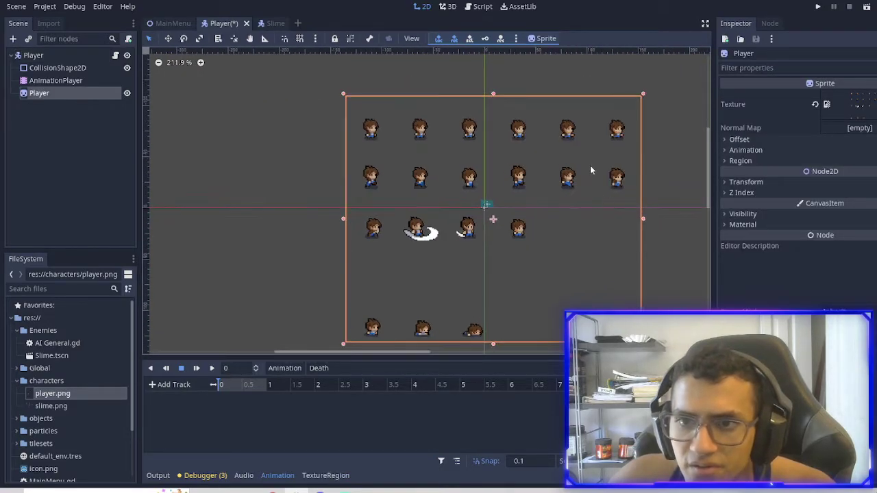
pyautogui.click(745, 150)
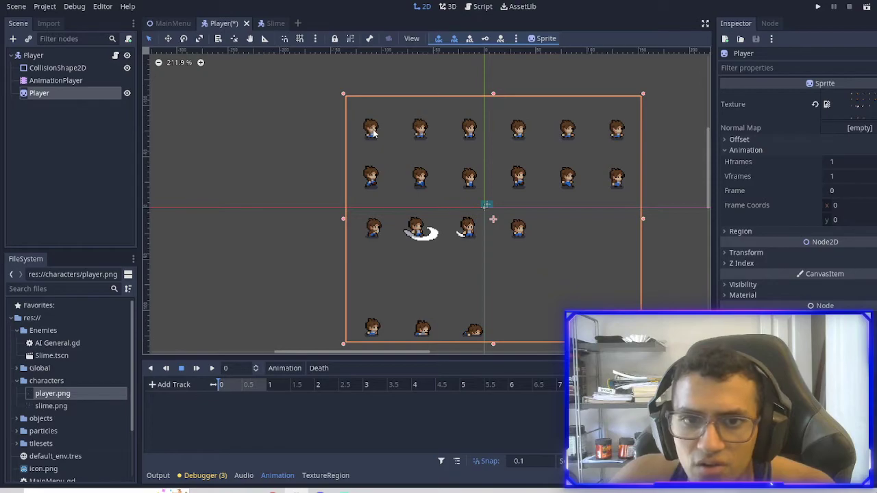
pyautogui.click(843, 177)
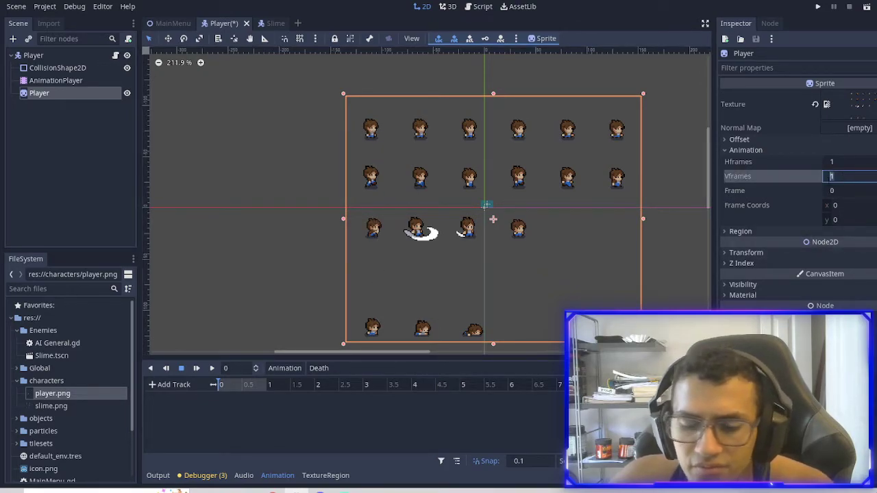
pyautogui.write('5')
pyautogui.hotkey('shift', 'Tab')
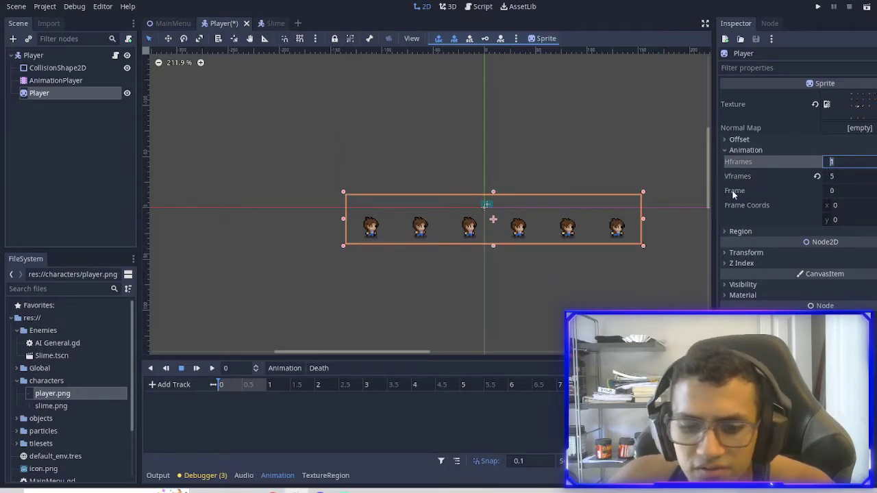
pyautogui.write('6')
pyautogui.press('Return')
# Position the sprite over the scene origin at x 0 and about y -19, and save the scene
pyautogui.scroll(3, 498, 231)
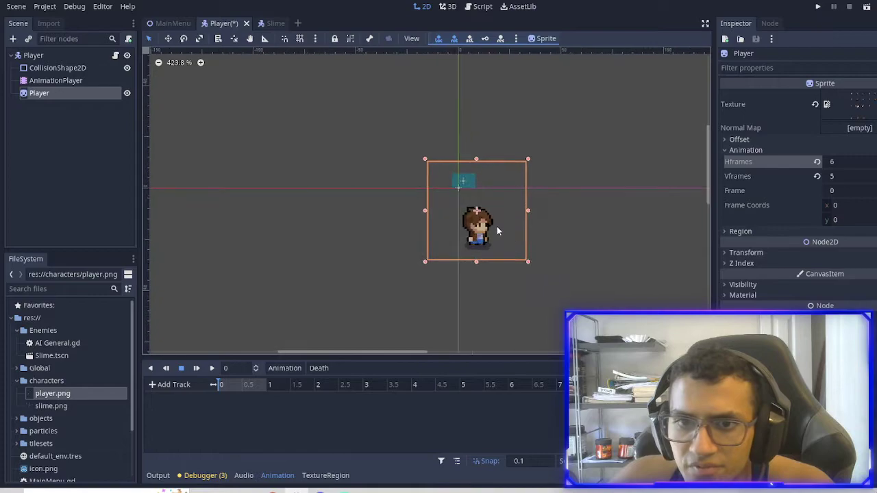
pyautogui.moveTo(481, 226); pyautogui.dragTo(463, 163)
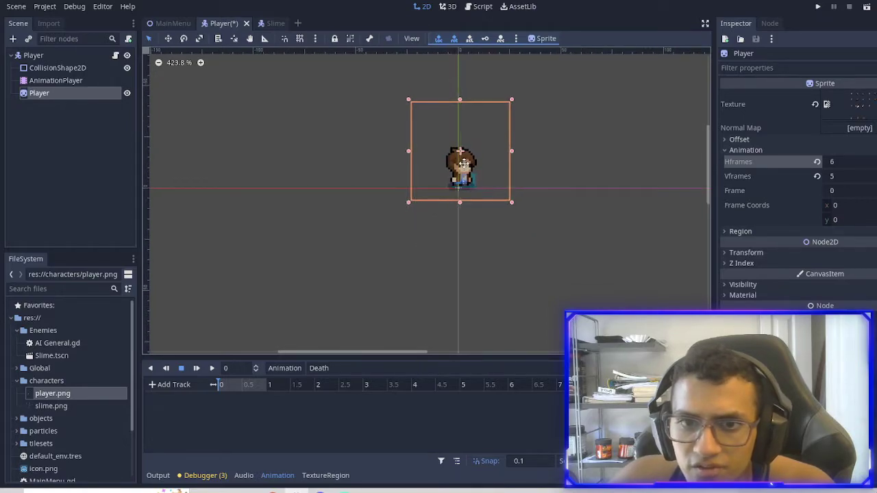
pyautogui.scroll(1, 464, 219)
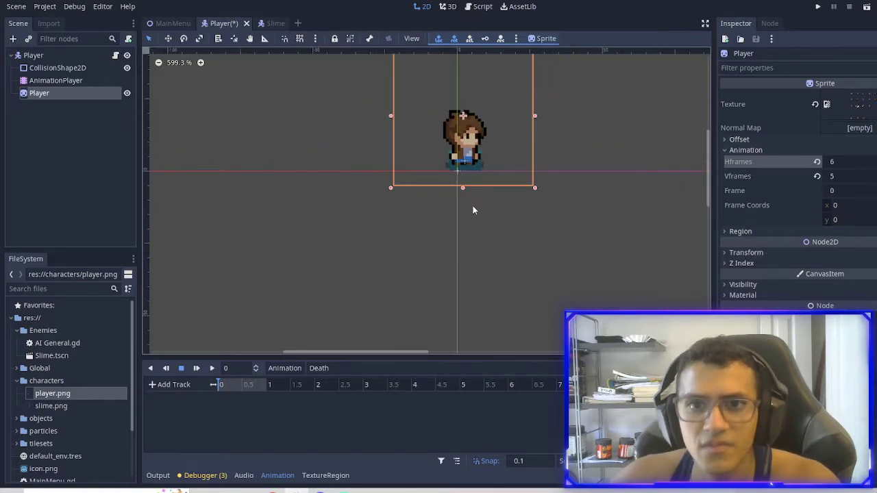
pyautogui.click(764, 253)
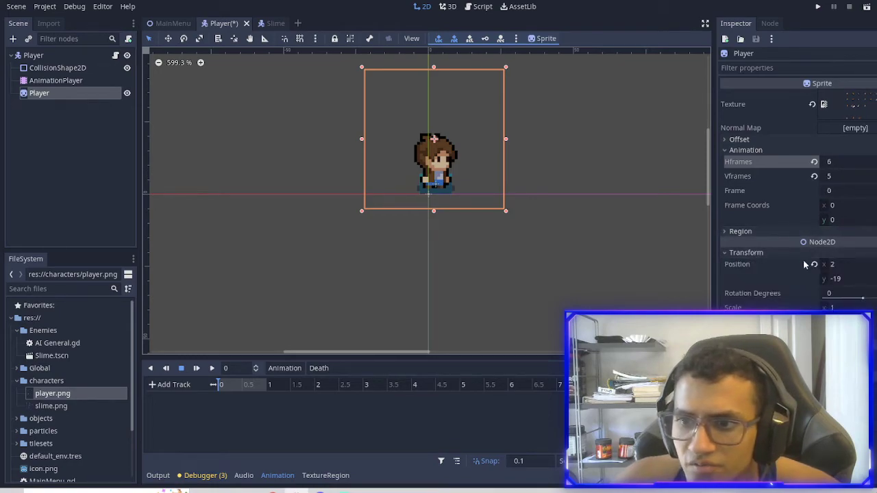
pyautogui.click(831, 265)
pyautogui.write('0')
pyautogui.press('Return')
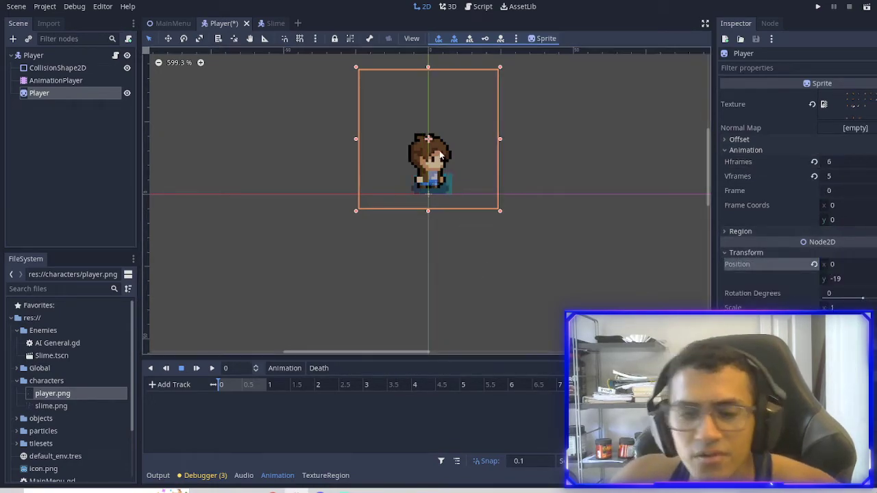
pyautogui.hotkey('ctrl', 's')
# In the Idle animation, create a track for the sprite's Frame property with a key of frame 0 at time 0
pyautogui.click(321, 368)
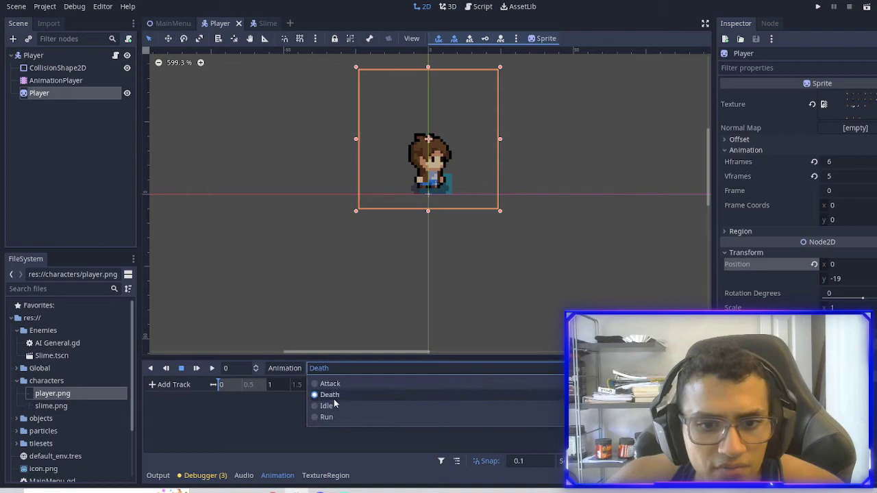
pyautogui.click(327, 406)
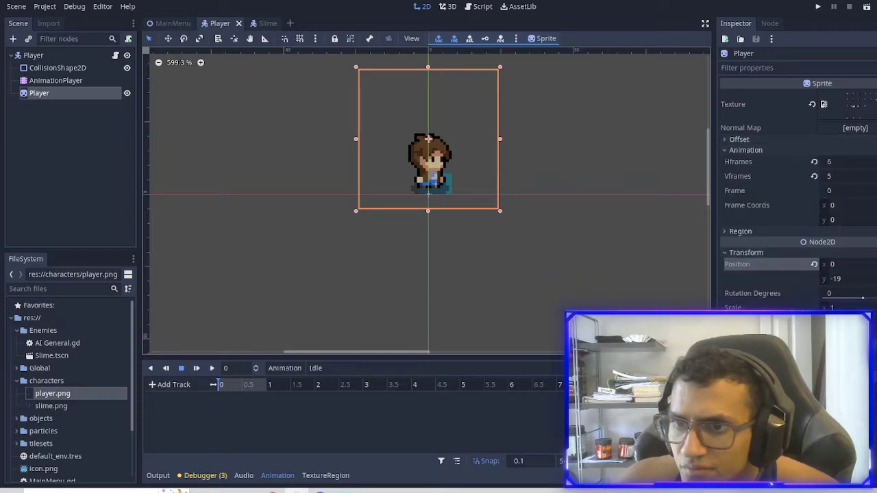
pyautogui.click(873, 190)
pyautogui.click(433, 257)
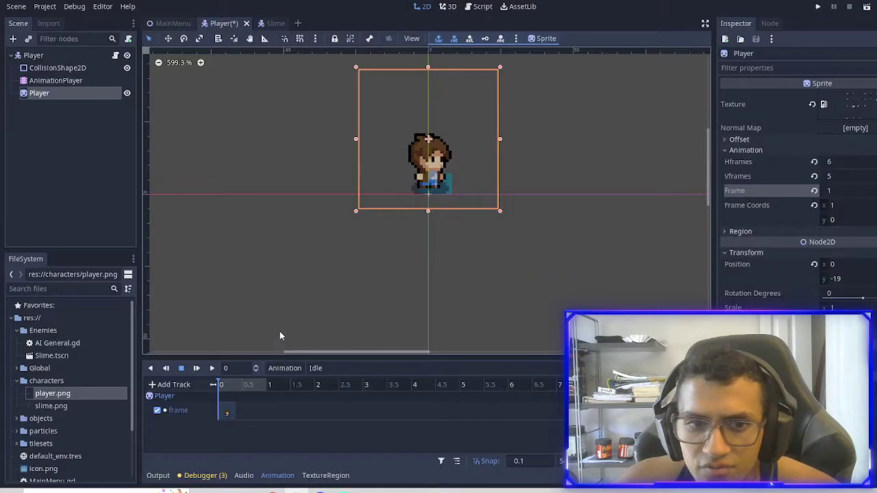
# Key frames 1 to 5 on the Idle animation's frame track, every 0.1 seconds from 0.2 to 0.6 seconds
pyautogui.keyDown('ctrl'); pyautogui.scroll(5, 229, 389); pyautogui.keyUp('ctrl')
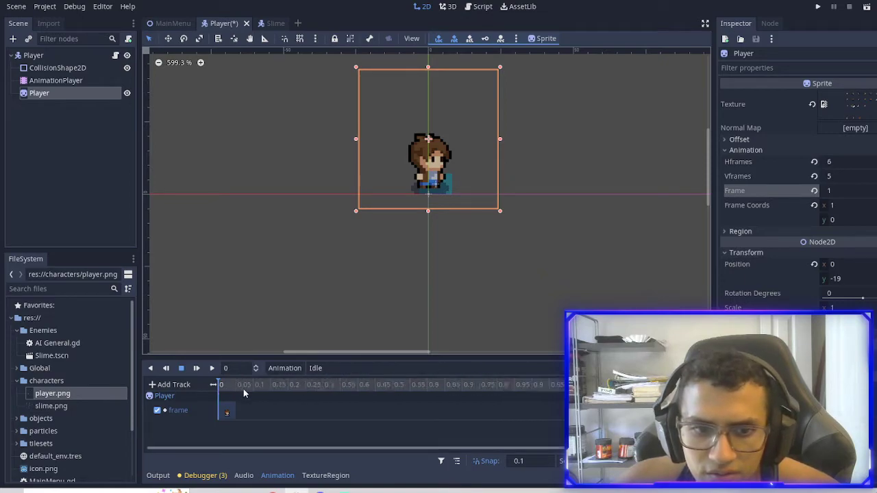
pyautogui.click(273, 389)
pyautogui.click(292, 387)
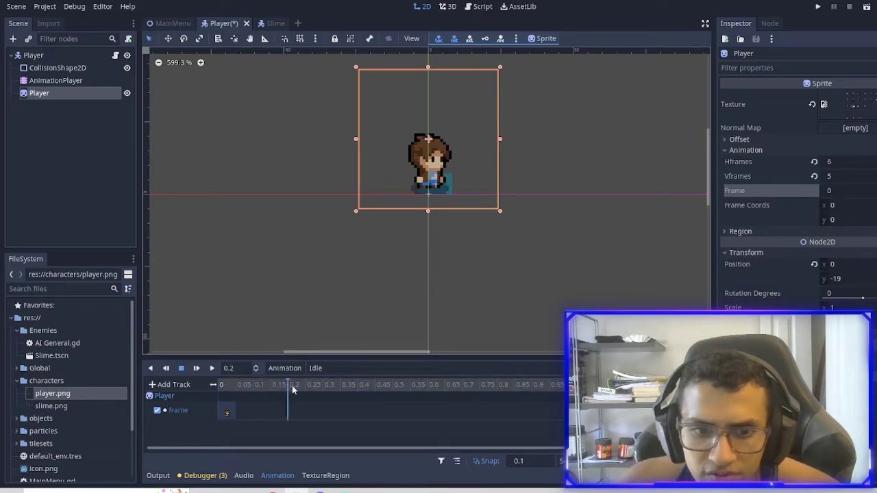
pyautogui.click(873, 189)
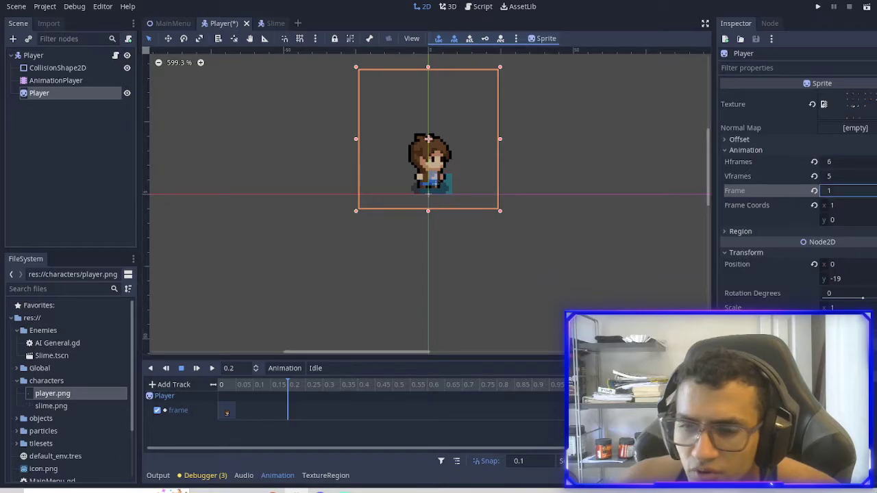
pyautogui.click(873, 190)
pyautogui.click(873, 190)
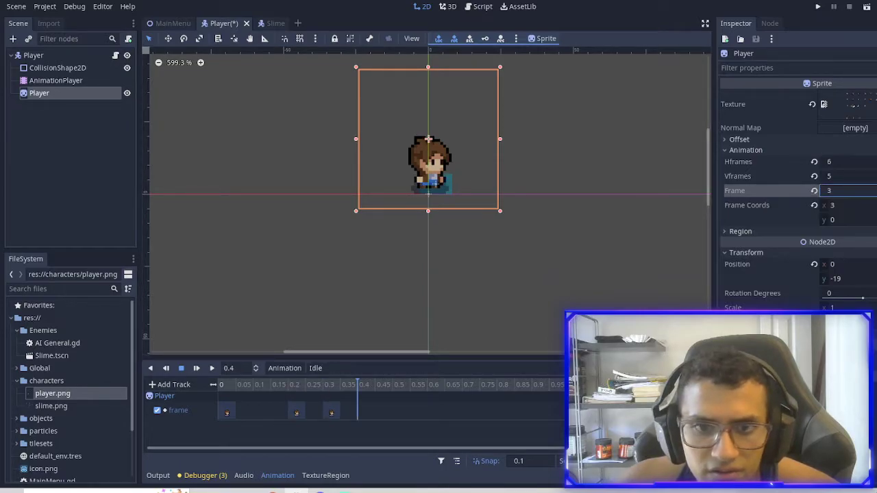
pyautogui.click(873, 190)
pyautogui.click(873, 191)
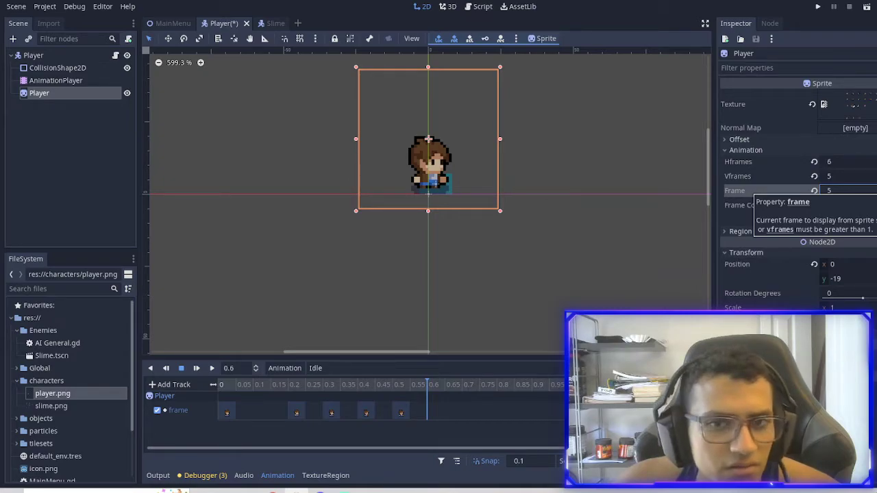
pyautogui.click(874, 190)
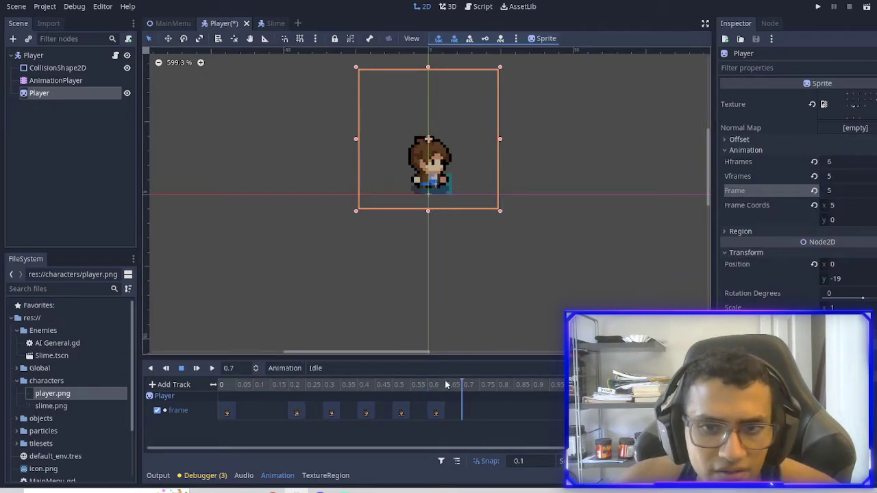
# Play the Idle animation to preview its frame sequence and timing
pyautogui.moveTo(445, 384); pyautogui.dragTo(413, 370)
pyautogui.click(211, 368)
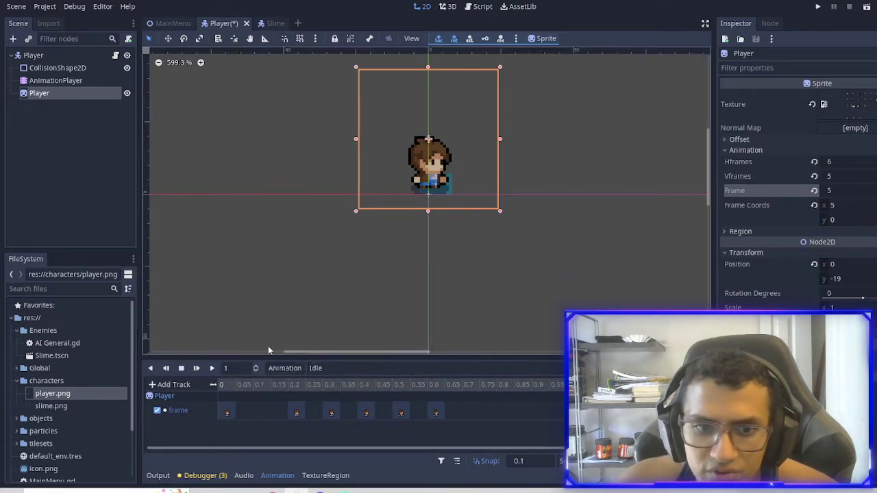
pyautogui.click(215, 368)
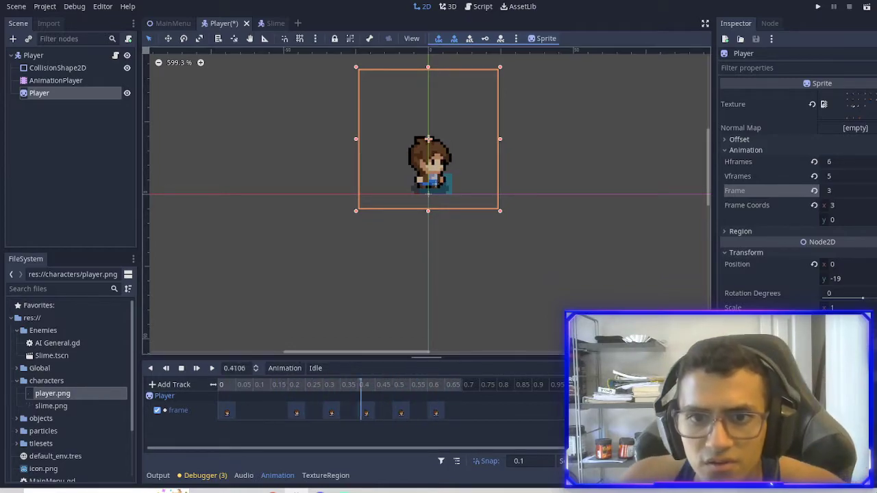
# Move the Idle keys for frames 1 to 5 to 0.1 through 0.5 seconds and shorten the animation to 0.6 seconds
pyautogui.moveTo(300, 411); pyautogui.dragTo(264, 410)
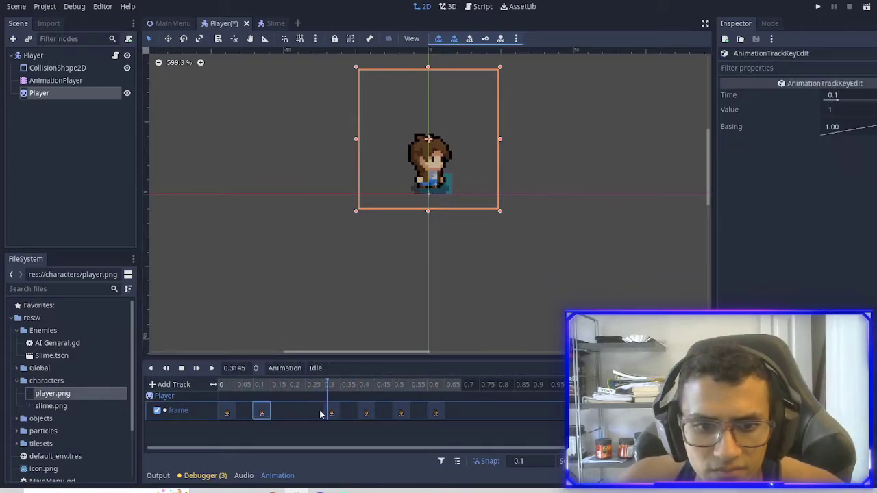
pyautogui.moveTo(331, 411); pyautogui.dragTo(297, 409)
pyautogui.moveTo(367, 412); pyautogui.dragTo(331, 413)
pyautogui.moveTo(401, 413); pyautogui.dragTo(367, 412)
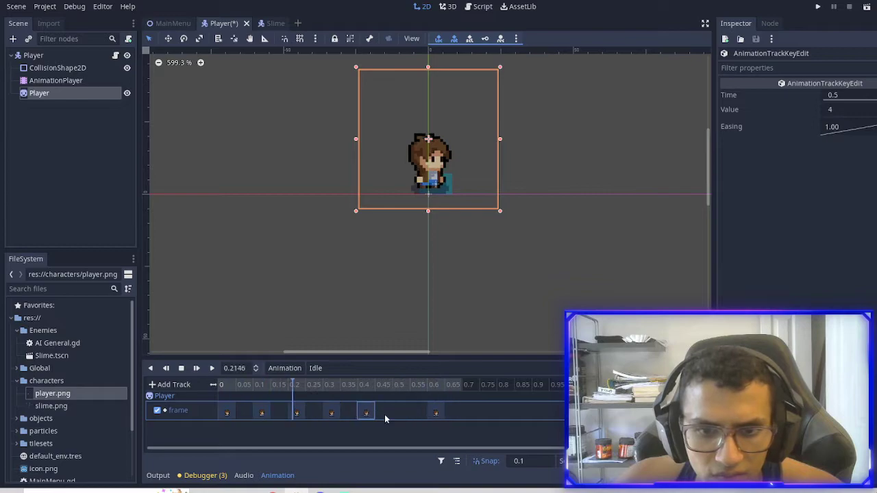
pyautogui.moveTo(436, 412); pyautogui.dragTo(400, 412)
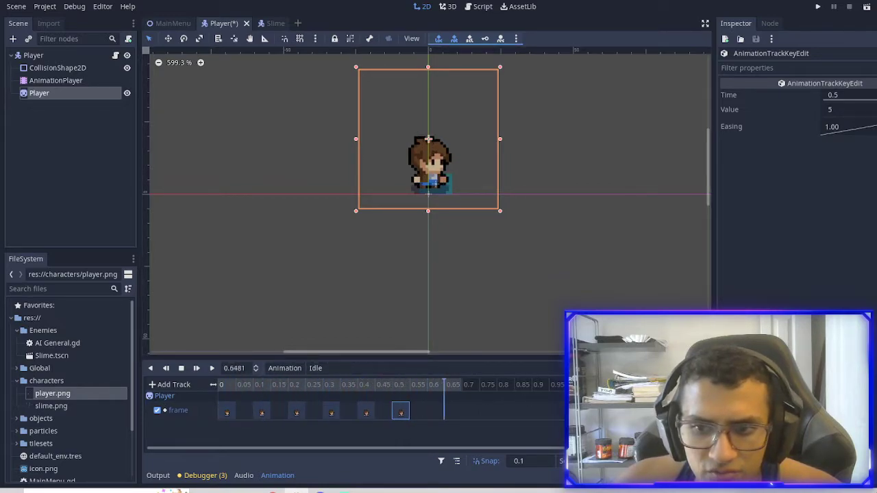
pyautogui.click(461, 387)
pyautogui.press('Return')
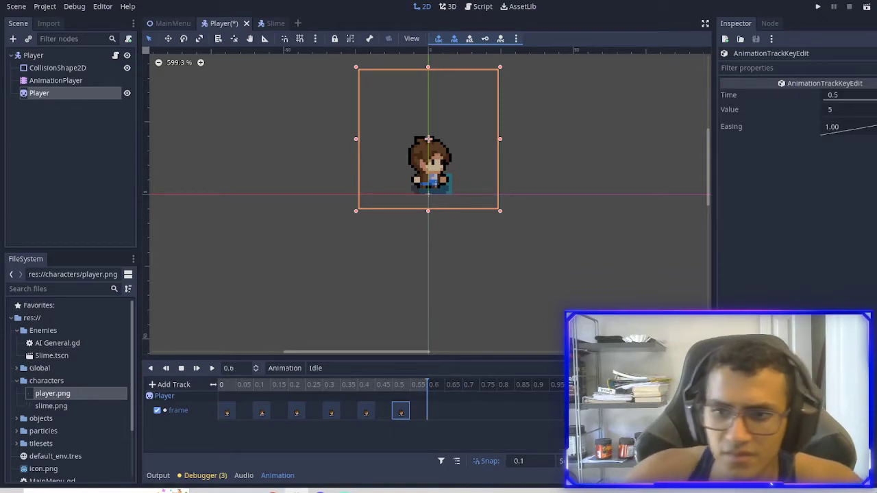
# Set the Idle animation to autoplay on load and save the scene
pyautogui.click(324, 366)
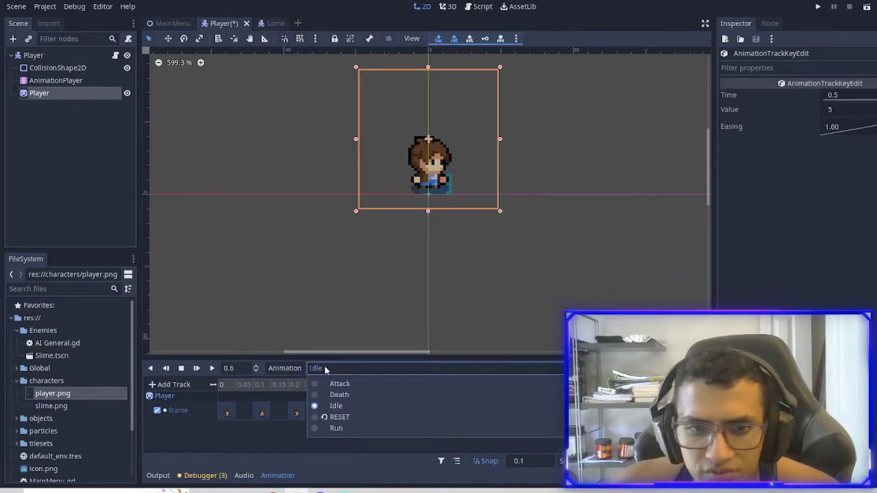
pyautogui.press('Escape')
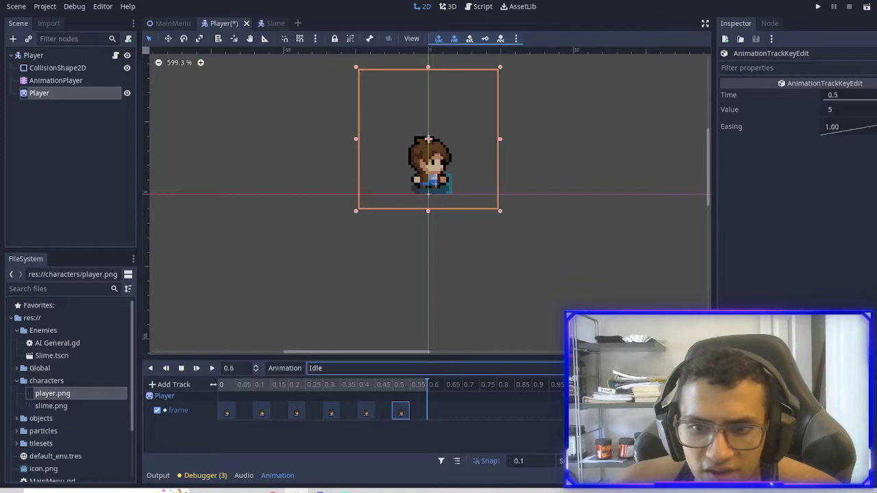
pyautogui.hotkey('ctrl', 's')
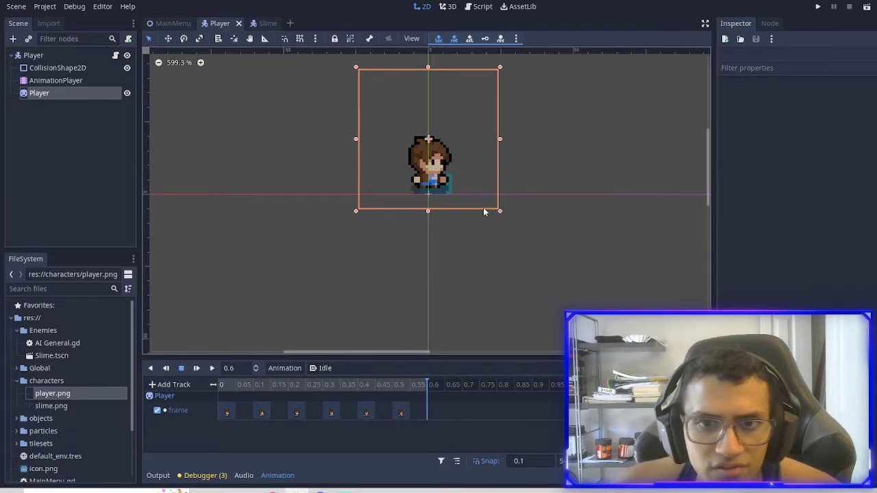
# Switch to the Run animation for editing and select the player sprite node
pyautogui.scroll(-1, 481, 206)
pyautogui.click(324, 368)
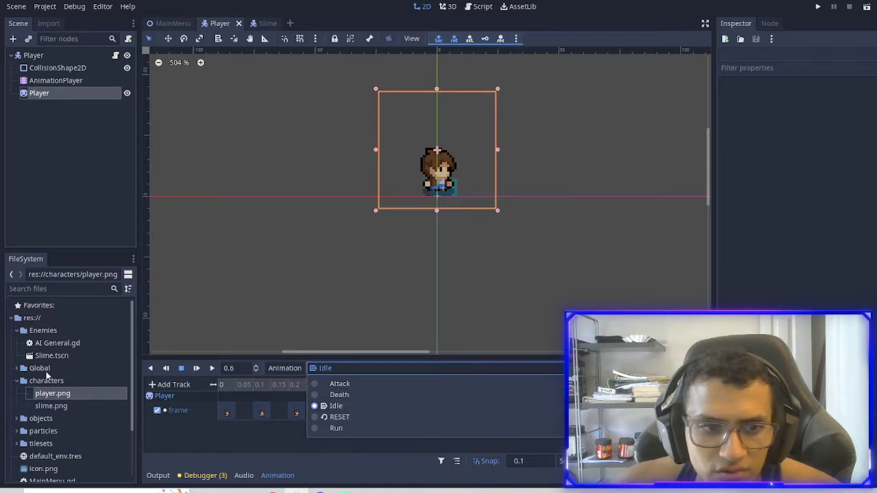
pyautogui.click(52, 393)
pyautogui.moveTo(53, 393); pyautogui.dragTo(33, 392)
pyautogui.click(324, 367)
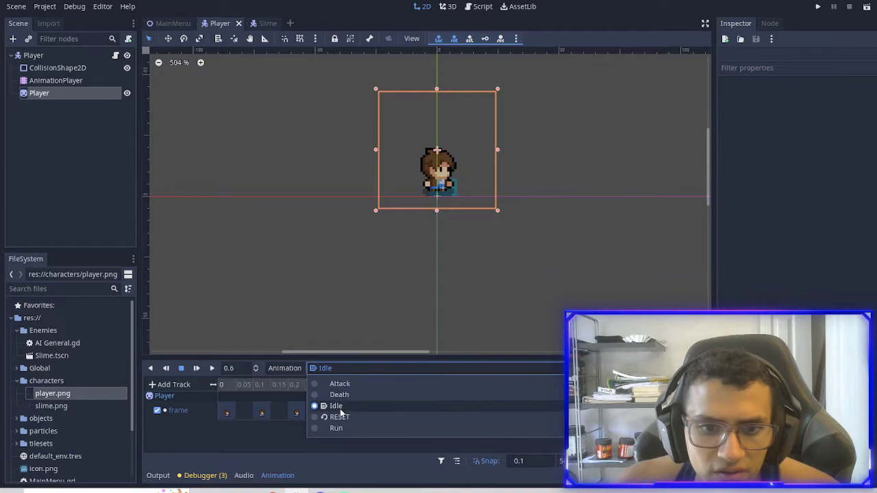
pyautogui.click(338, 424)
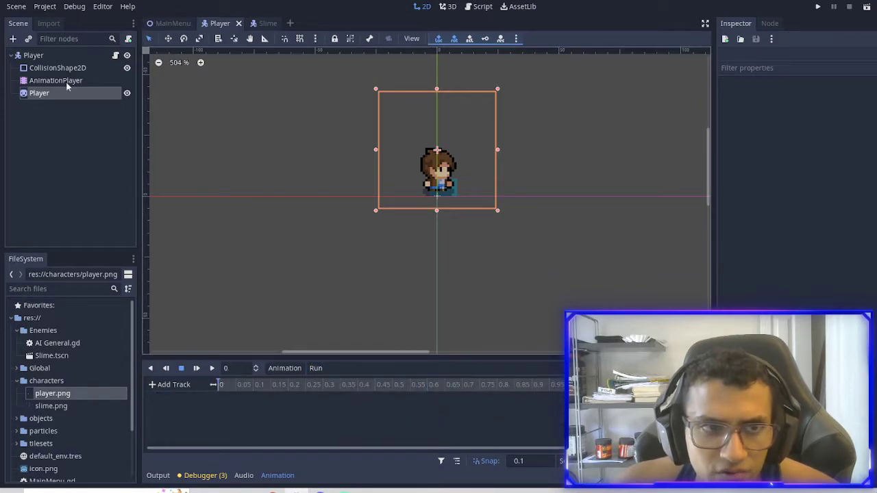
pyautogui.click(52, 94)
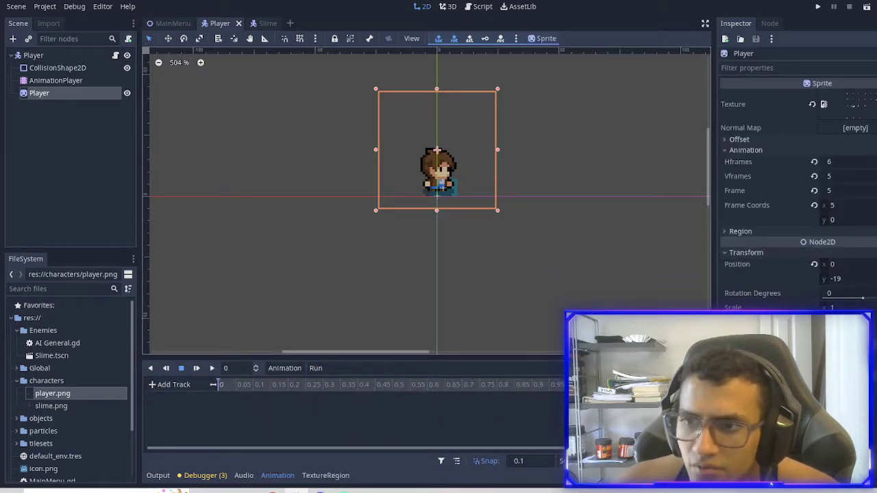
# Place player.png in the scene as a temporary reference for viewing the whole sheet's frames, and delete that copy
pyautogui.click(874, 190)
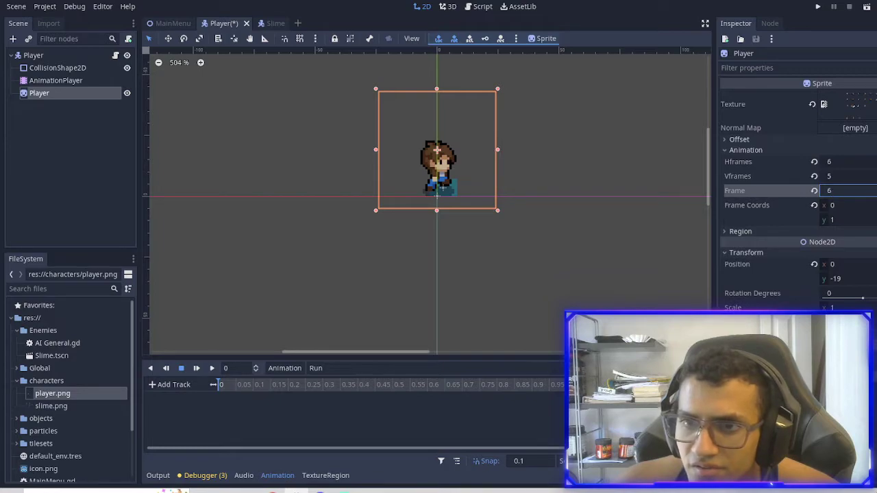
pyautogui.moveTo(849, 191); pyautogui.dragTo(845, 190)
pyautogui.moveTo(66, 393); pyautogui.dragTo(464, 258)
pyautogui.scroll(-2, 465, 258)
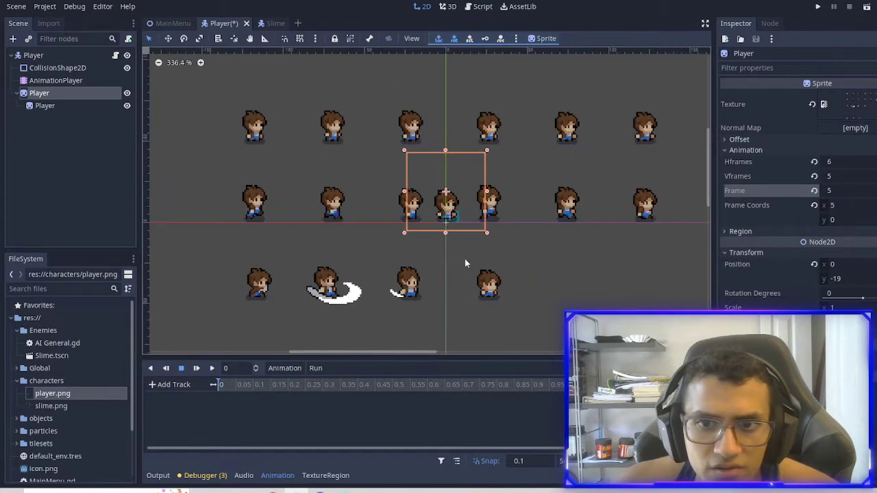
pyautogui.scroll(-1, 465, 262)
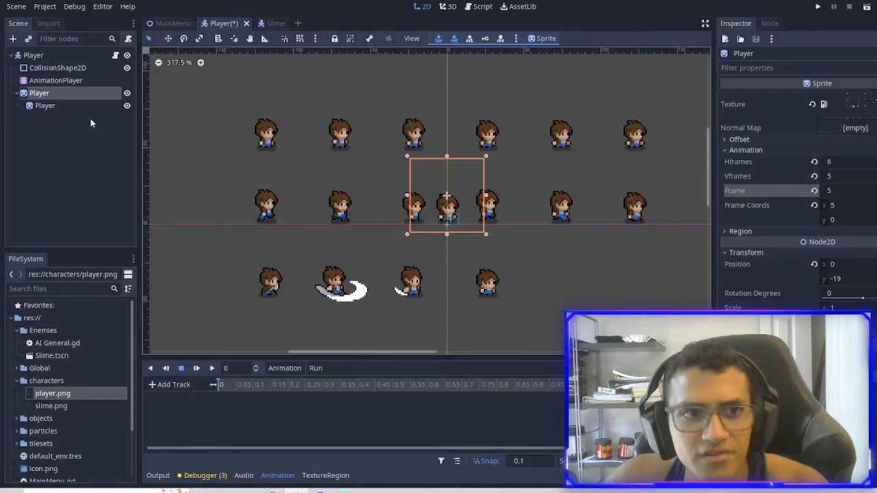
pyautogui.click(62, 108)
pyautogui.press('Delete')
pyautogui.press('Return')
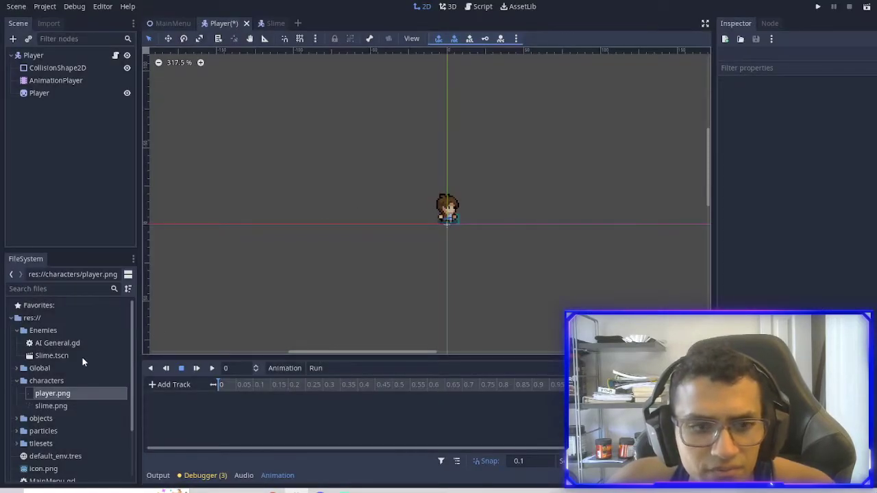
# Create a track for the sprite's Frame property in Run and key frames 6 to 11 every 0.1 seconds from 0 to 0.5
pyautogui.click(40, 94)
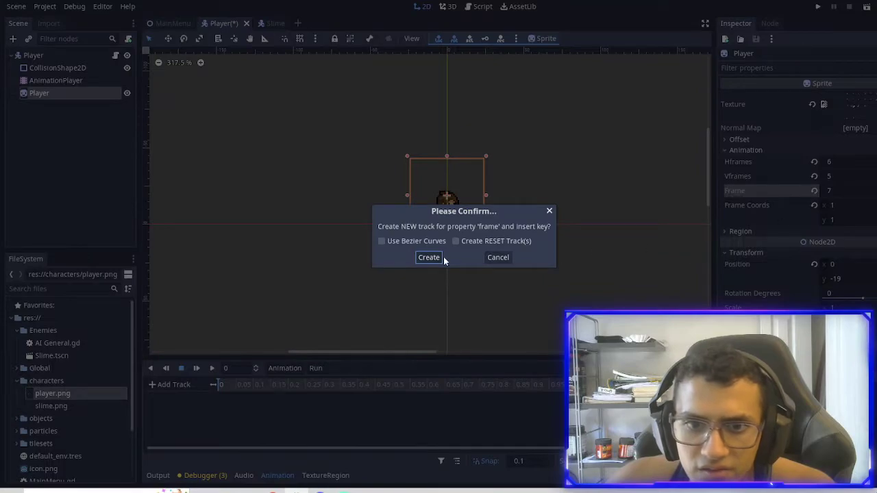
pyautogui.click(426, 260)
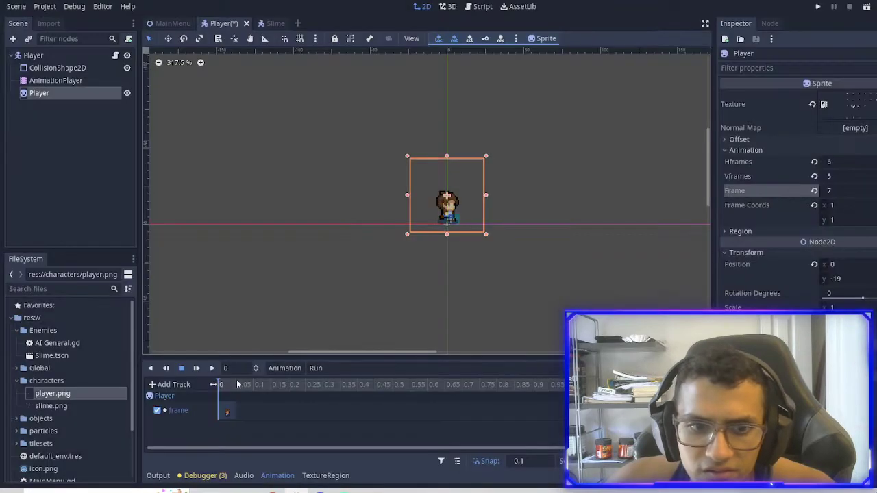
pyautogui.click(246, 386)
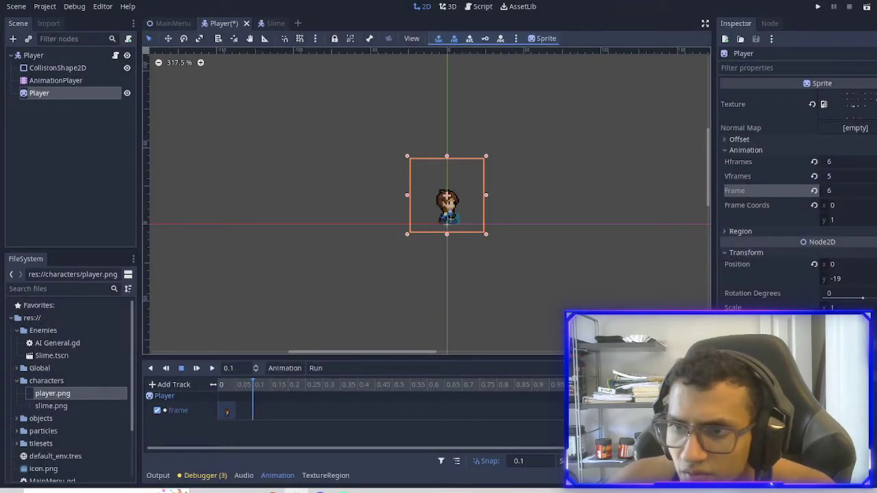
pyautogui.click(868, 190)
pyautogui.click(873, 190)
pyautogui.click(873, 190)
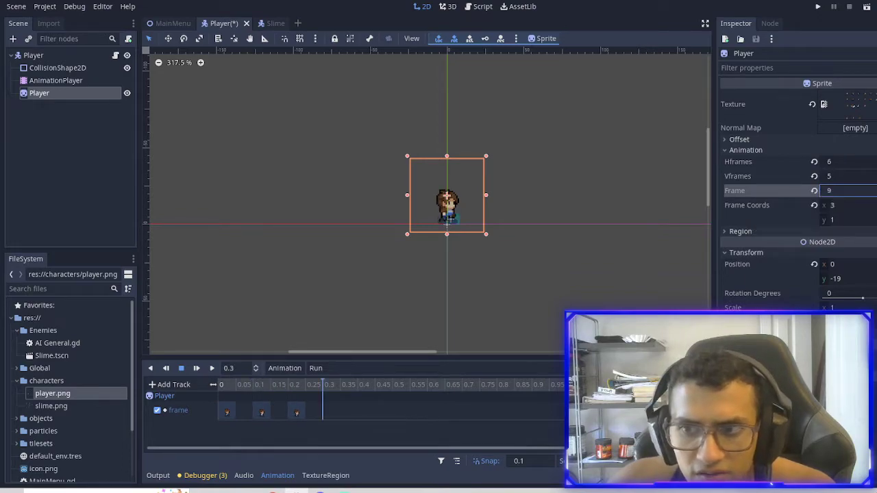
pyautogui.click(873, 190)
pyautogui.click(874, 190)
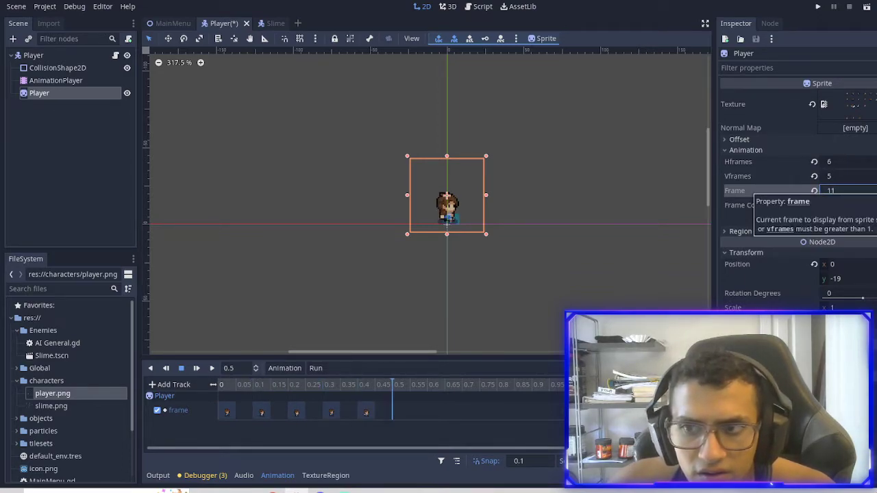
pyautogui.click(874, 191)
# In the Attack animation, create a track for the sprite's Frame property with a key of frame 12 at time 0
pyautogui.click(374, 368)
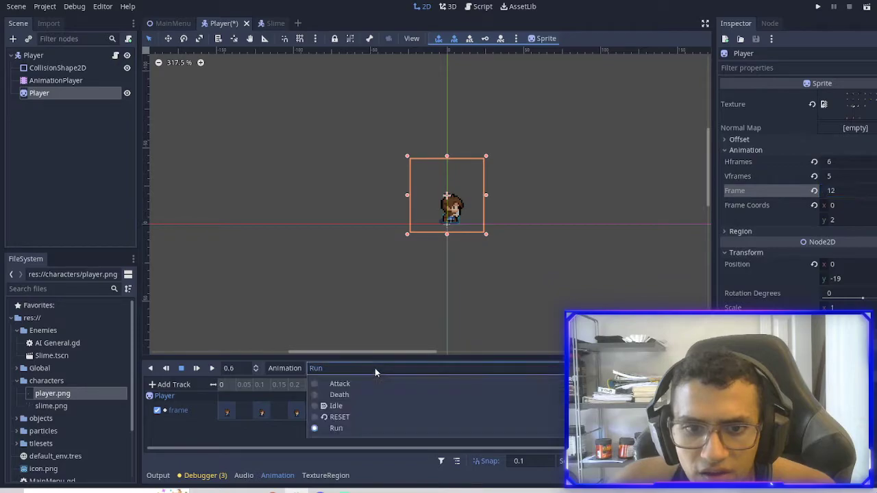
pyautogui.click(337, 384)
pyautogui.click(221, 384)
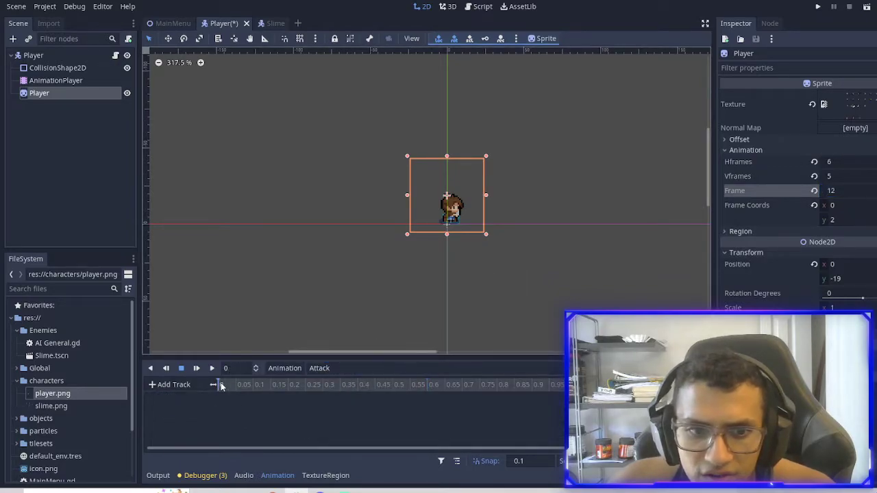
pyautogui.click(873, 190)
pyautogui.click(432, 258)
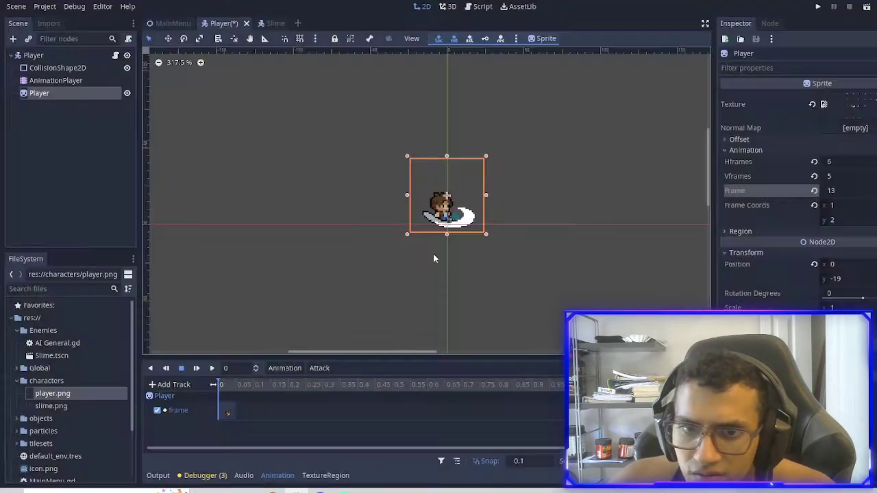
# Key frames 13, 14 and 15 on the Attack frame track at 0.1, 0.2 and 0.3 seconds
pyautogui.click(255, 411)
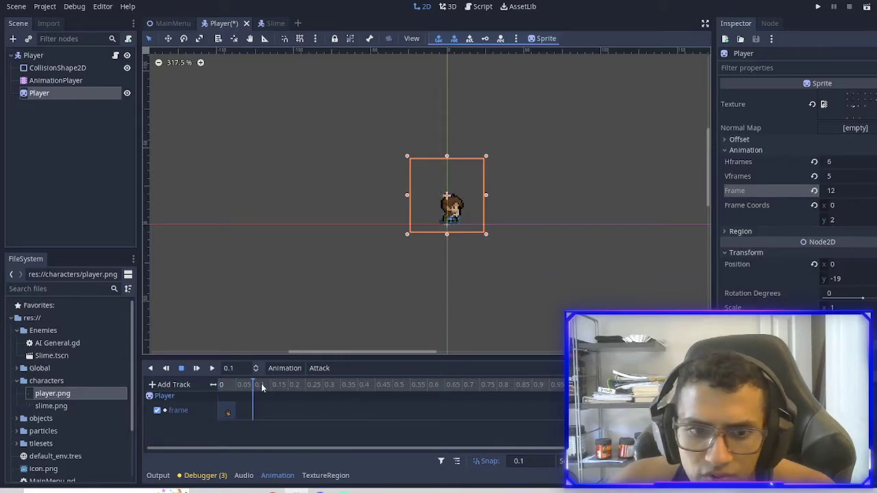
pyautogui.click(873, 190)
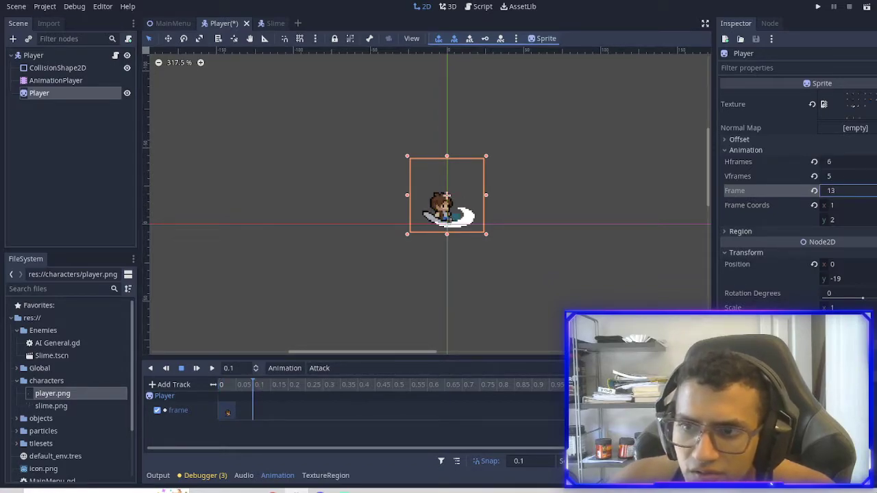
pyautogui.click(873, 190)
pyautogui.click(874, 190)
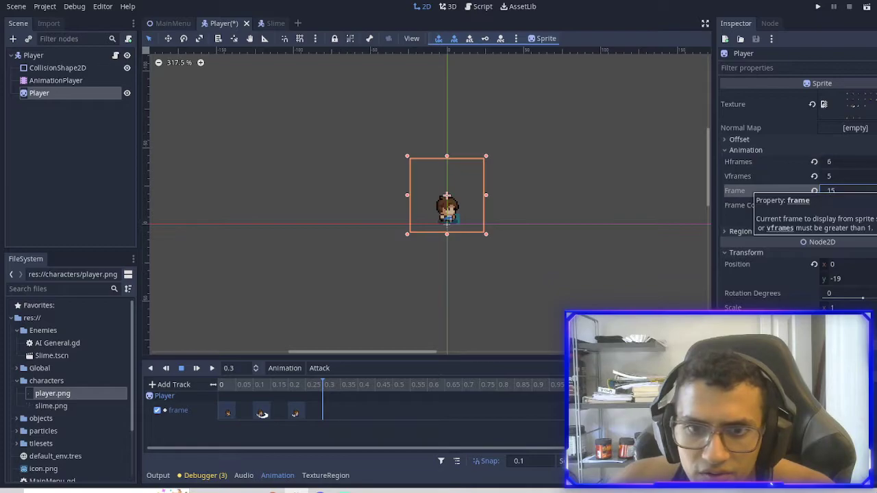
pyautogui.click(874, 190)
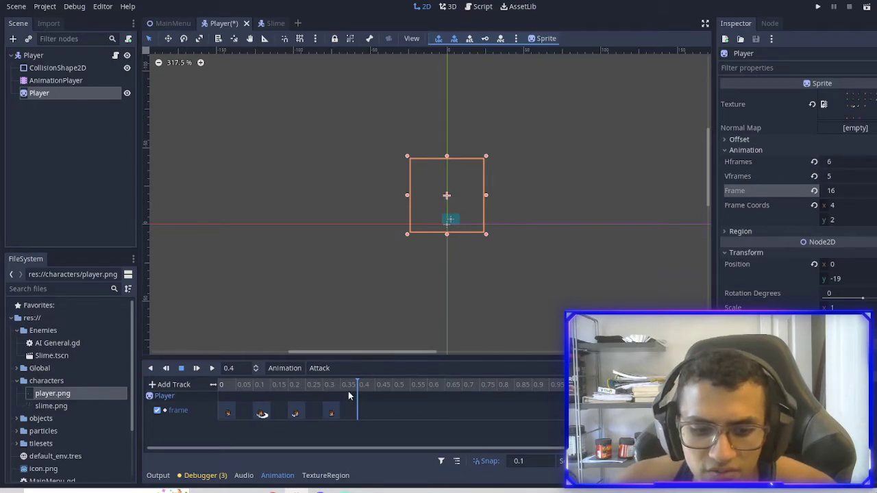
# Play back the Attack animation to check its timing
pyautogui.press('Return')
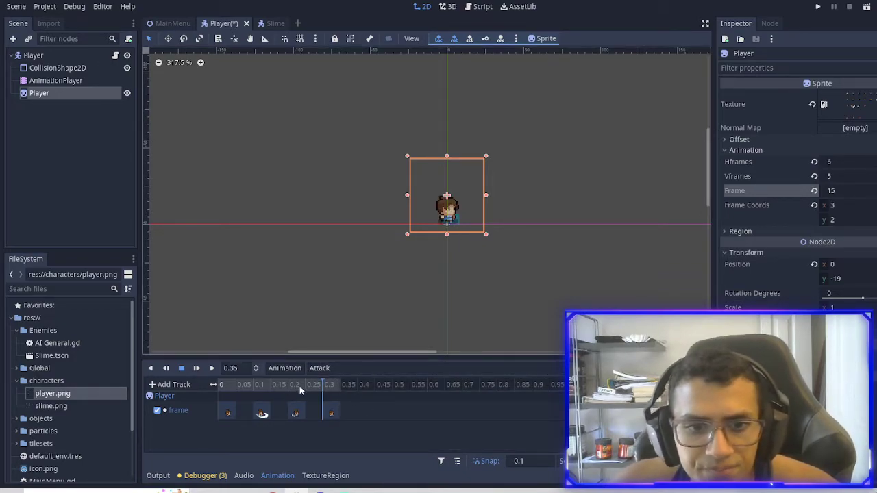
pyautogui.click(211, 369)
pyautogui.click(212, 368)
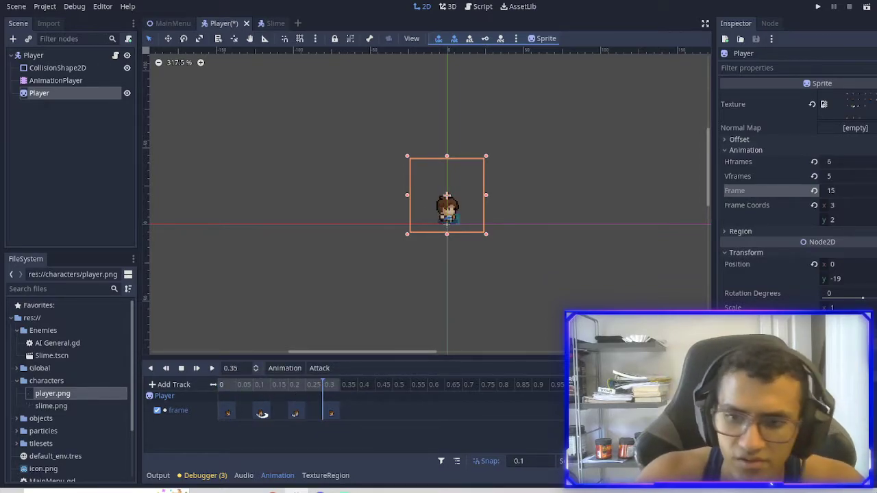
# Move the Attack keys for frames 13, 14 and 15 to 0.2, 0.4 and 0.6 seconds, and preview the slower animation
pyautogui.moveTo(331, 412); pyautogui.dragTo(401, 412)
pyautogui.moveTo(295, 413); pyautogui.dragTo(364, 412)
pyautogui.moveTo(260, 413); pyautogui.dragTo(296, 413)
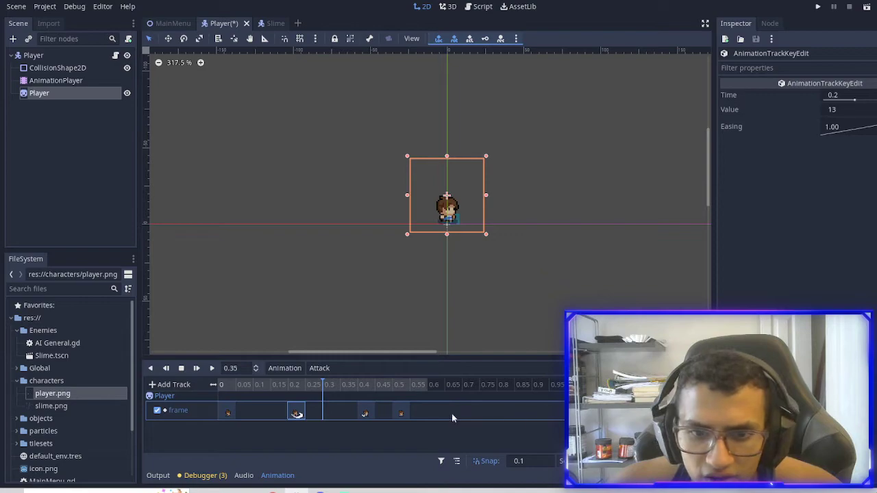
pyautogui.moveTo(401, 413); pyautogui.dragTo(435, 409)
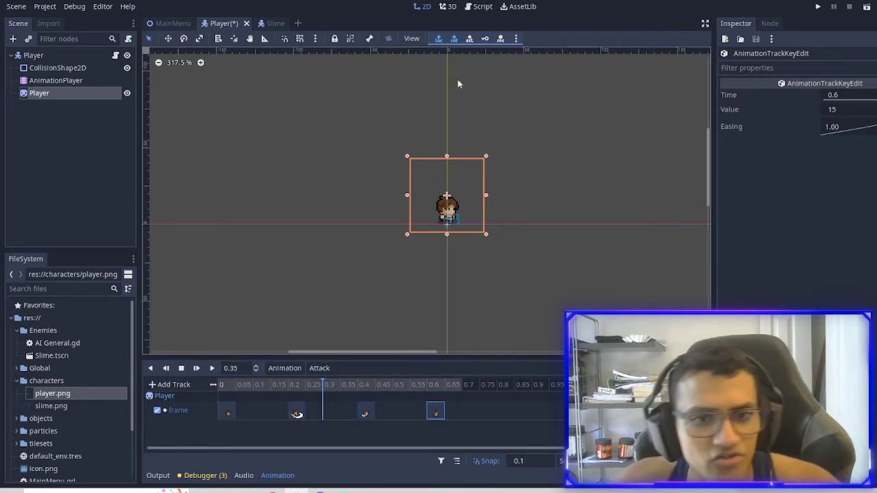
pyautogui.click(210, 368)
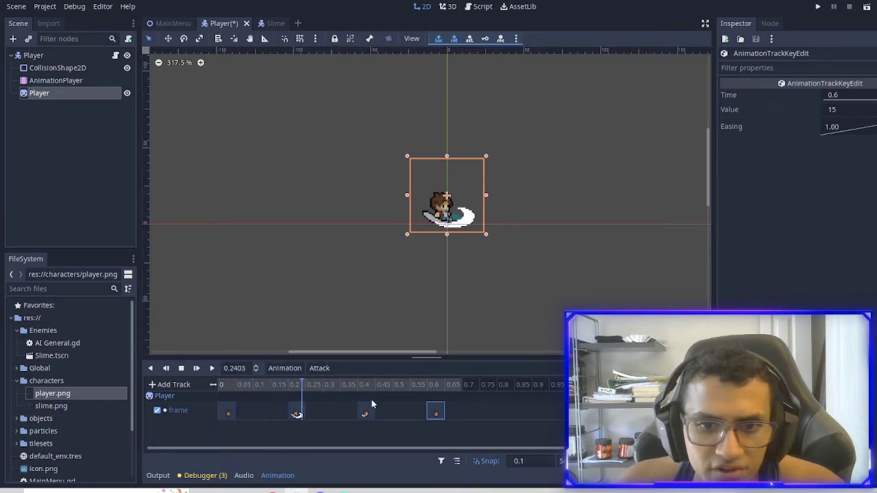
pyautogui.click(221, 384)
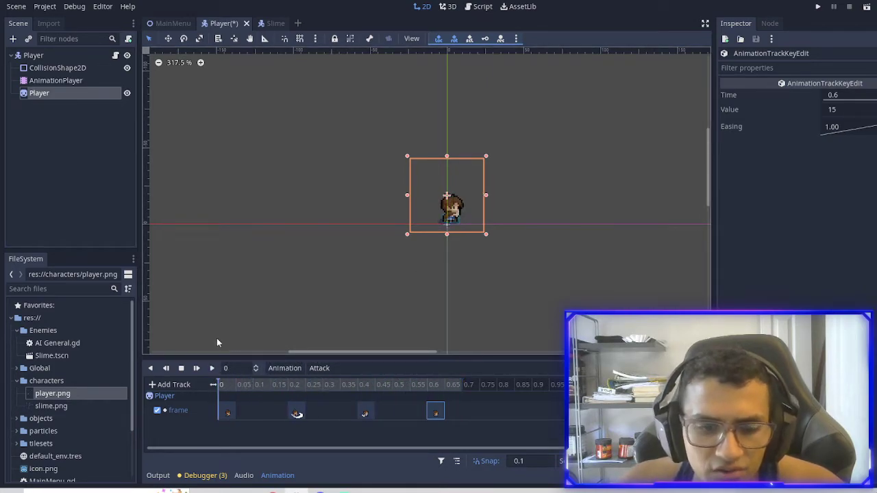
# In the Death animation, create a track for the sprite's Frame property with a key of frame 24 at time 0
pyautogui.click(372, 367)
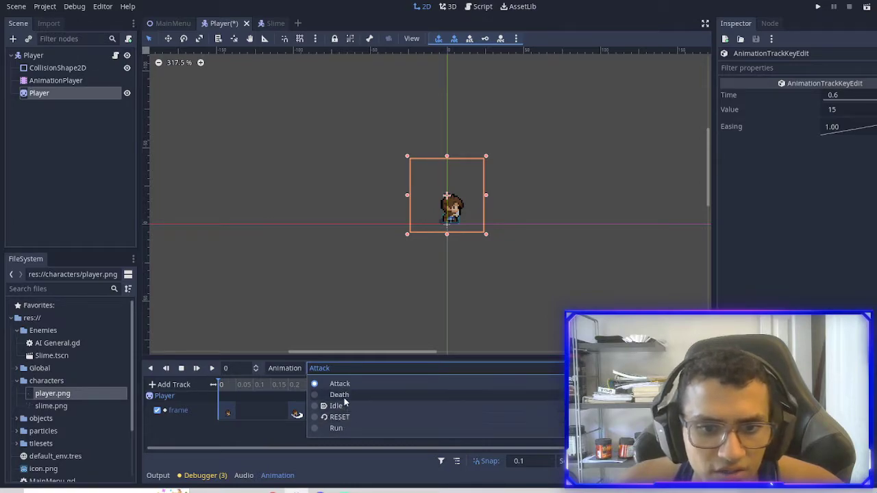
pyautogui.click(341, 395)
pyautogui.click(83, 92)
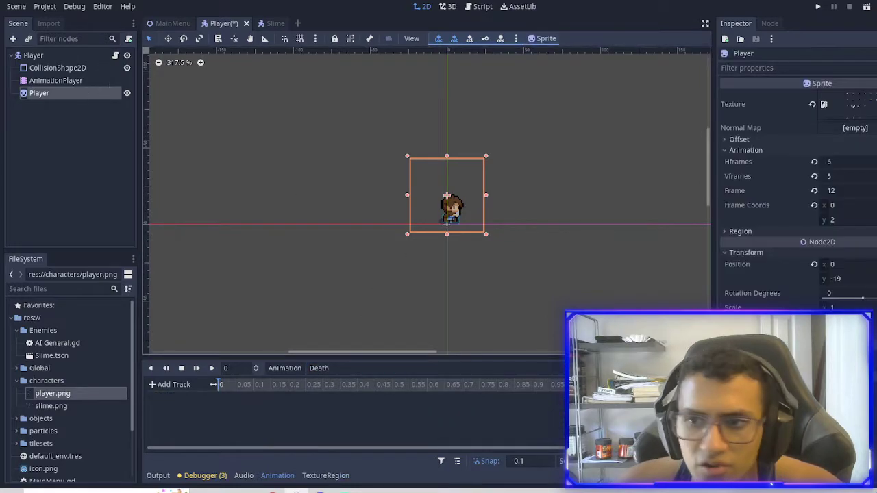
pyautogui.click(874, 187)
pyautogui.click(873, 187)
pyautogui.click(874, 187)
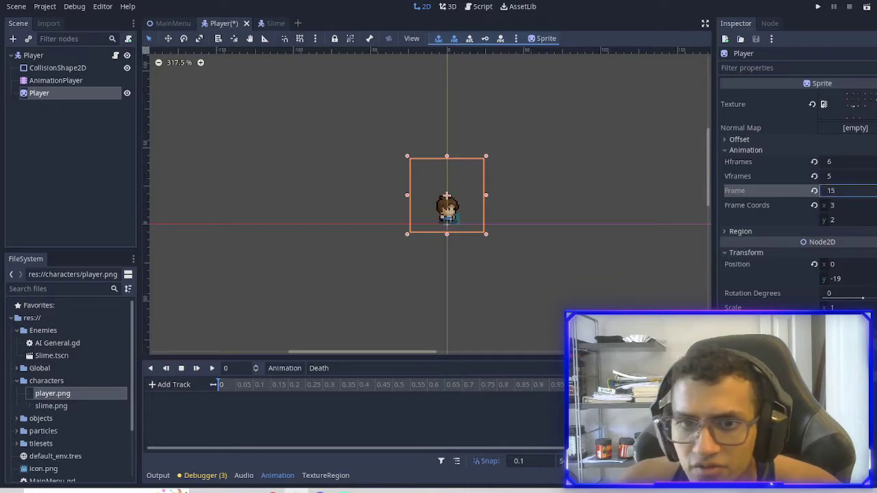
pyautogui.click(874, 187)
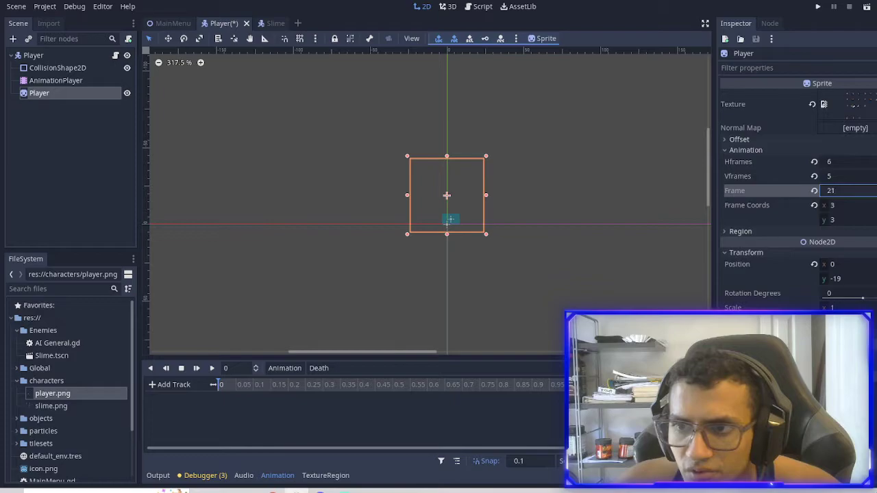
pyautogui.press('Up')
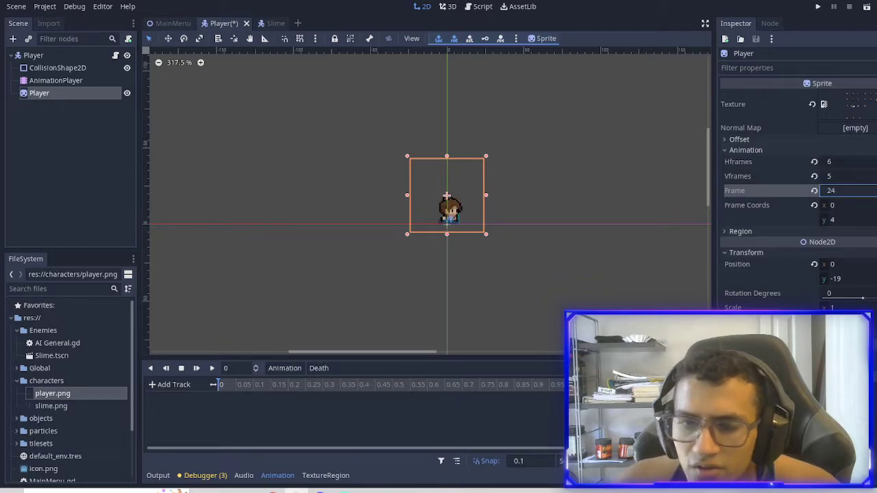
pyautogui.click(874, 190)
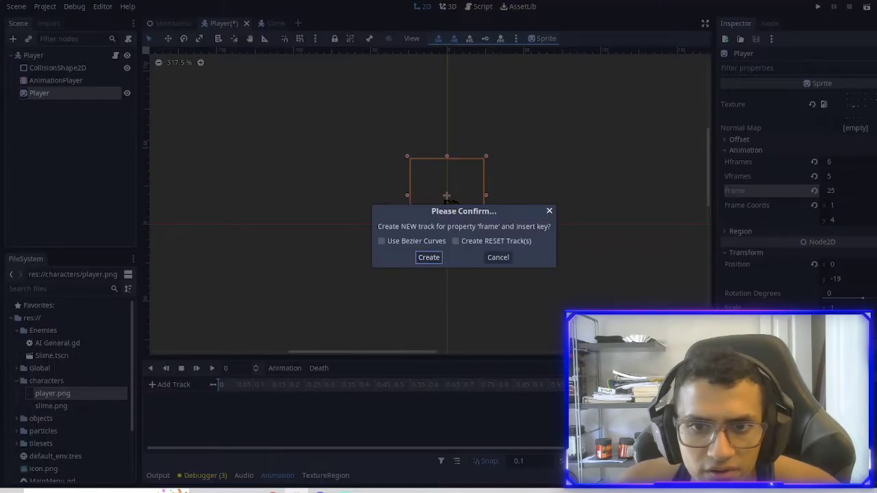
pyautogui.click(429, 257)
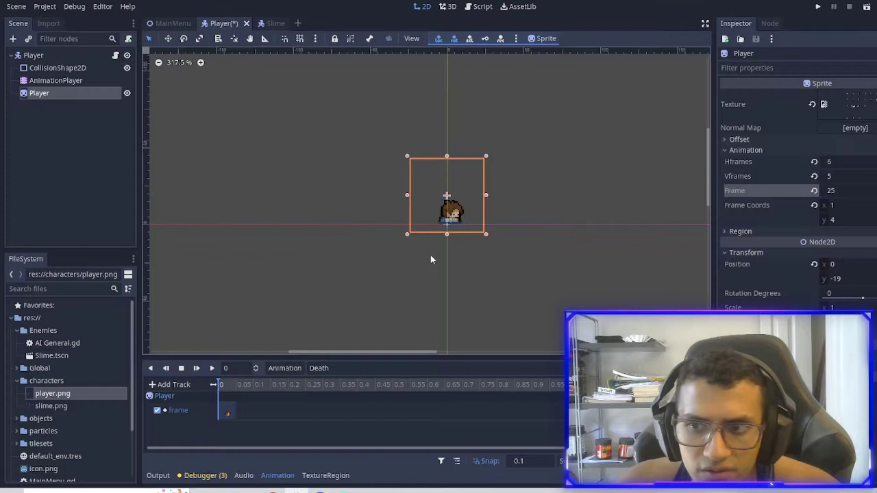
# Key frame 25 at 0.2 seconds and frame 26 at 0.4 seconds on the Death frame track, and save the scene
pyautogui.click(259, 385)
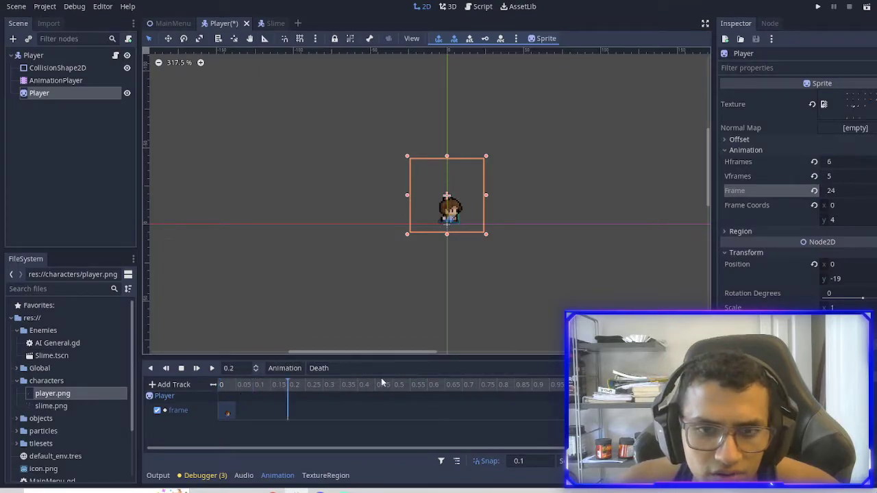
pyautogui.click(874, 191)
pyautogui.click(874, 190)
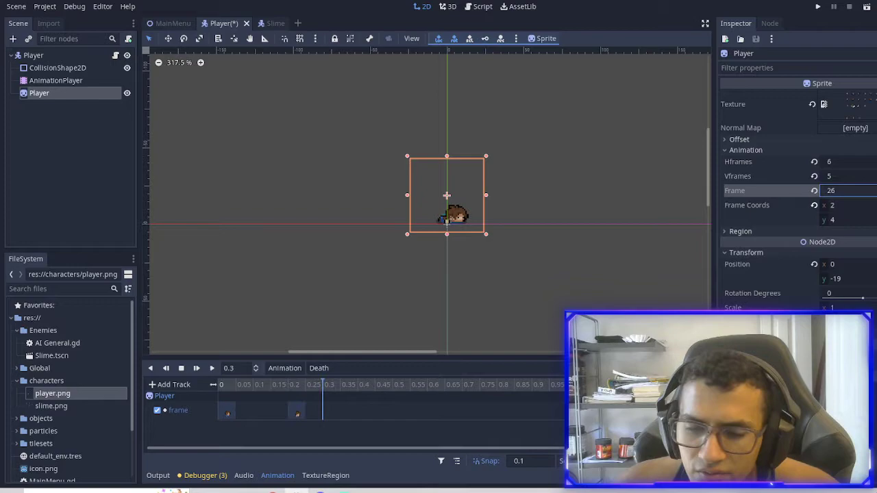
pyautogui.click(874, 191)
pyautogui.moveTo(338, 410); pyautogui.dragTo(374, 411)
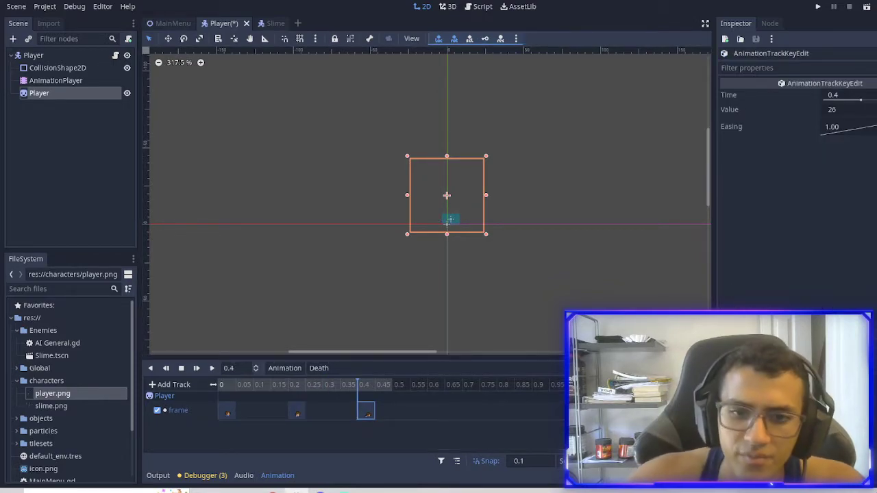
pyautogui.hotkey('ctrl', 's')
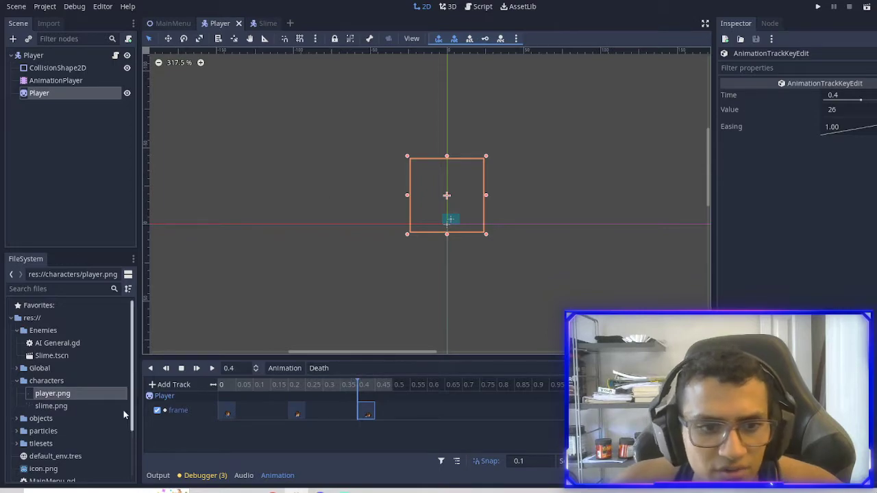
# Scrub through the Death animation to review its frames
pyautogui.moveTo(53, 393)
pyautogui.mouseDown()
pyautogui.moveTo(417, 251)
pyautogui.moveTo(507, 182)
pyautogui.moveTo(314, 328)
pyautogui.moveTo(61, 396)
pyautogui.mouseUp()
pyautogui.moveTo(231, 385); pyautogui.dragTo(343, 376)
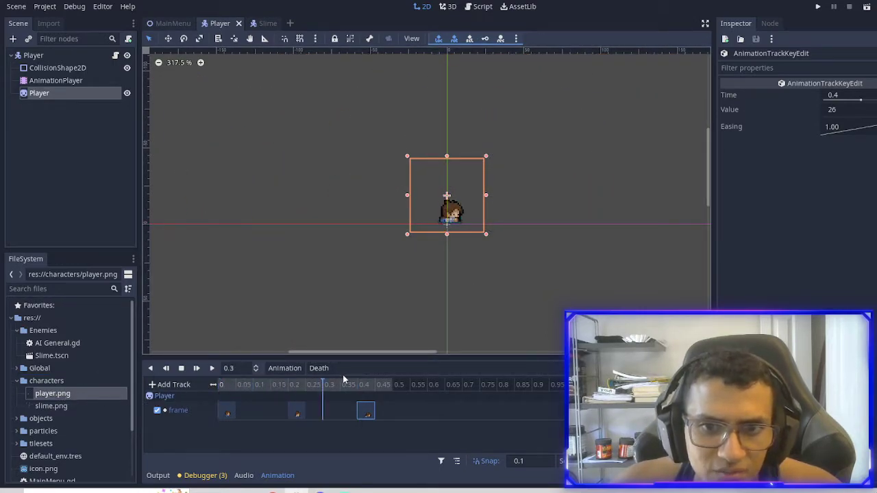
pyautogui.click(316, 369)
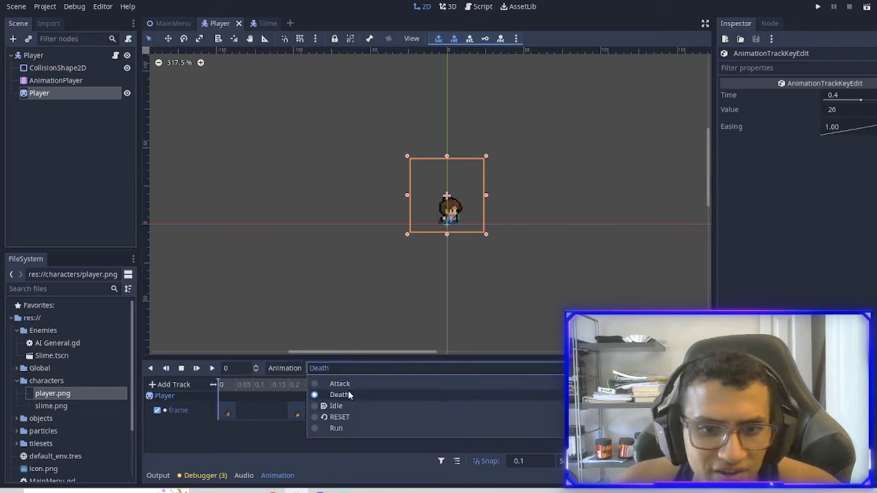
# In the Player.gd script, replace every occurrence of AnimatedSprite with AnimationPlayer
pyautogui.click(115, 54)
pyautogui.click(117, 54)
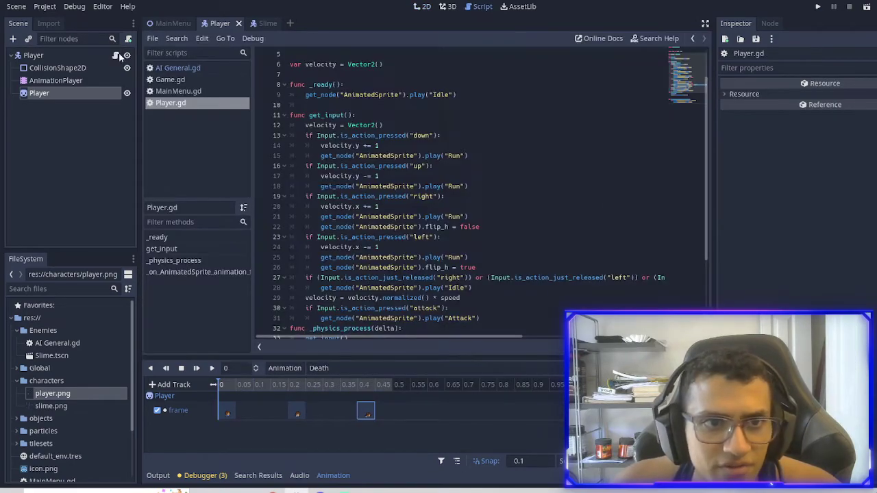
pyautogui.click(414, 186)
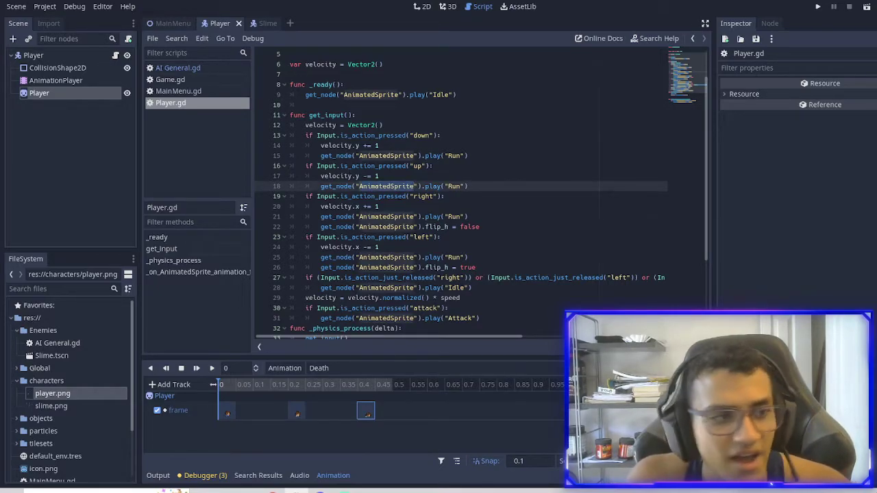
pyautogui.hotkey('ctrl', 'r')
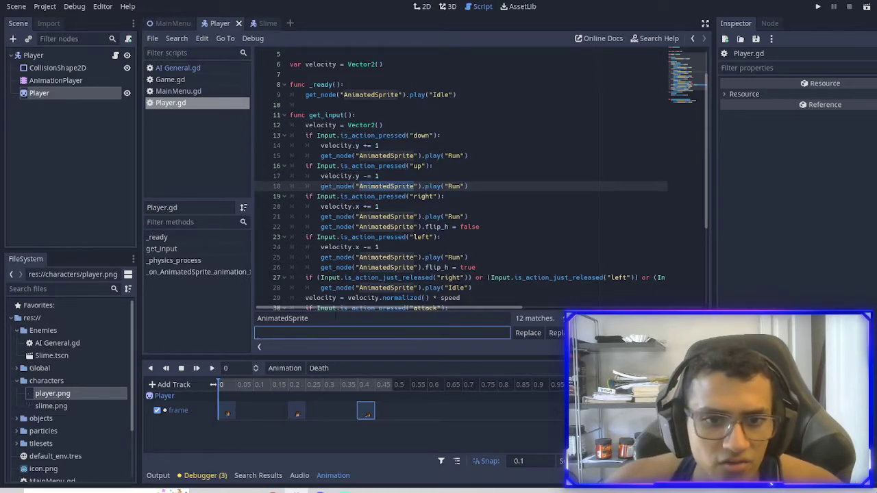
pyautogui.moveTo(332, 317); pyautogui.dragTo(245, 316)
pyautogui.click(285, 333)
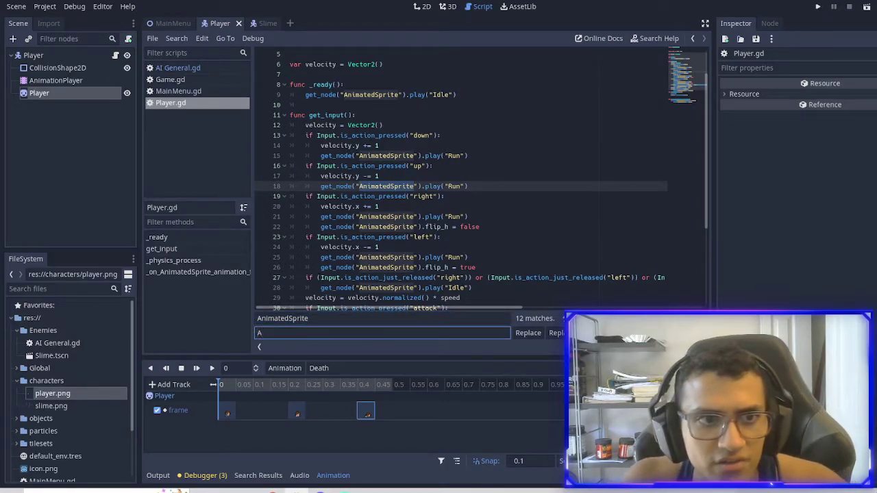
pyautogui.write('AnimationPlayer')
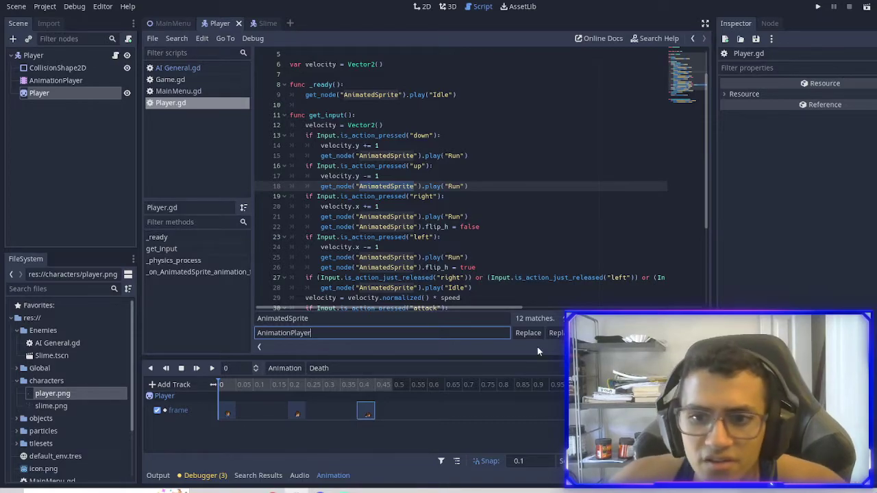
pyautogui.click(557, 333)
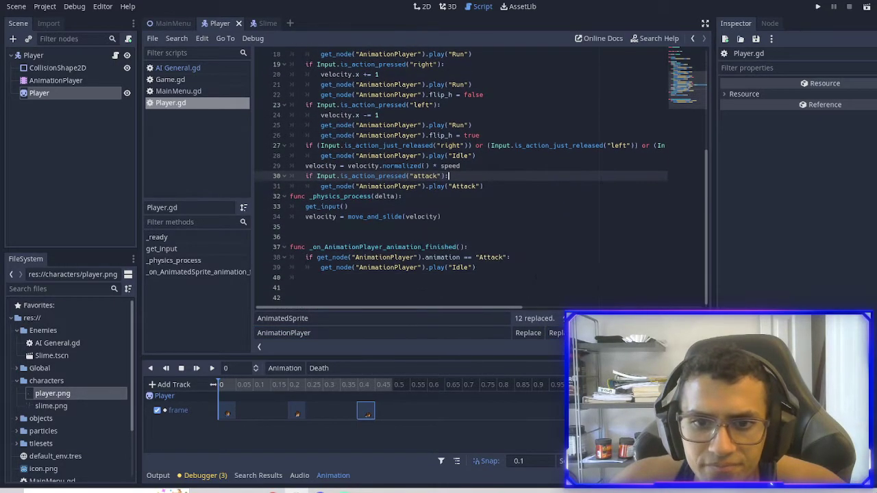
# Connect the AnimationPlayer's animation_finished signal to the root Player's _on_AnimationPlayer_animation_finished method
pyautogui.click(70, 83)
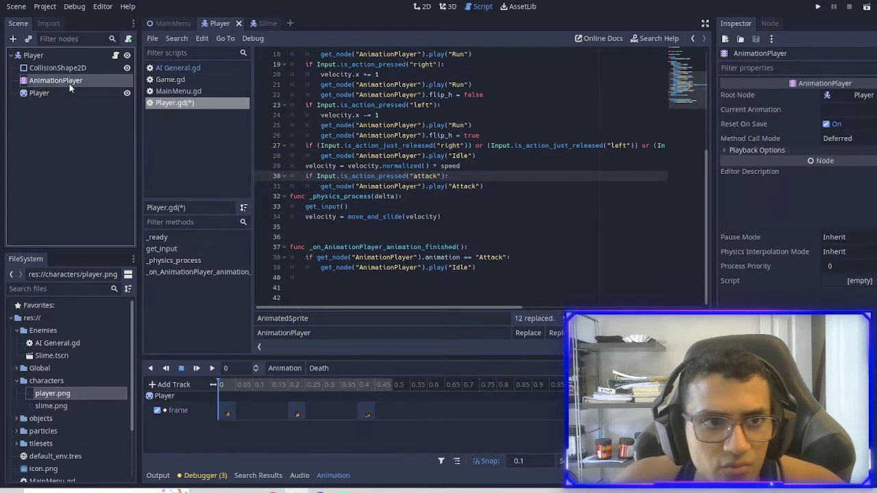
pyautogui.click(773, 25)
pyautogui.doubleClick(846, 94)
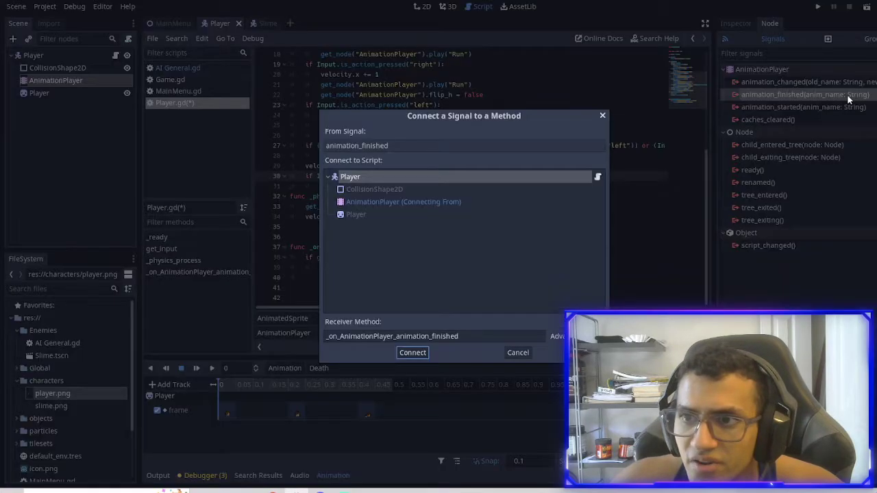
pyautogui.click(412, 354)
# In the animation-finished handler, change the compared property from animation to current_animation
pyautogui.click(305, 277)
pyautogui.doubleClick(444, 257)
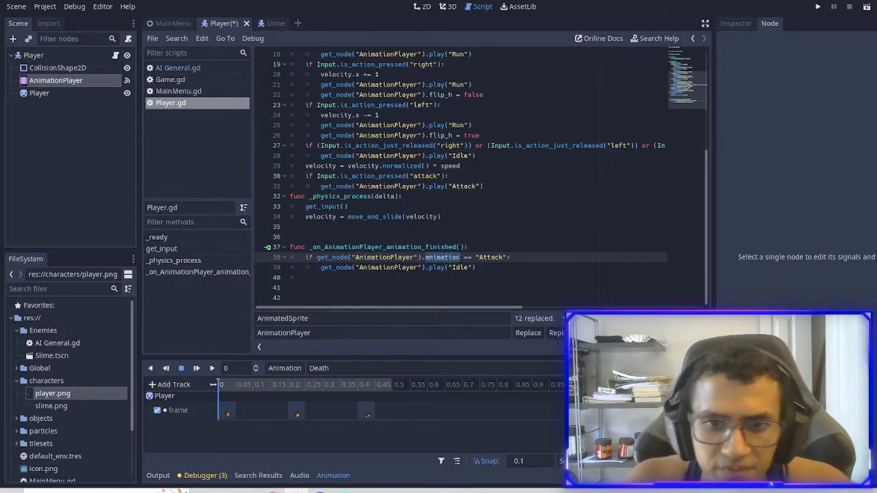
pyautogui.click(489, 267)
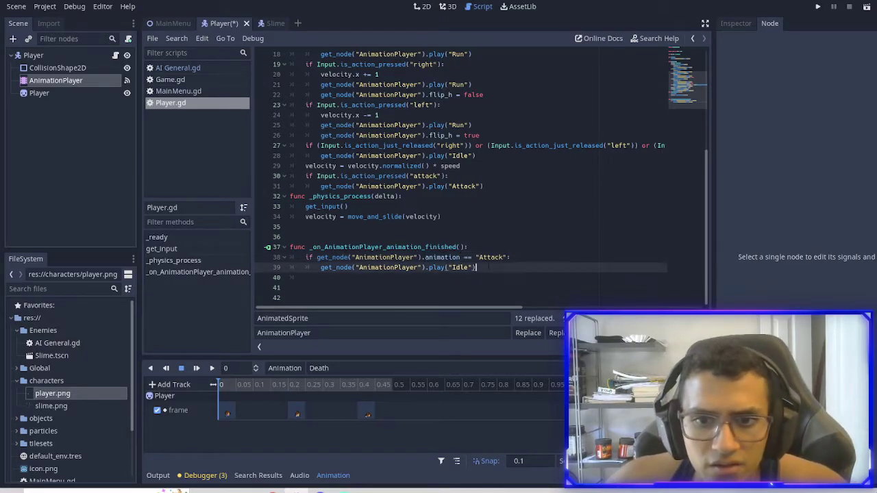
pyautogui.doubleClick(442, 257)
pyautogui.write('cur')
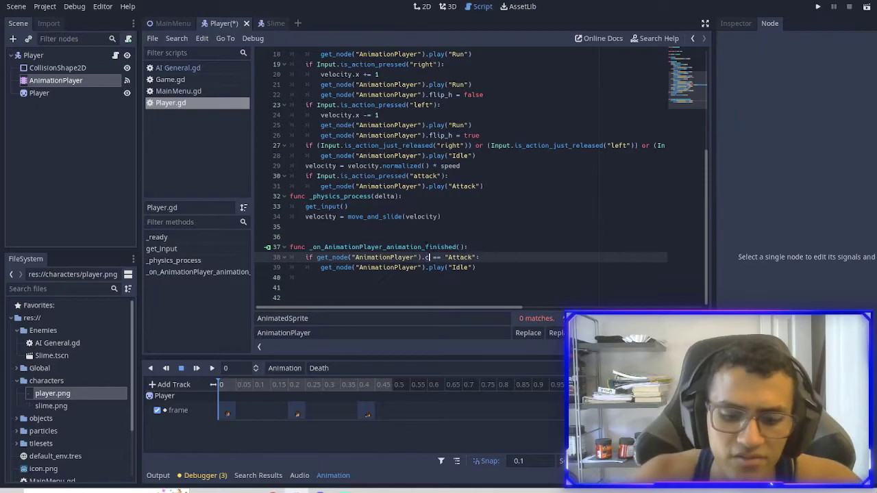
pyautogui.press('Return')
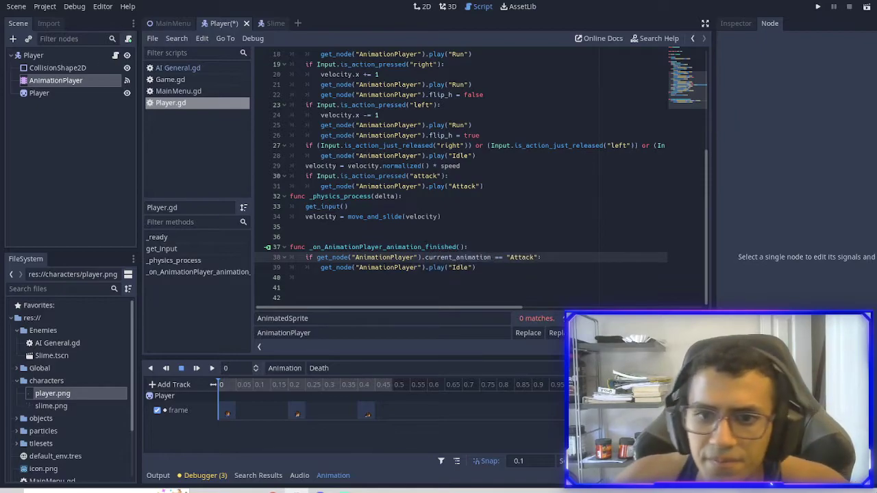
pyautogui.press('Down')
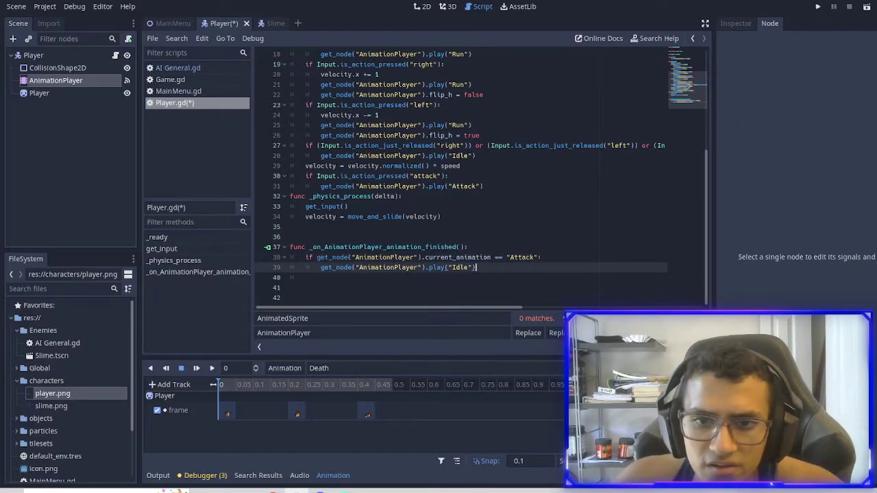
# Run the project and move the player left to test the new animations
pyautogui.click(819, 7)
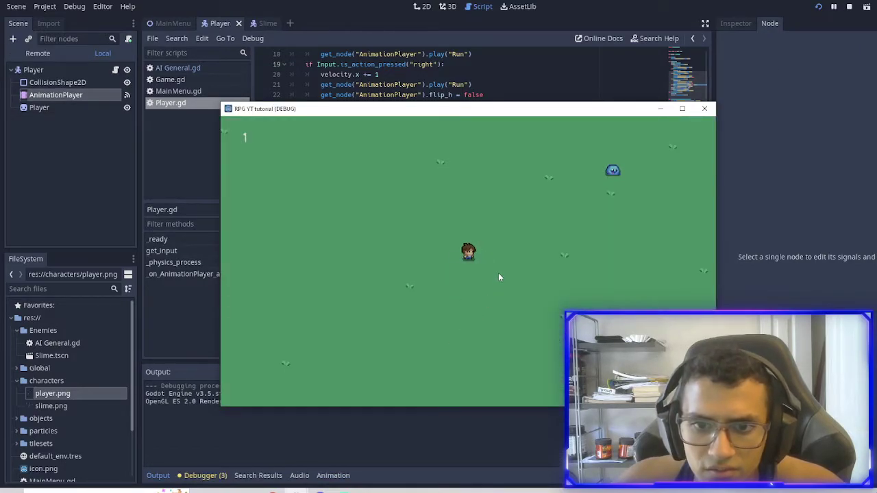
pyautogui.press('Left')
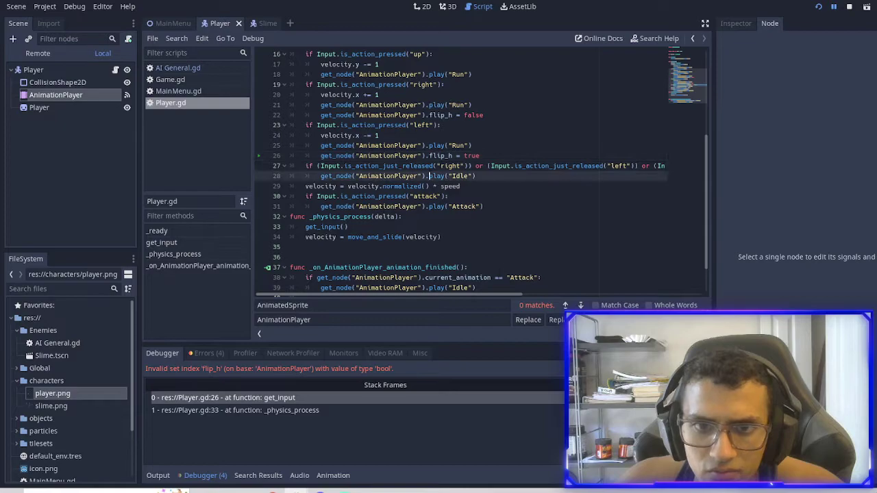
# Delete the flip_h = true line from the left-movement branch of get_input
pyautogui.doubleClick(430, 156)
pyautogui.moveTo(482, 156); pyautogui.dragTo(233, 155)
pyautogui.press('BackSpace')
pyautogui.press('BackSpace')
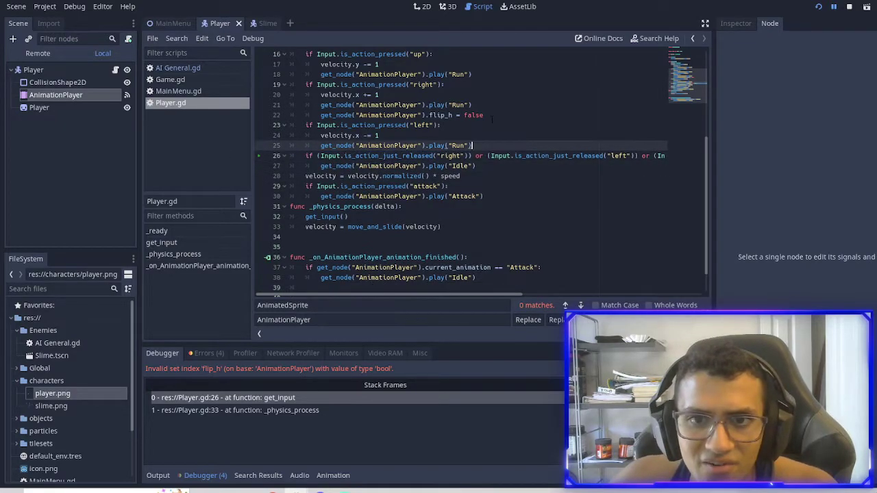
# Delete the flip_h = false line from the right-movement branch of get_input
pyautogui.moveTo(484, 115); pyautogui.dragTo(258, 115)
pyautogui.press('BackSpace')
pyautogui.press('BackSpace')
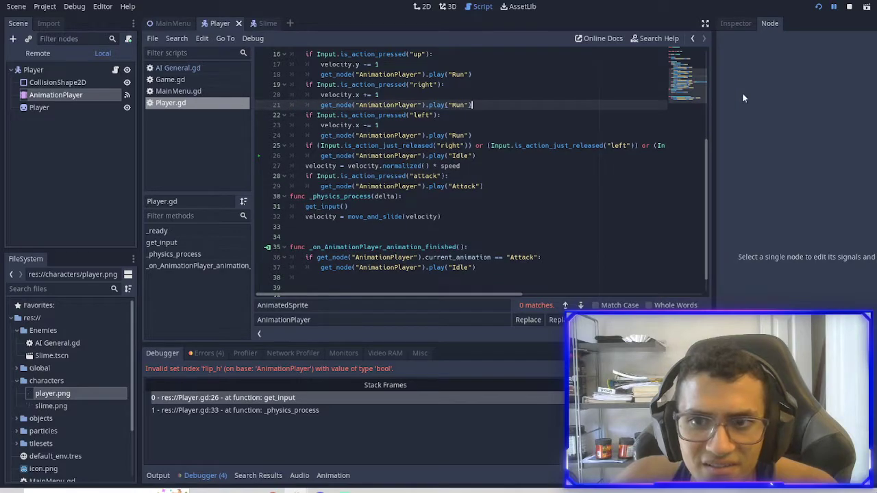
# Run the project, start the game and move the player left, up and down to test the animations
pyautogui.click(818, 6)
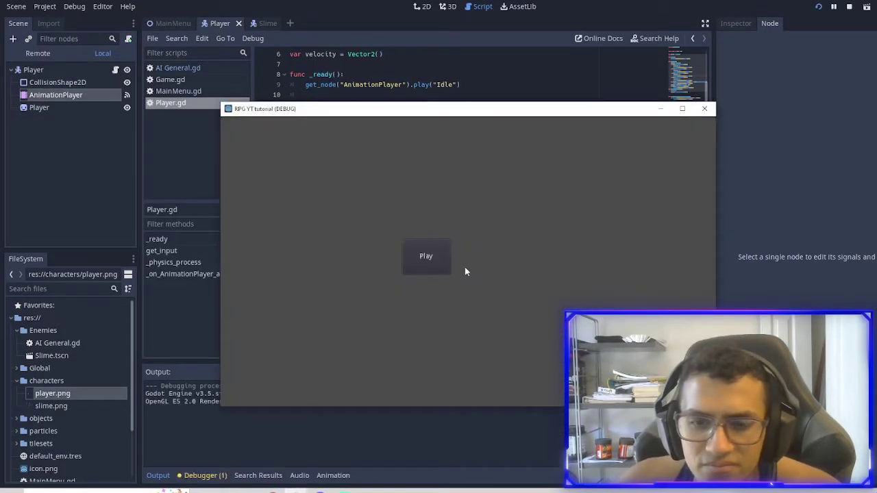
pyautogui.click(437, 259)
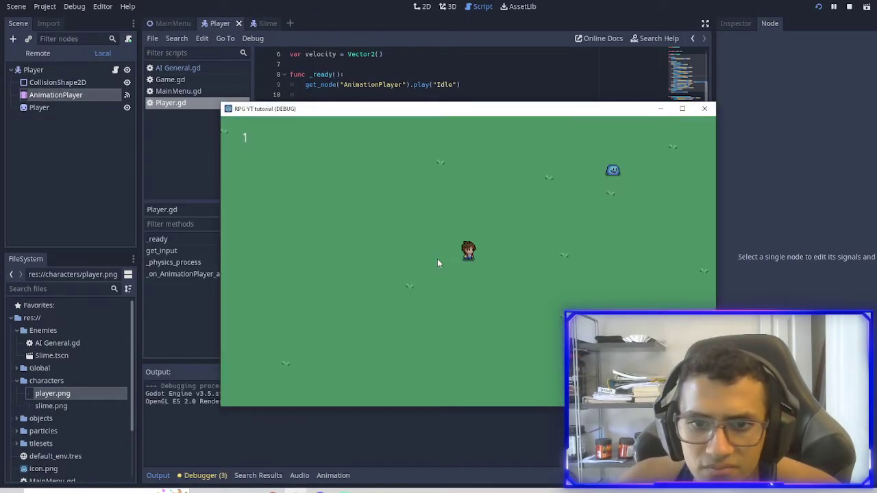
pyautogui.press('Left')
pyautogui.press('Up')
pyautogui.press('Up')
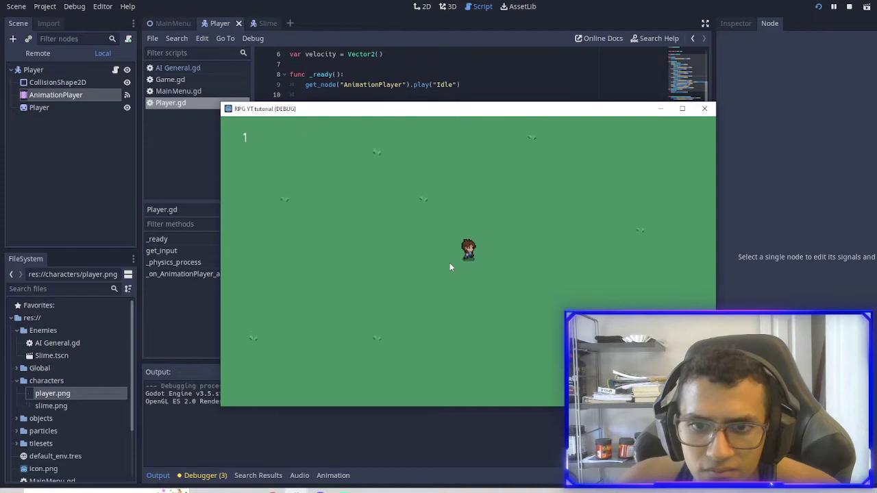
pyautogui.press('Down')
pyautogui.press('Down')
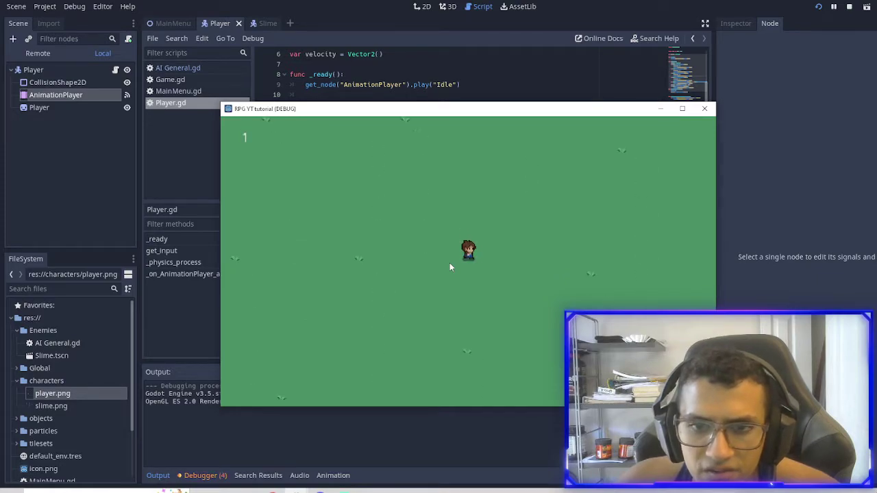
pyautogui.press('Left')
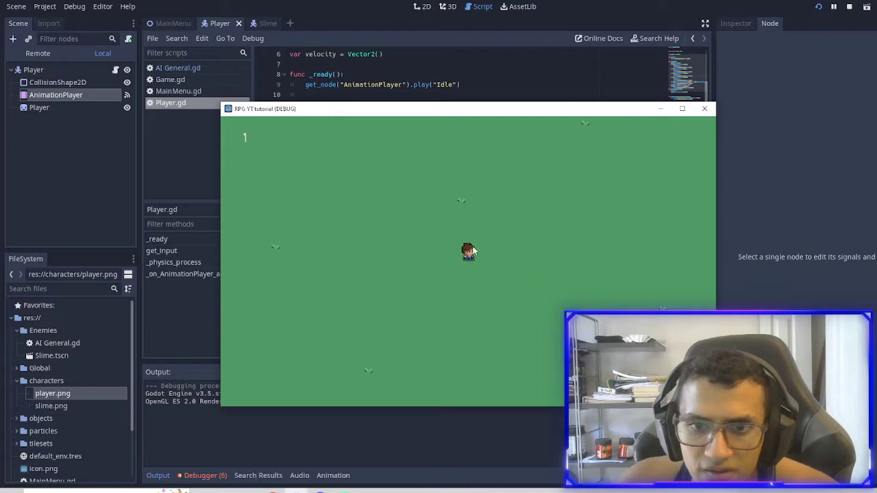
pyautogui.press('Left')
# Examine the animation-finished handler's current_animation check alongside the AnimationPlayer's Attack timeline and signals
pyautogui.click(512, 88)
pyautogui.scroll(-3, 512, 88)
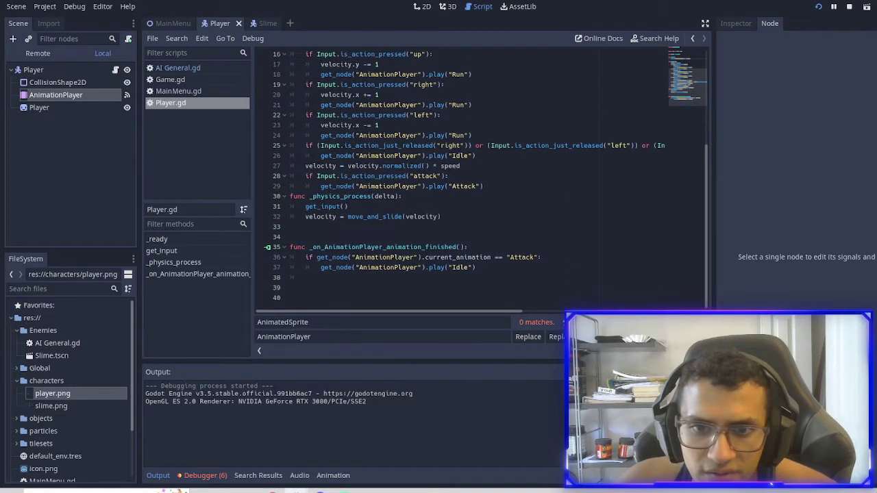
pyautogui.doubleClick(458, 256)
pyautogui.click(63, 95)
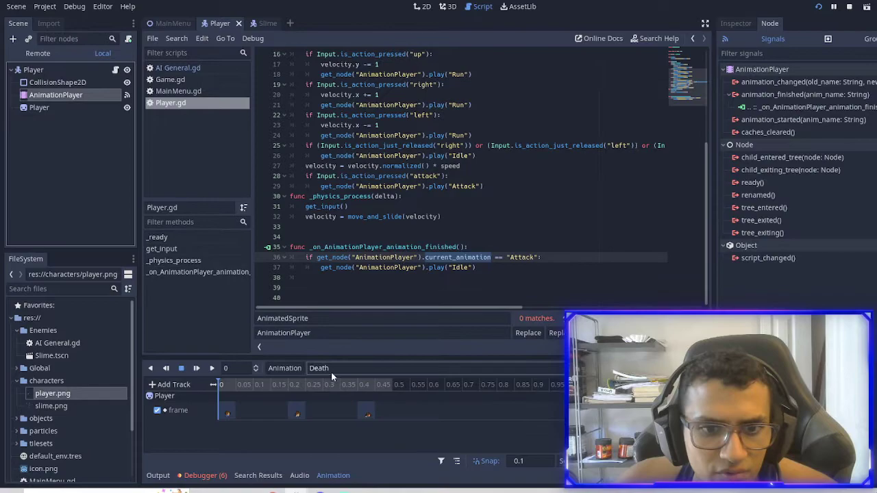
pyautogui.click(338, 369)
pyautogui.click(352, 385)
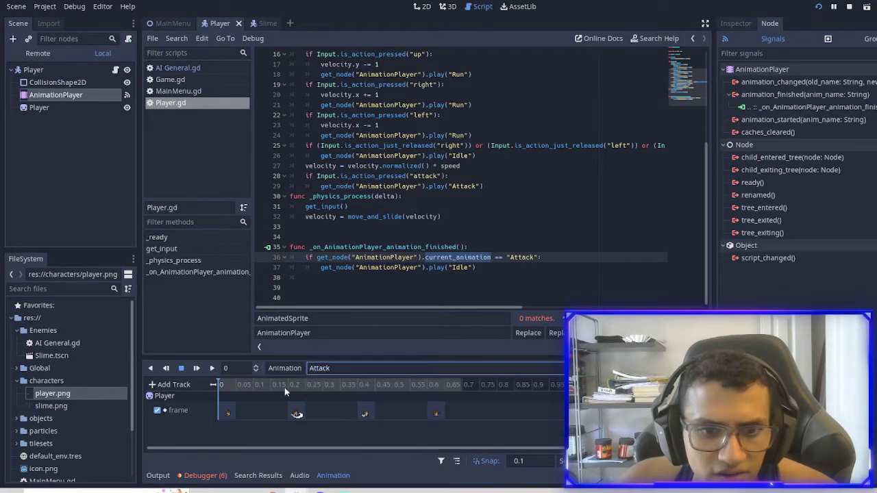
pyautogui.click(315, 277)
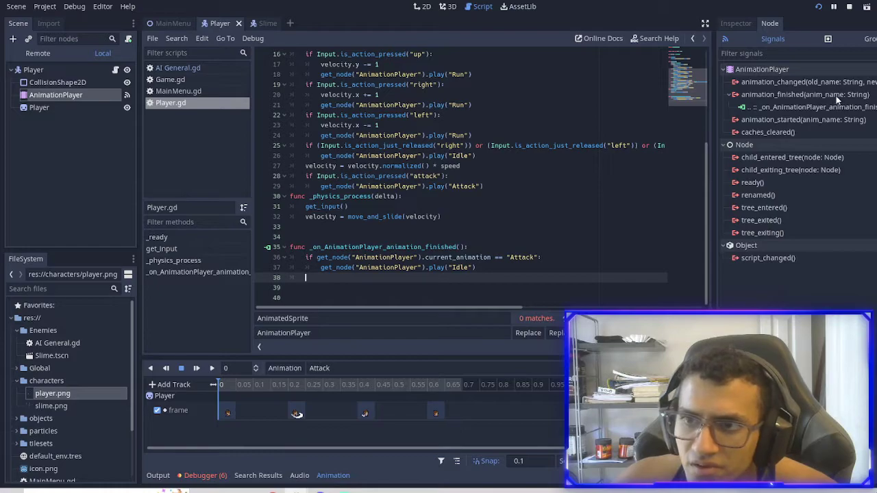
pyautogui.click(468, 257)
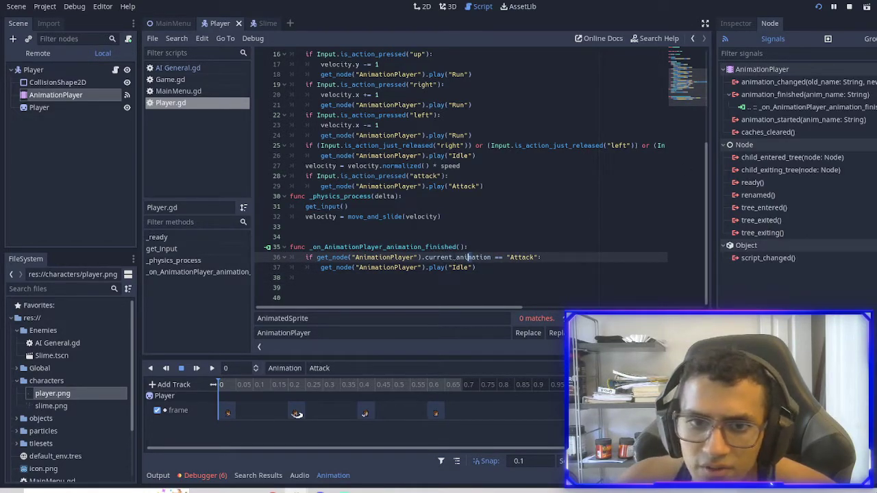
pyautogui.doubleClick(468, 257)
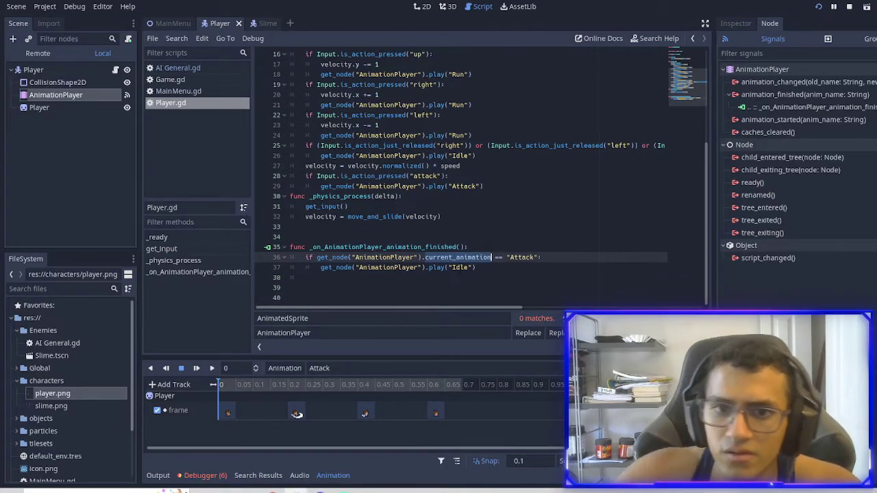
# Delete the whole _on_AnimationPlayer_animation_finished function from Player.gd
pyautogui.moveTo(303, 278); pyautogui.dragTo(277, 251)
pyautogui.press('BackSpace')
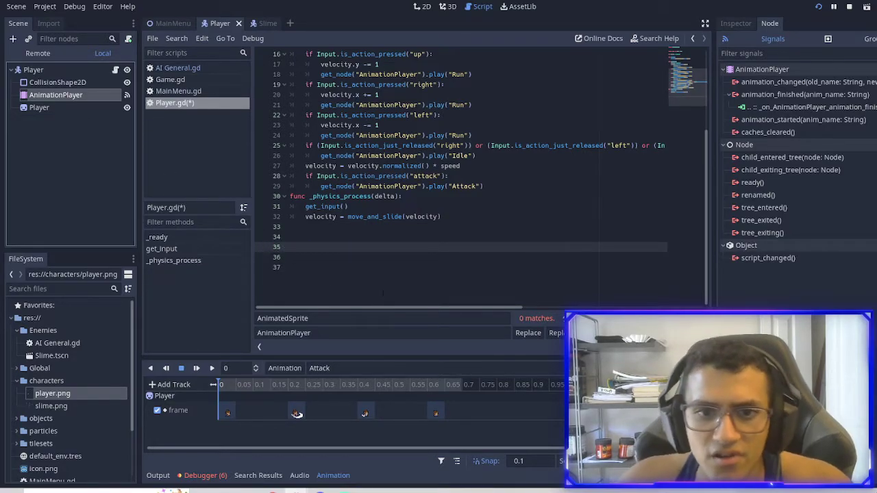
pyautogui.hotkey('ctrl', 'z')
pyautogui.click(359, 288)
pyautogui.moveTo(329, 267); pyautogui.dragTo(290, 257)
pyautogui.press('BackSpace')
pyautogui.hotkey('ctrl', 's')
pyautogui.hotkey('shift', 'Up')
pyautogui.press('BackSpace')
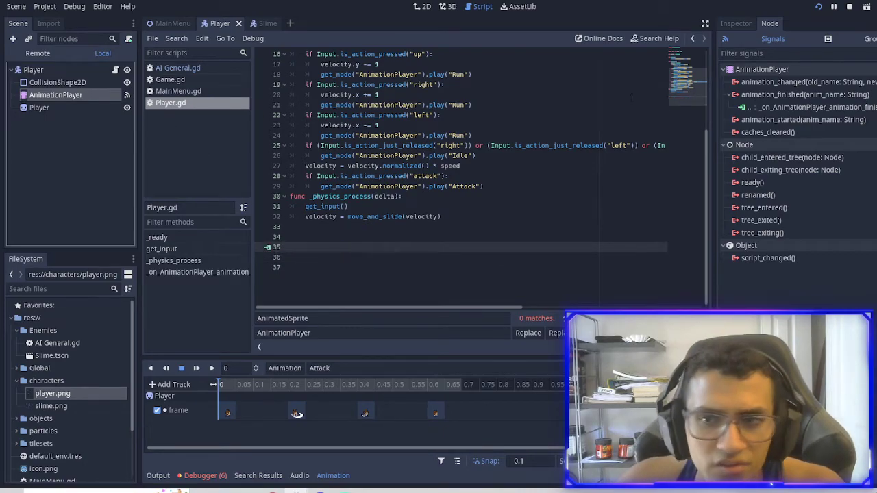
# Disconnect the AnimationPlayer's animation_finished signal and reconnect it to the root Player's _on_AnimationPlayer_animation_finished method
pyautogui.rightClick(811, 108)
pyautogui.click(827, 132)
pyautogui.rightClick(811, 106)
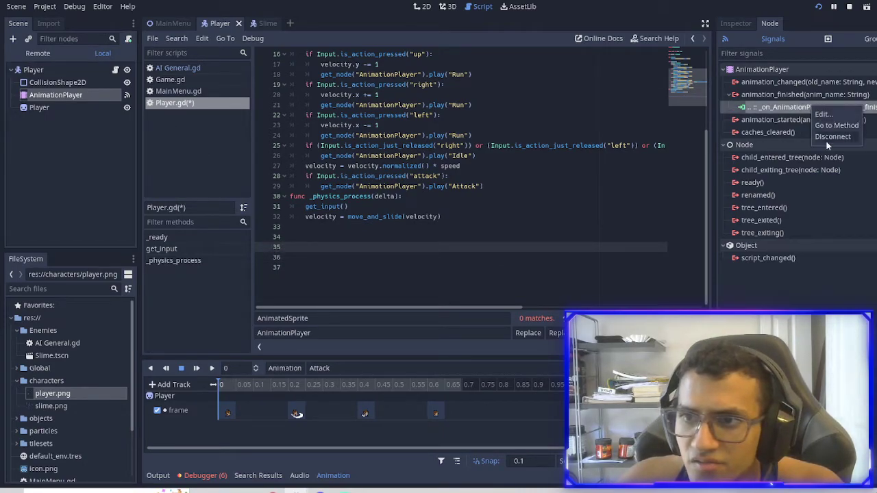
pyautogui.click(828, 138)
pyautogui.doubleClick(790, 94)
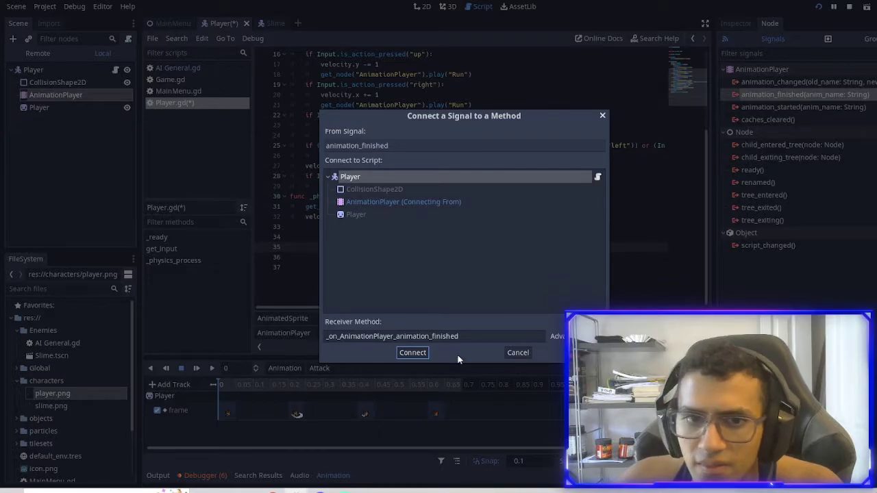
pyautogui.click(411, 352)
# Replace the new handler's placeholder with an if comparing get_node("AnimationPlayer").anim_name to "Attack" and playing "Idle", and run the project
pyautogui.moveTo(437, 287); pyautogui.dragTo(290, 288)
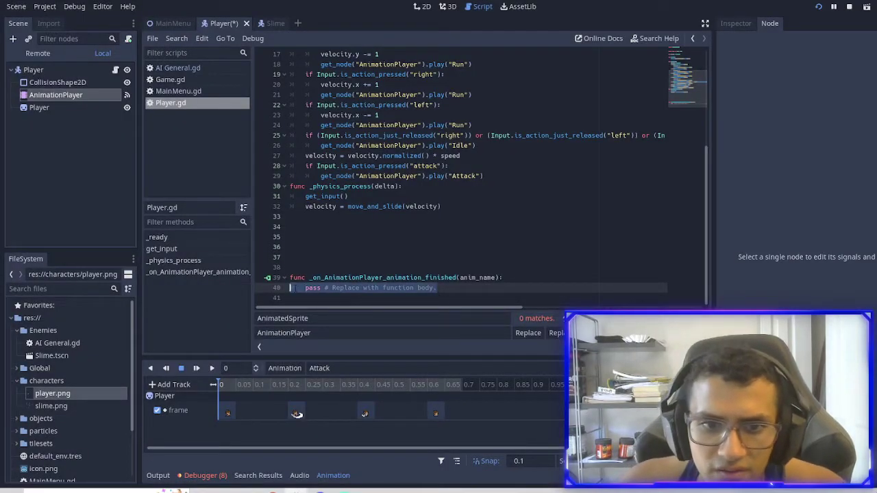
pyautogui.write('if get_node("AnimationPlayer").current_animation == "Attack": \t\tget_node("AnimationPlayer").play("Idle")')
pyautogui.doubleClick(481, 267)
pyautogui.hotkey('ctrl', 'c')
pyautogui.doubleClick(472, 278)
pyautogui.hotkey('ctrl', 'v')
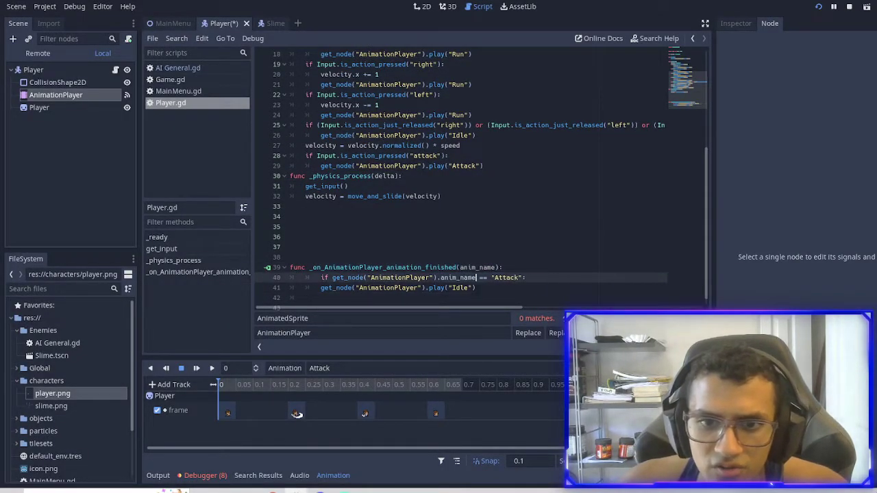
pyautogui.click(464, 278)
pyautogui.click(819, 6)
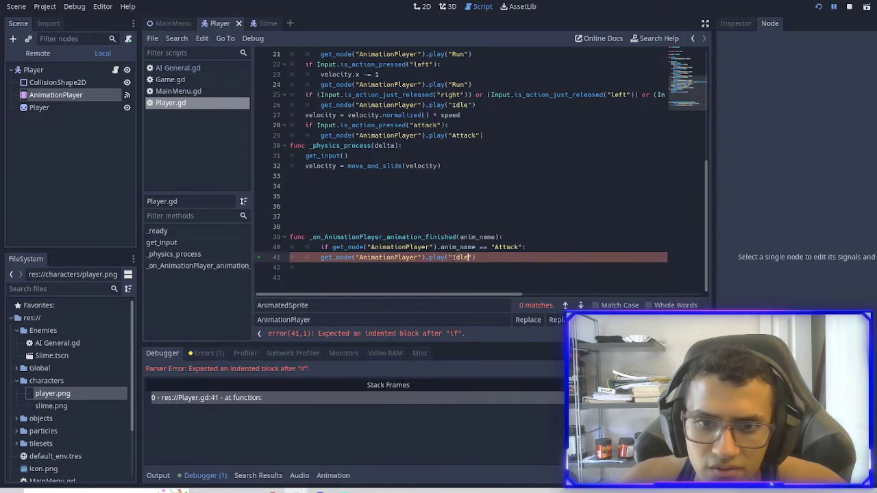
# Unindent the handler's if line by one level and run the project again
pyautogui.click(419, 257)
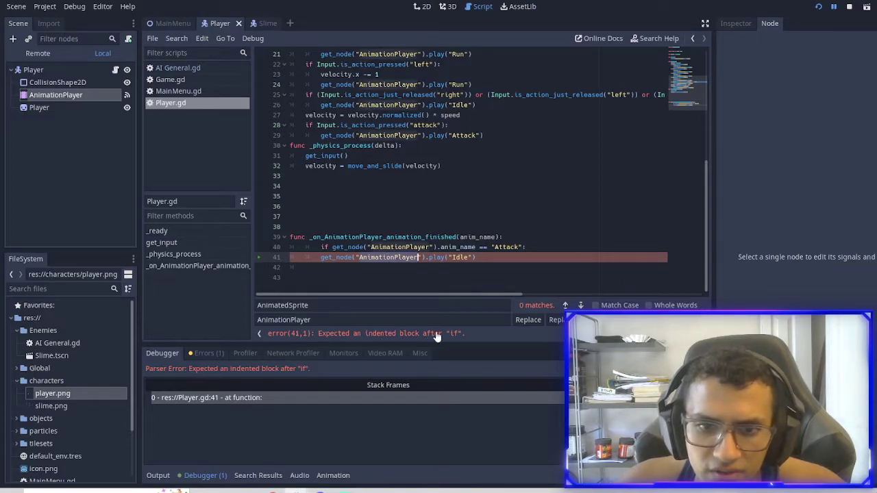
pyautogui.click(321, 257)
pyautogui.click(320, 246)
pyautogui.press('BackSpace')
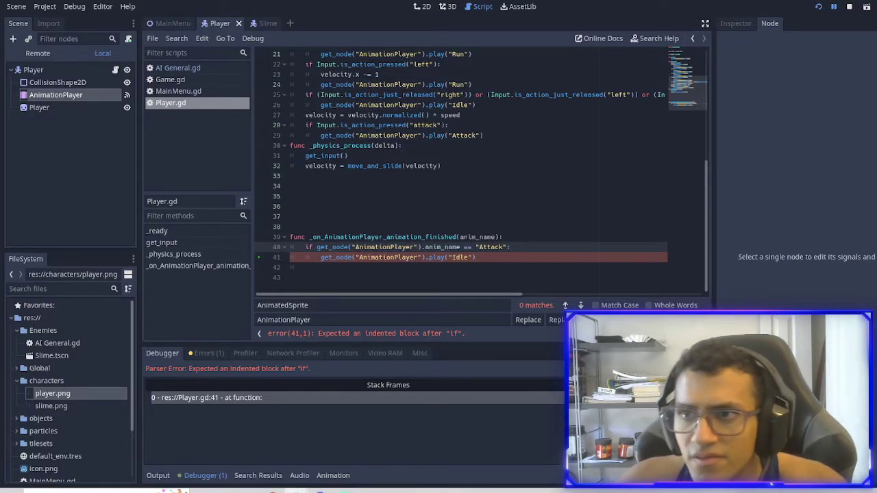
pyautogui.press('F5')
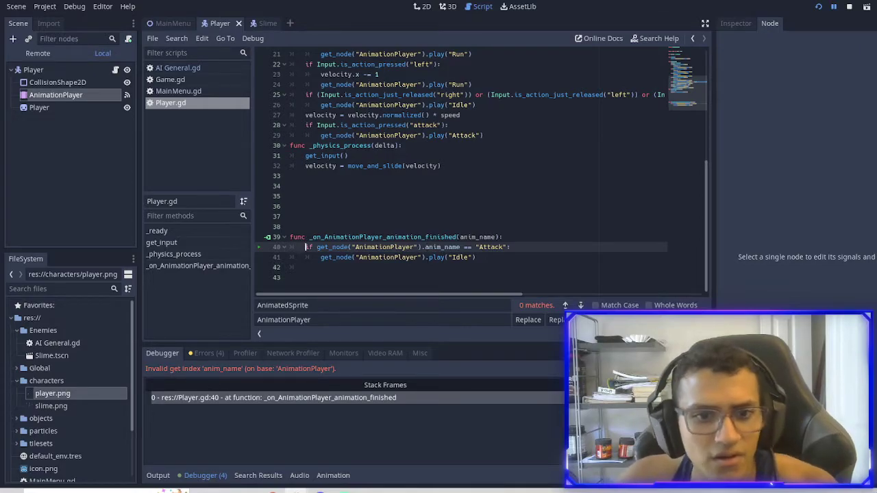
# Remove get_node("AnimationPlayer"). from the handler's condition so it reads if anim_name == "Attack":
pyautogui.moveTo(423, 247); pyautogui.dragTo(316, 246)
pyautogui.press('BackSpace')
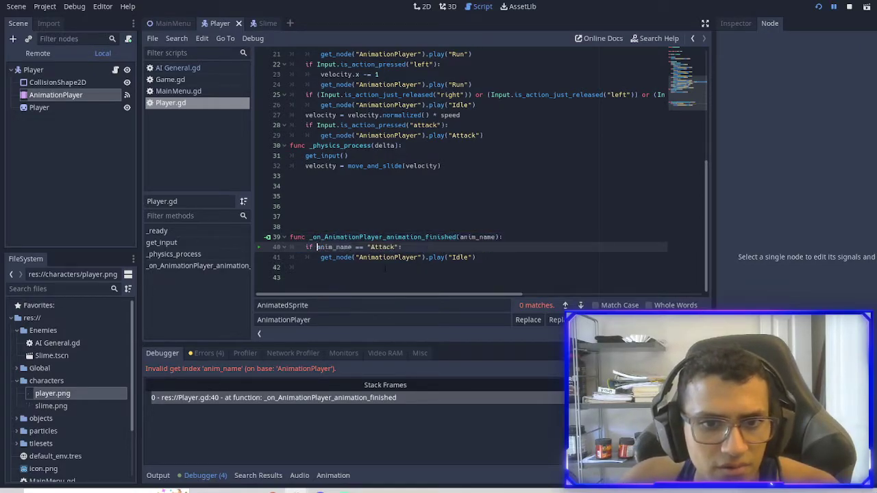
pyautogui.click(398, 257)
# Run the project, test the player's attack and leftward movement in the game, and close the game window
pyautogui.press('F5')
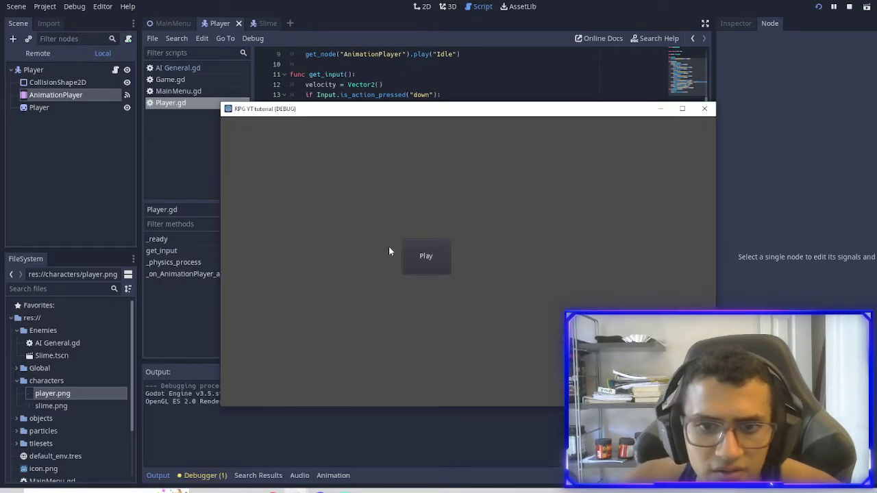
pyautogui.click(411, 259)
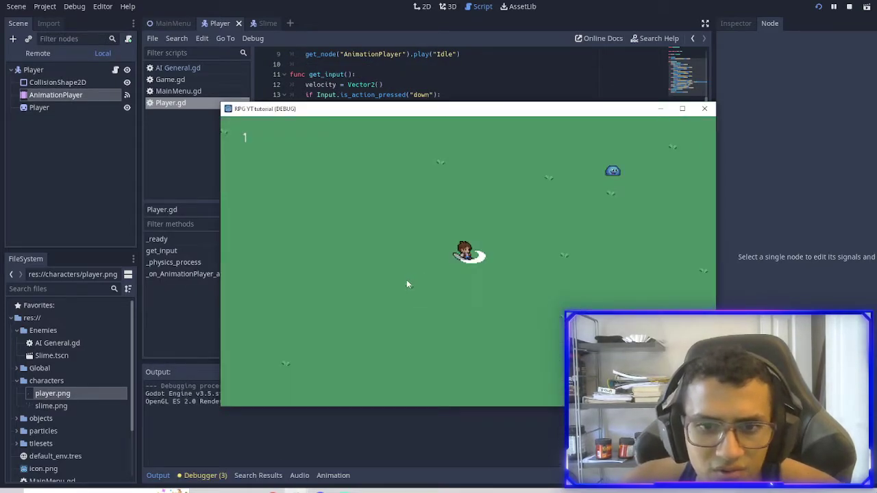
pyautogui.press('Left')
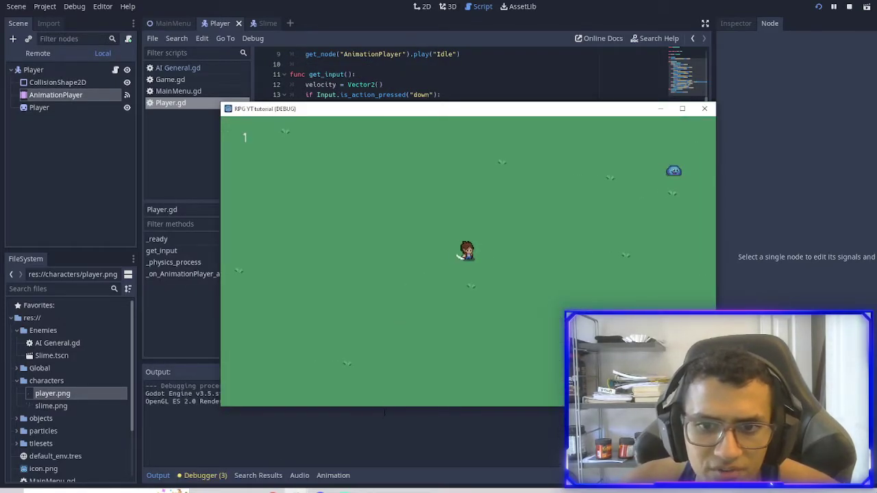
pyautogui.click(704, 108)
# Show the Player sprite's properties in the 2D workspace and enlarge the animation timeline area
pyautogui.click(76, 80)
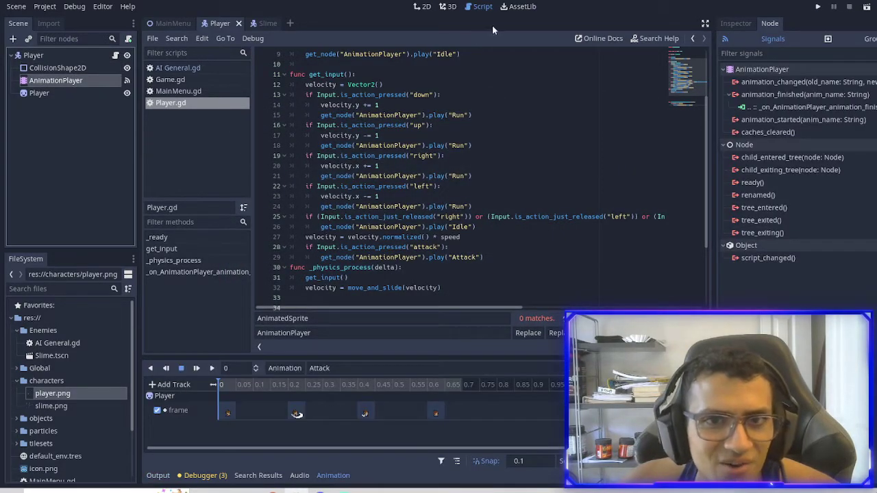
pyautogui.click(426, 8)
pyautogui.click(41, 92)
pyautogui.click(736, 23)
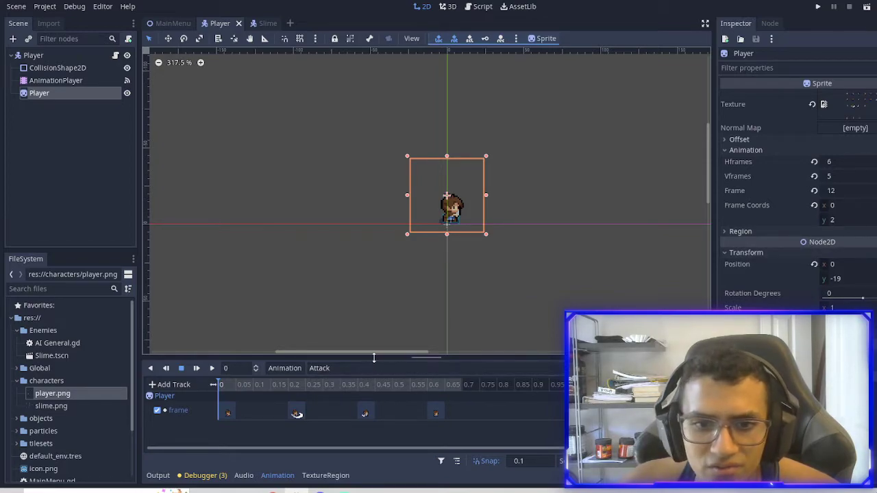
pyautogui.moveTo(363, 361); pyautogui.dragTo(390, 287)
# Duplicate the Attack animation under the name "Attack Left"
pyautogui.click(286, 295)
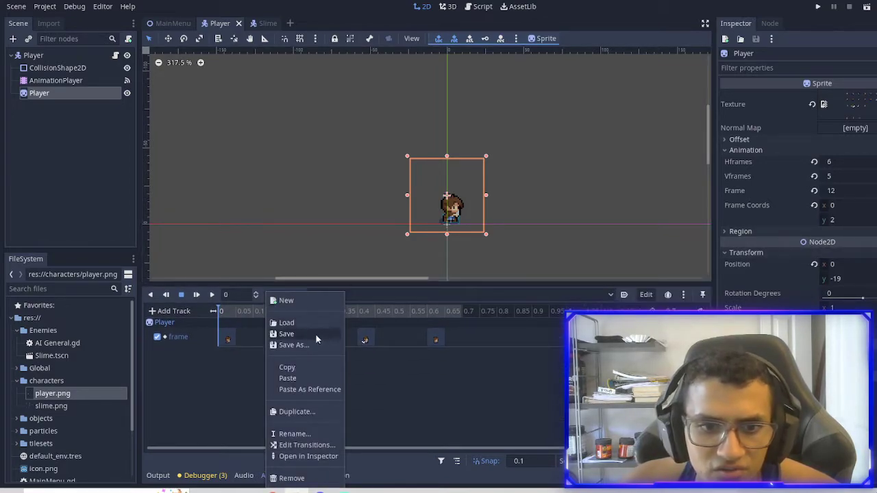
pyautogui.click(302, 413)
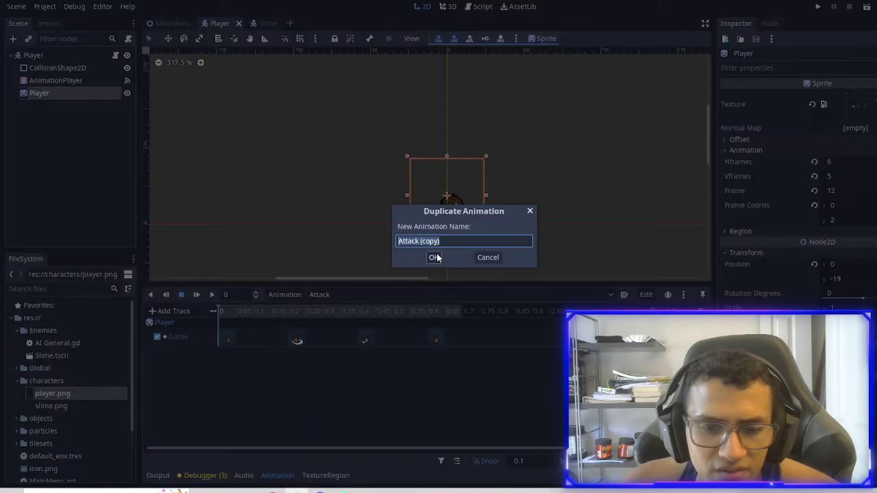
pyautogui.press('End')
pyautogui.press('BackSpace')
pyautogui.press('BackSpace')
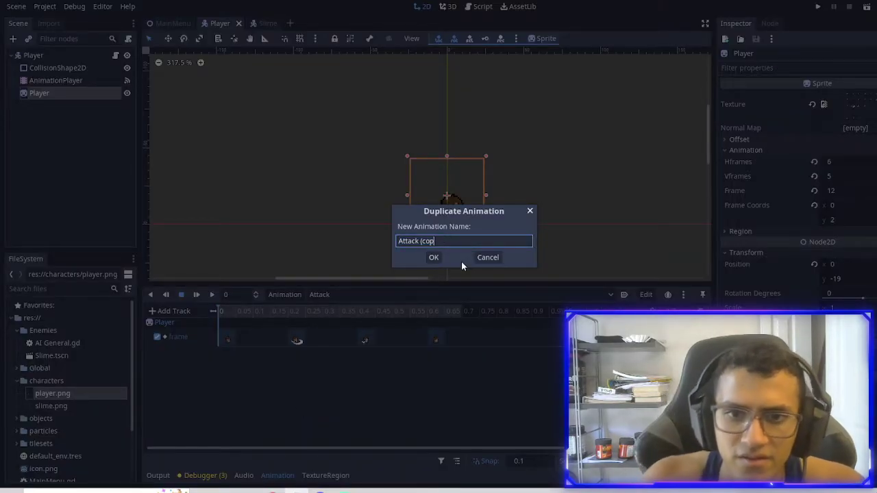
pyautogui.press('BackSpace')
pyautogui.press('BackSpace')
pyautogui.press('BackSpace')
pyautogui.press('BackSpace')
pyautogui.press('BackSpace')
pyautogui.write('Left')
pyautogui.press('Return')
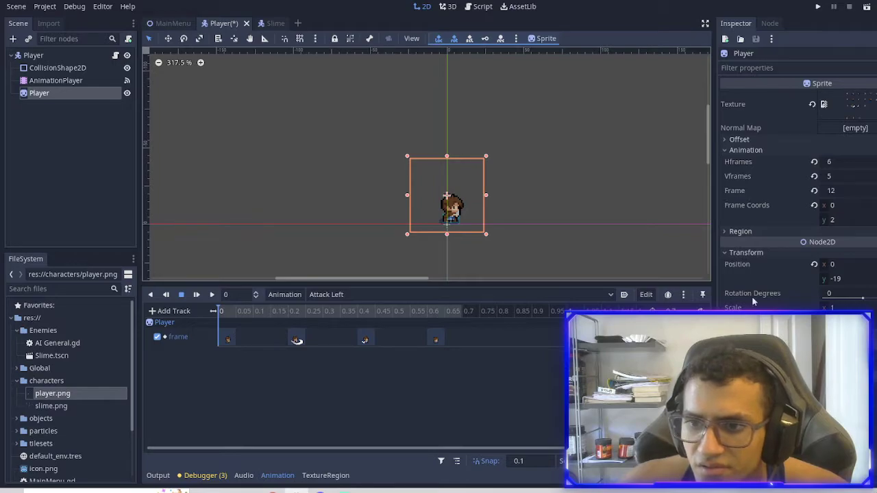
# Enable Flip H on the Player sprite and key it at time 0 in a new flip_h track of Attack Left
pyautogui.click(750, 139)
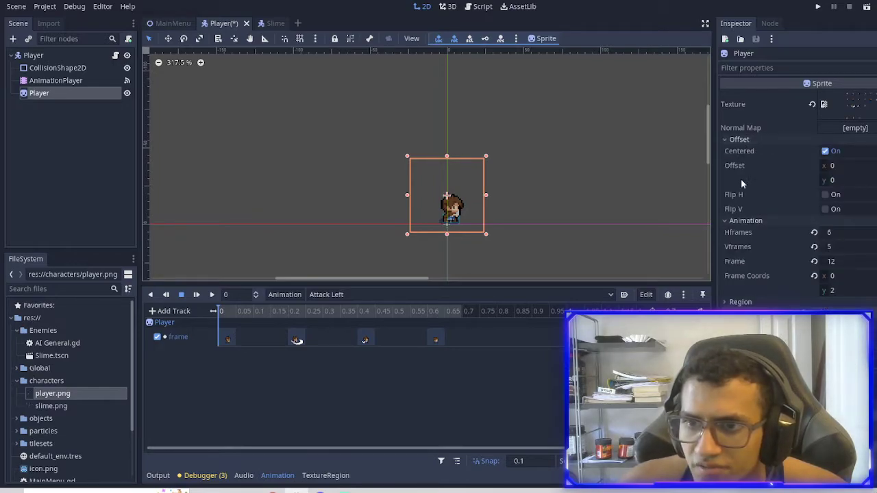
pyautogui.click(824, 195)
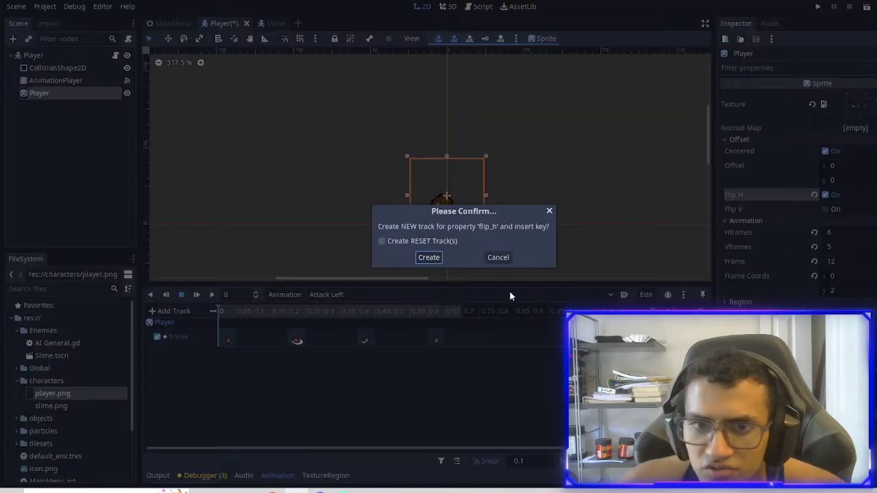
pyautogui.click(429, 258)
# In the Attack animation, turn off Flip H on the Player sprite and key it at time 0 in a new flip_h track
pyautogui.click(327, 295)
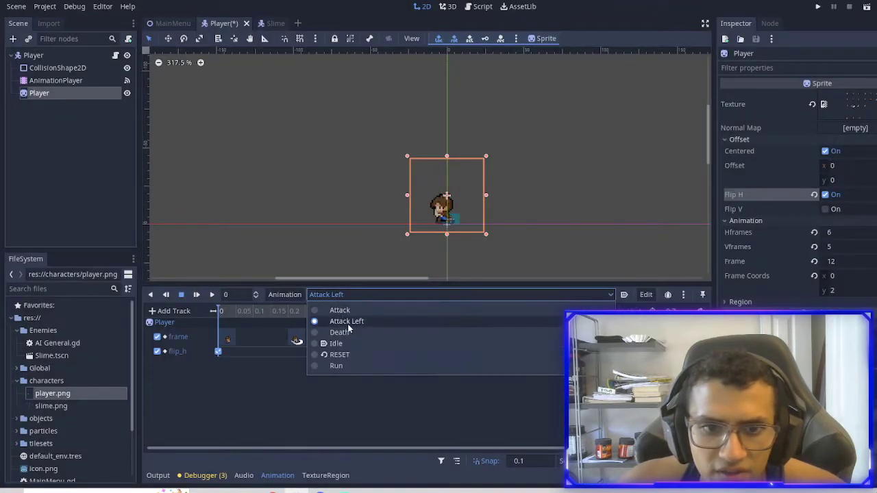
pyautogui.click(329, 307)
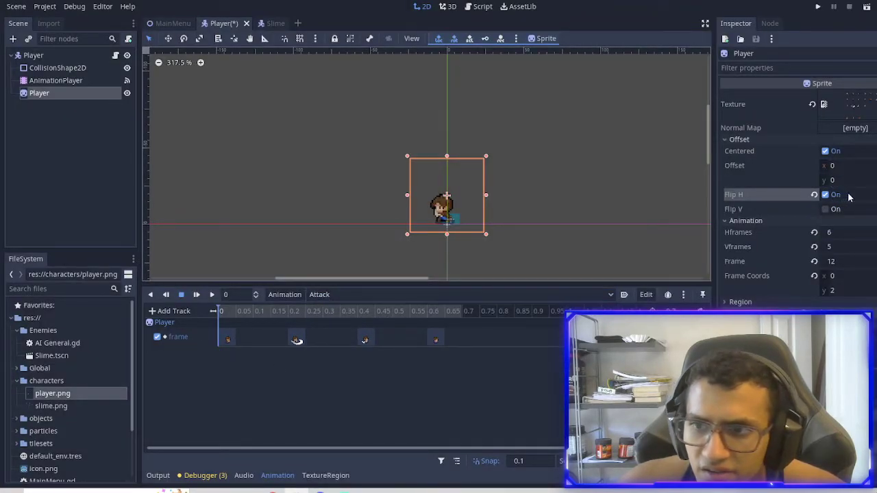
pyautogui.click(825, 194)
pyautogui.click(429, 258)
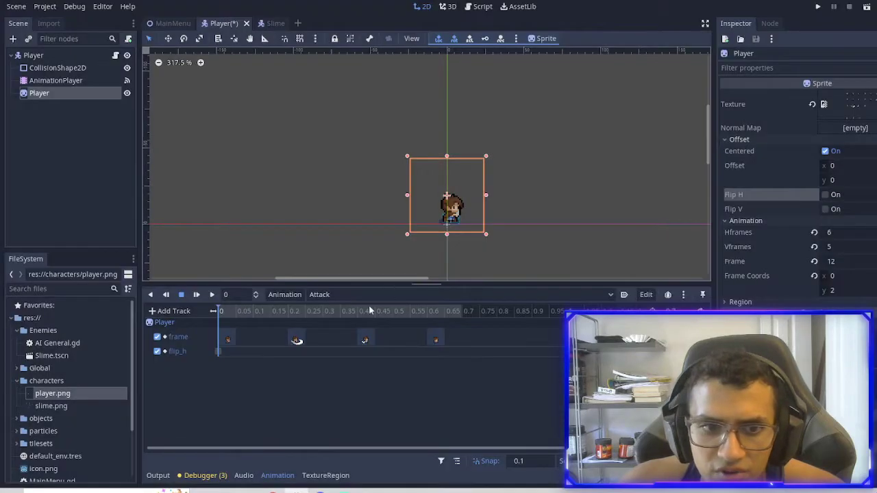
# Key the Player sprite's disabled Flip H at time 0 in a new flip_h track of the Run animation
pyautogui.click(323, 295)
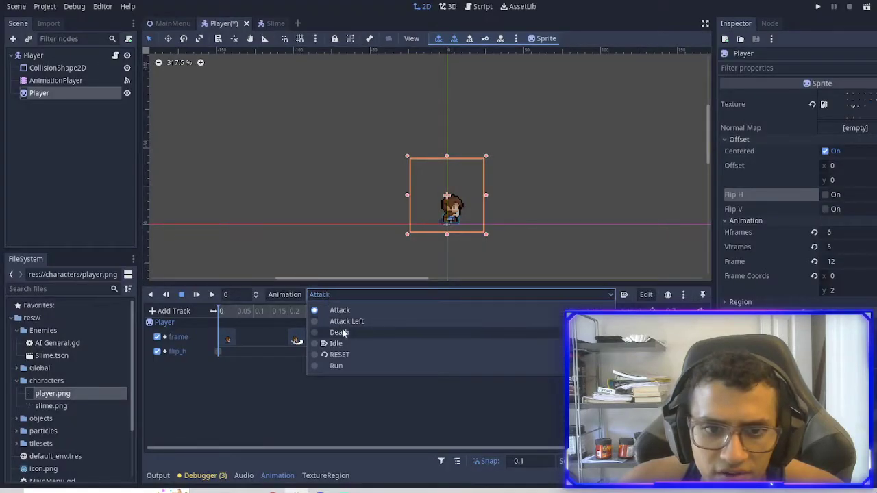
pyautogui.click(336, 365)
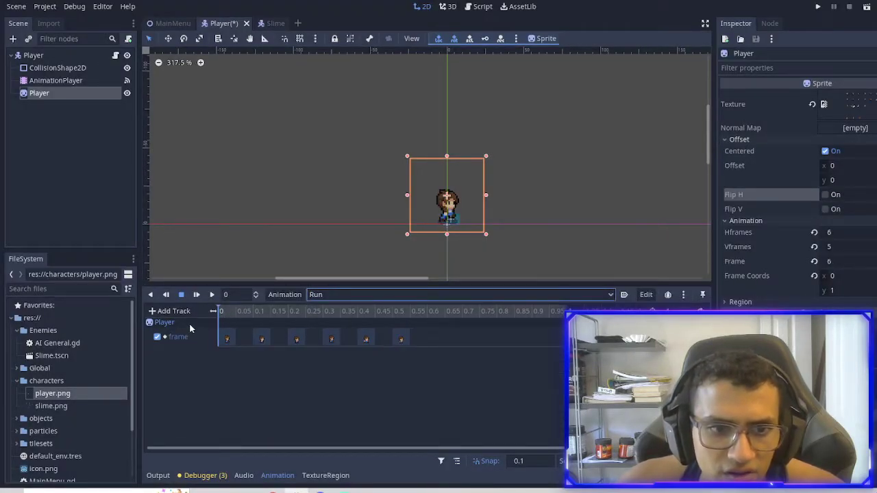
pyautogui.click(812, 195)
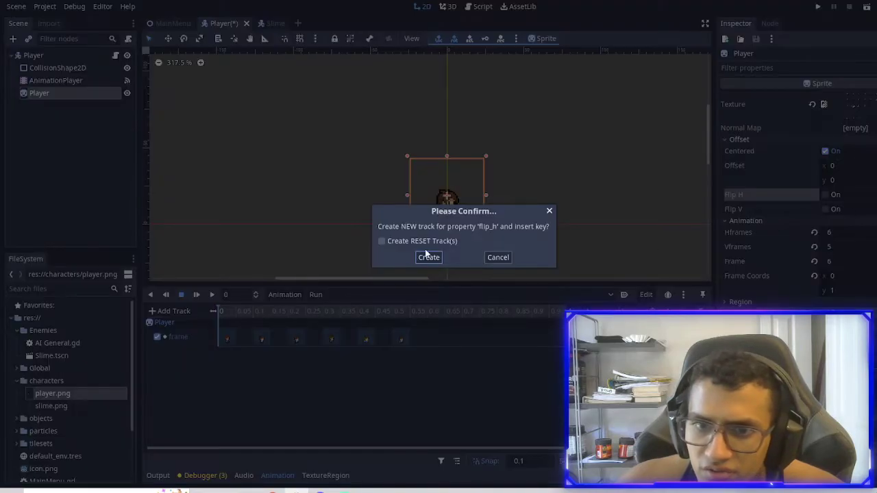
pyautogui.click(429, 255)
# Duplicate the Run animation under the name "Run Left\"
pyautogui.click(277, 294)
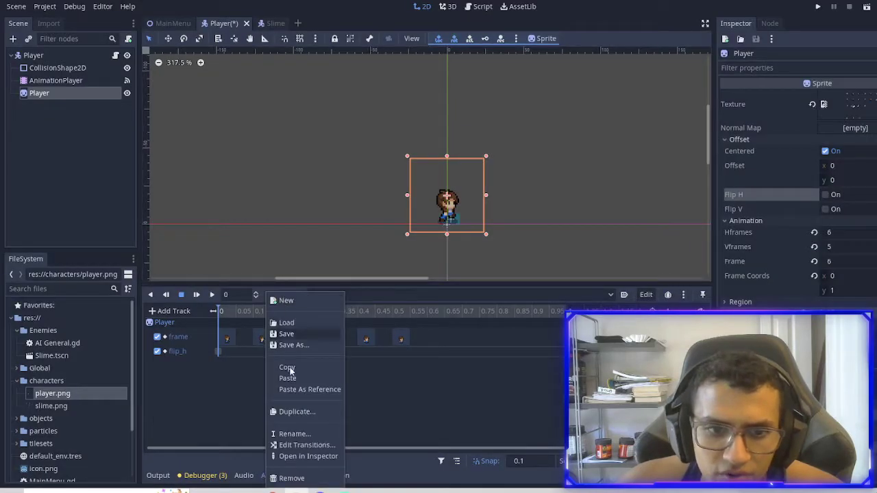
pyautogui.click(294, 412)
pyautogui.press('End')
pyautogui.press('BackSpace')
pyautogui.press('BackSpace')
pyautogui.press('BackSpace')
pyautogui.press('BackSpace')
pyautogui.press('BackSpace')
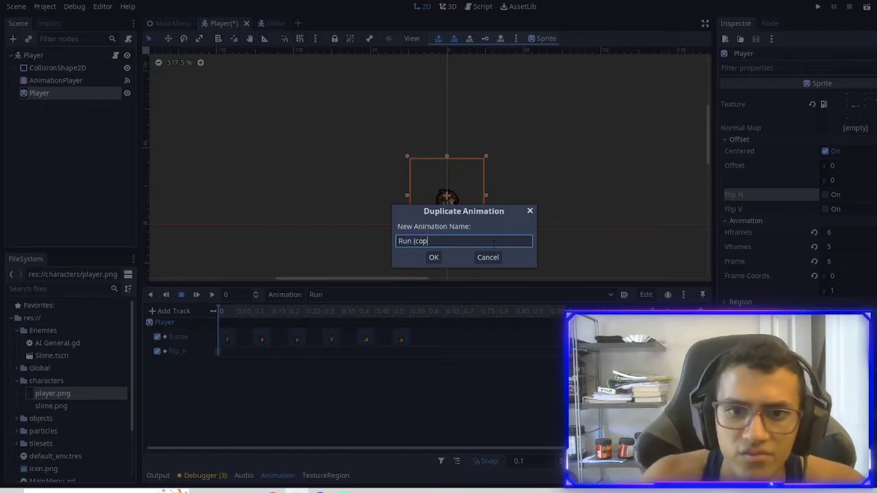
pyautogui.write('Left\\')
pyautogui.press('Return')
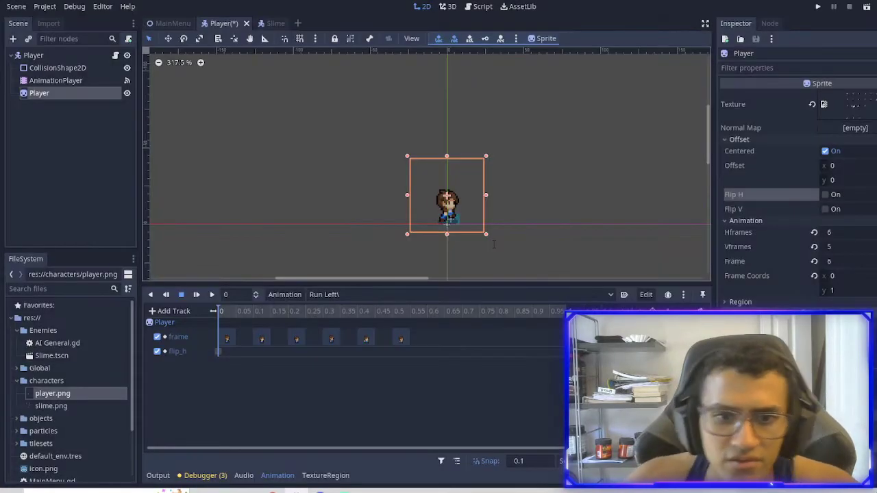
# Rename the duplicated run animation to "Run Left", removing the stray backslash
pyautogui.click(284, 295)
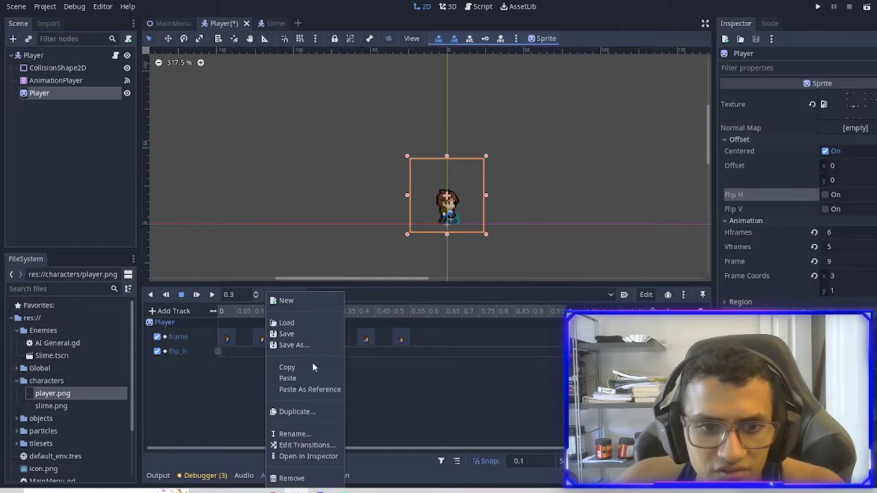
pyautogui.click(296, 434)
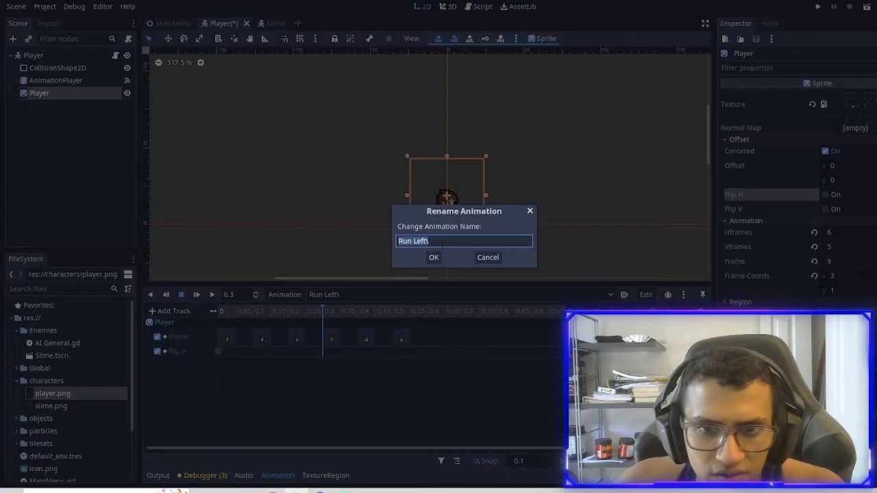
pyautogui.click(441, 245)
pyautogui.press('BackSpace')
pyautogui.click(433, 257)
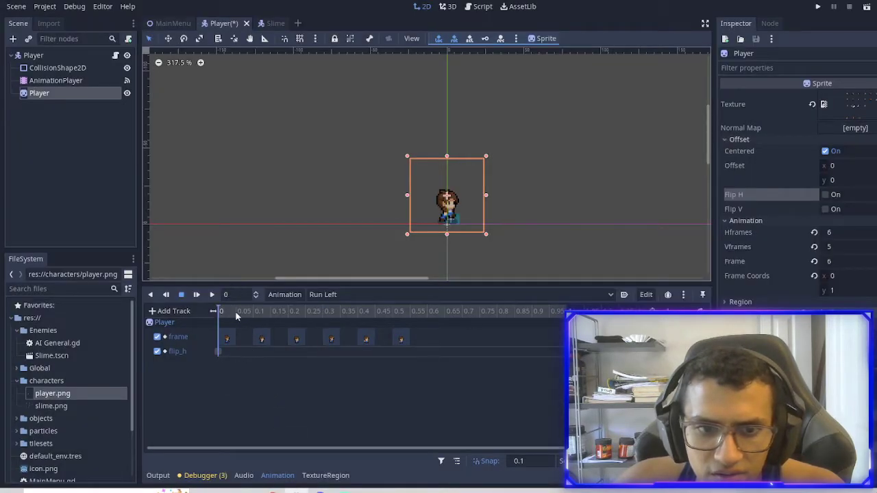
# Switch on the value of the flip_h key at time 0 in Run Left and save the scene
pyautogui.click(331, 296)
pyautogui.click(220, 353)
pyautogui.click(218, 351)
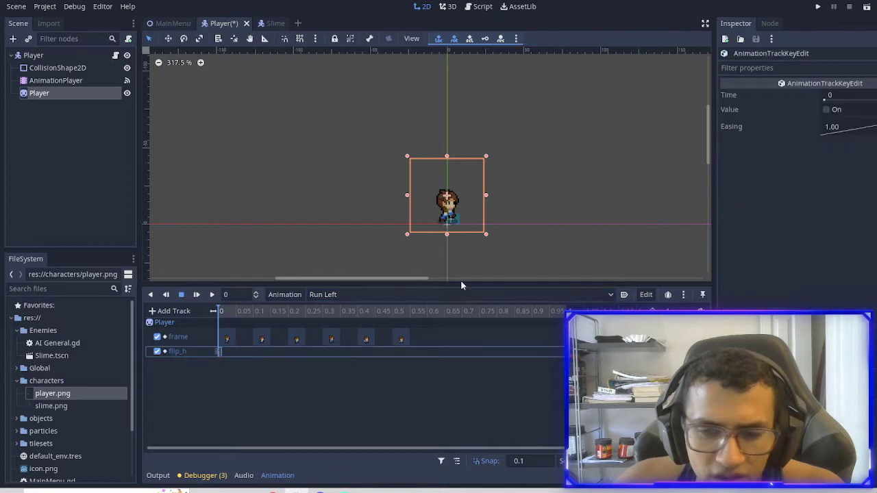
pyautogui.click(825, 110)
pyautogui.click(346, 397)
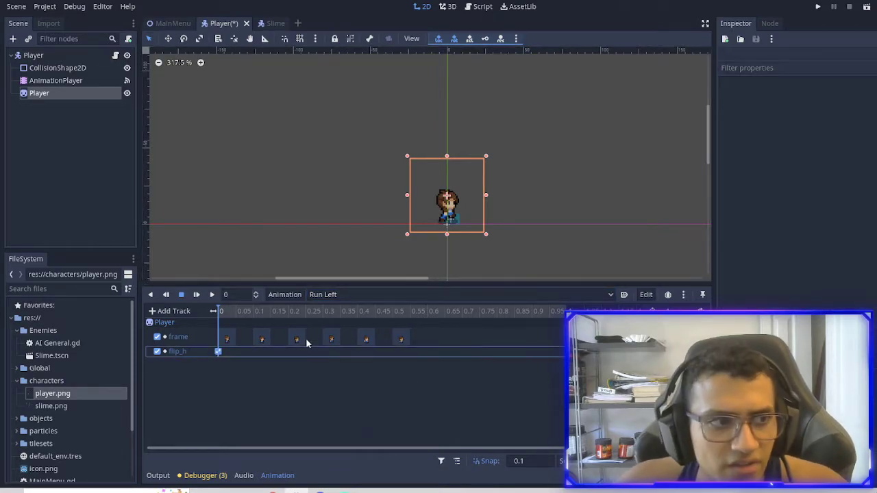
pyautogui.hotkey('ctrl', 's')
# Open the Player node's script, close the find-and-replace bar, and enlarge the code area above the animation timeline
pyautogui.click(334, 296)
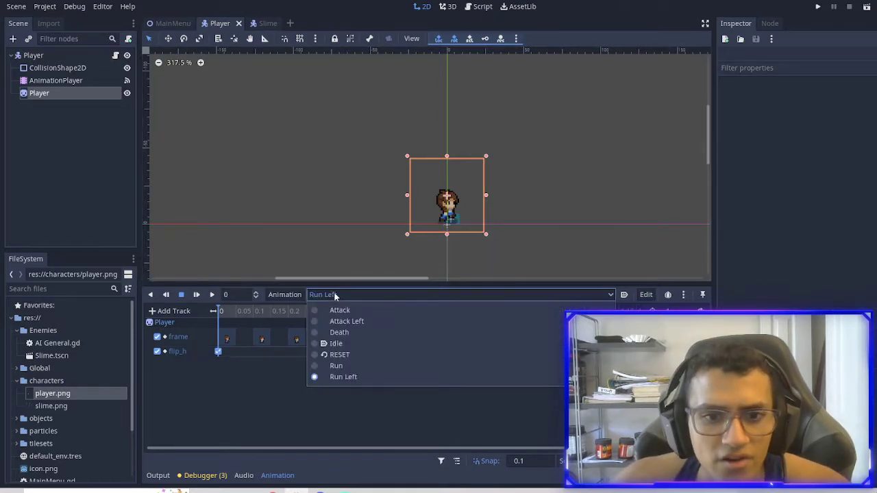
pyautogui.click(117, 57)
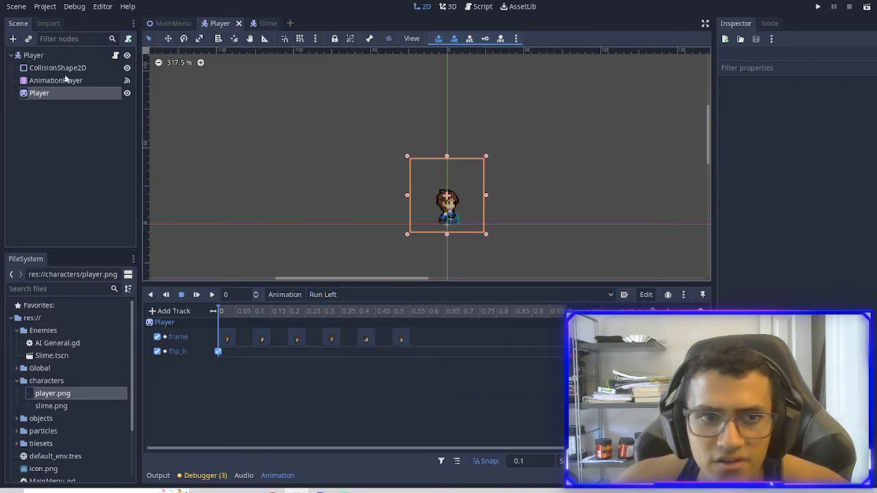
pyautogui.click(115, 56)
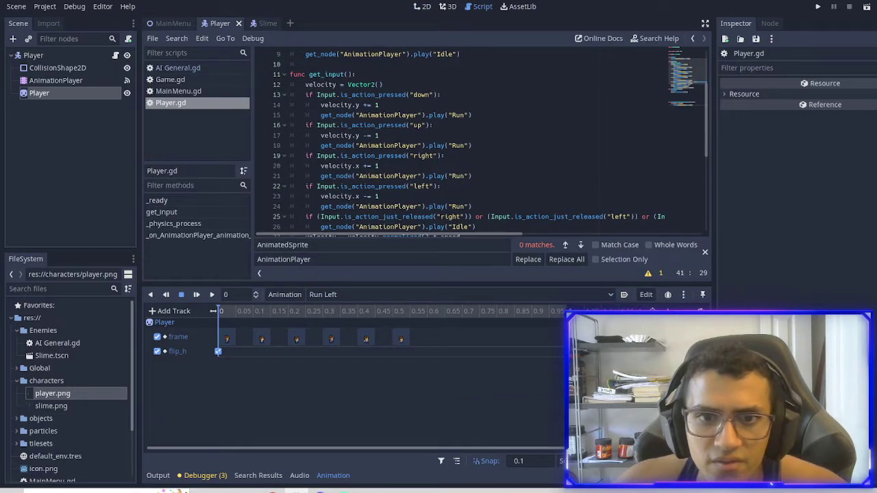
pyautogui.click(421, 155)
pyautogui.doubleClick(458, 146)
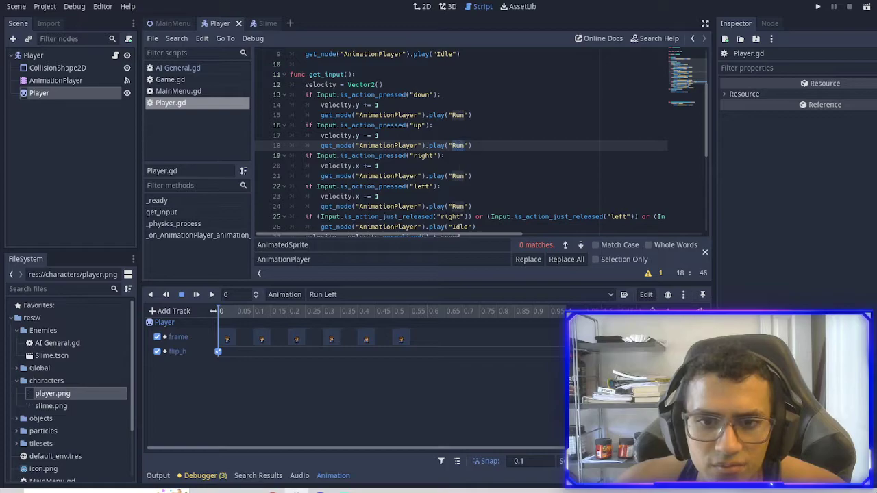
pyautogui.doubleClick(458, 176)
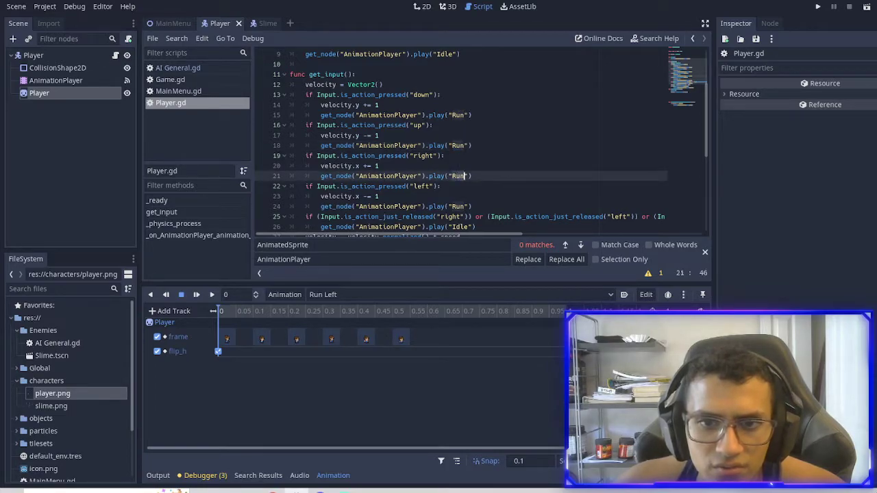
pyautogui.click(705, 253)
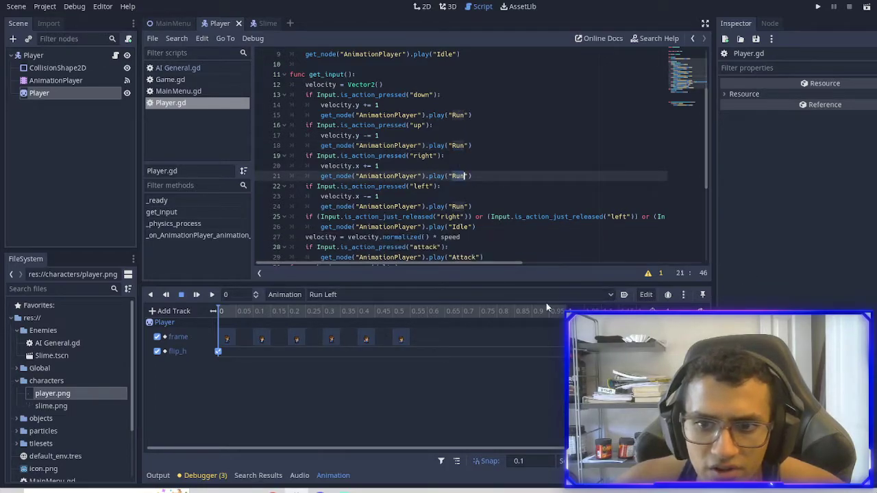
pyautogui.moveTo(548, 286); pyautogui.dragTo(546, 360)
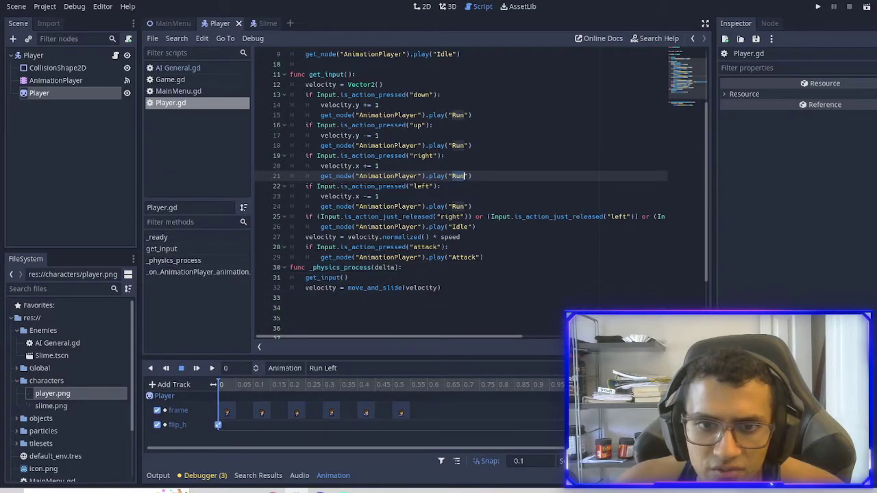
# Change the animation played for the "left" input in get_input to "Run Left"
pyautogui.press('Down')
pyautogui.press('Down')
pyautogui.press('Down')
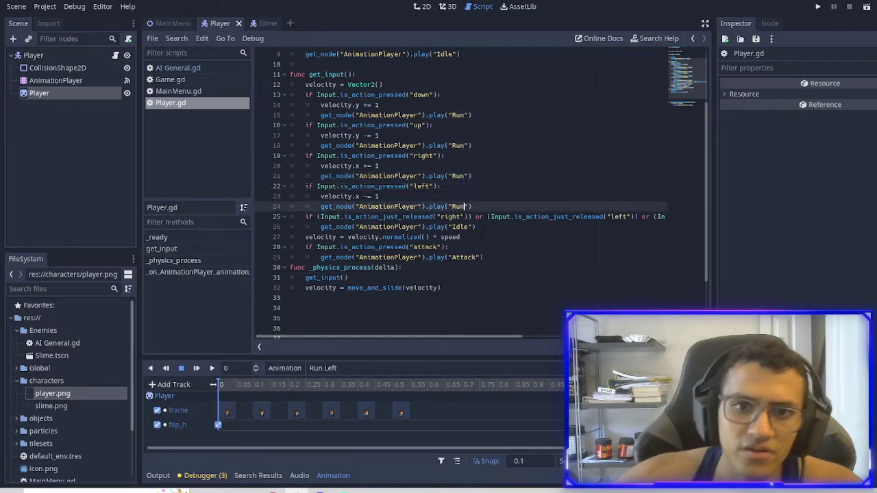
pyautogui.write('Left')
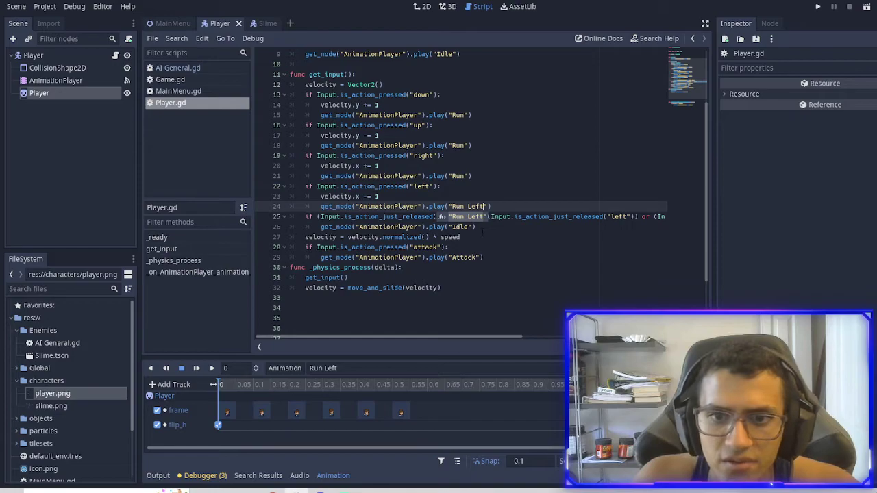
pyautogui.press('Up')
pyautogui.press('Up')
pyautogui.press('Up')
pyautogui.press('Right')
pyautogui.press('Right')
pyautogui.press('Right')
pyautogui.press('Right')
pyautogui.press('Right')
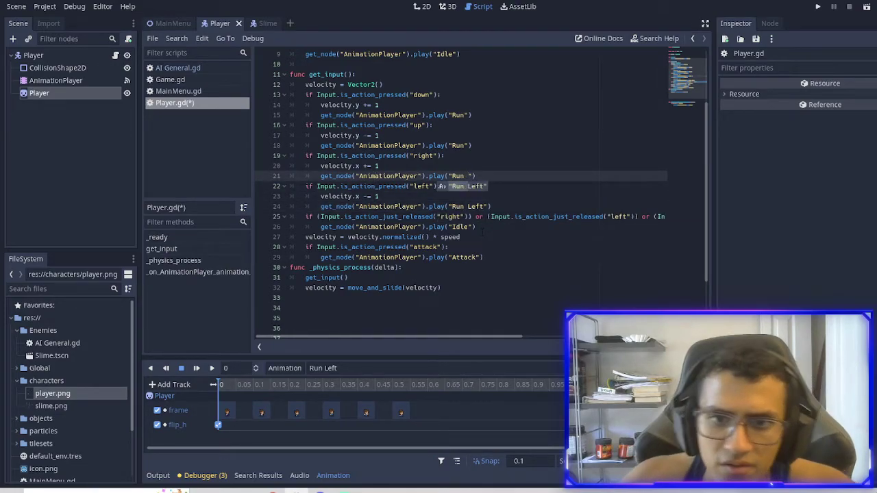
pyautogui.hotkey('ctrl', 'z')
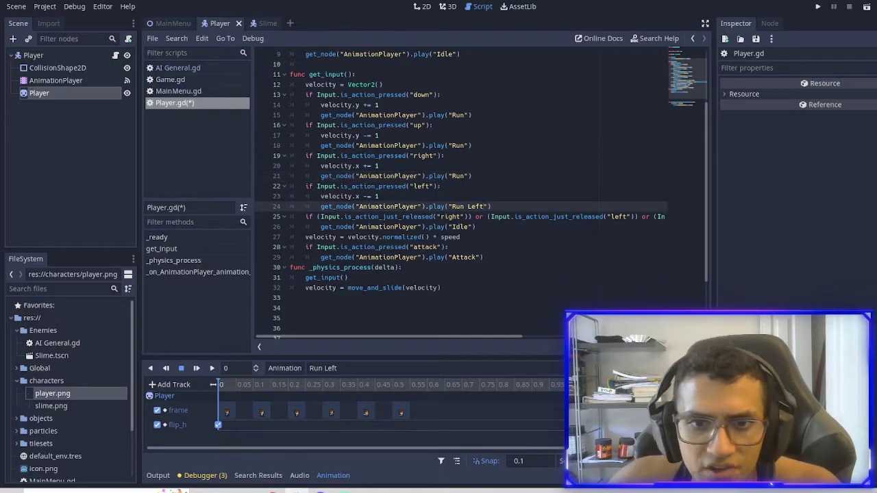
pyautogui.click(423, 185)
pyautogui.click(484, 257)
pyautogui.click(420, 246)
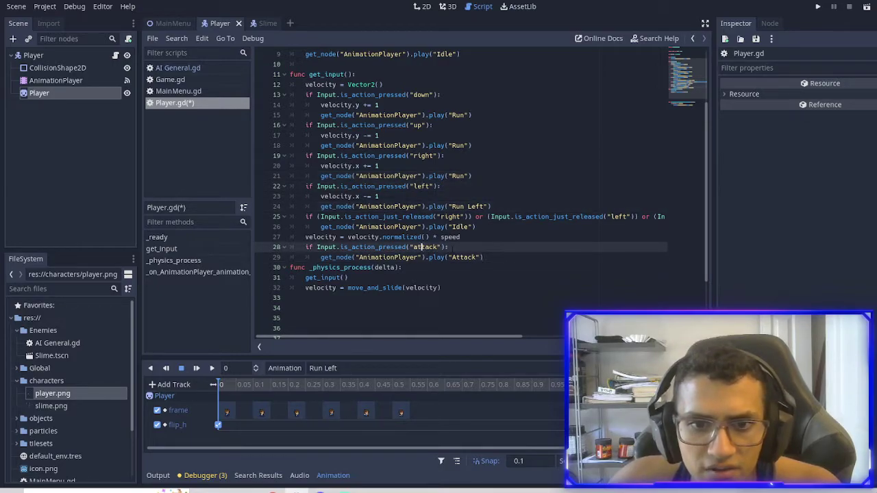
pyautogui.click(418, 257)
pyautogui.press('End')
pyautogui.press('Return')
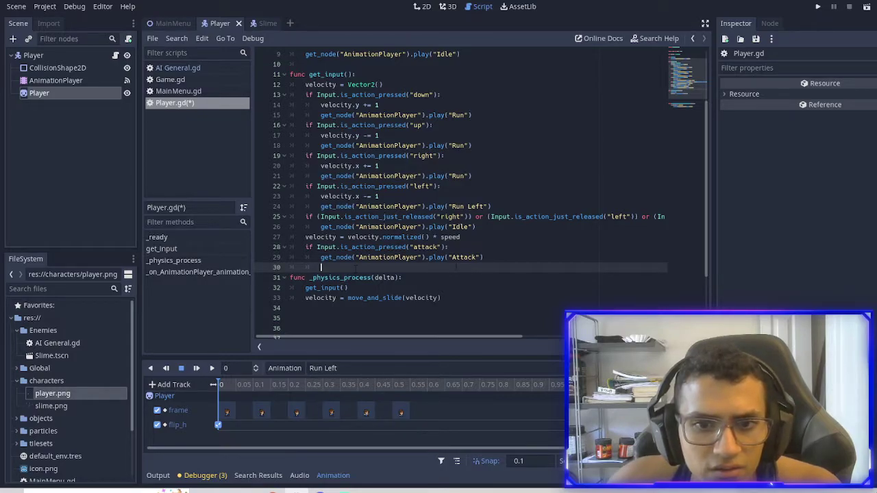
pyautogui.press('BackSpace')
pyautogui.press('BackSpace')
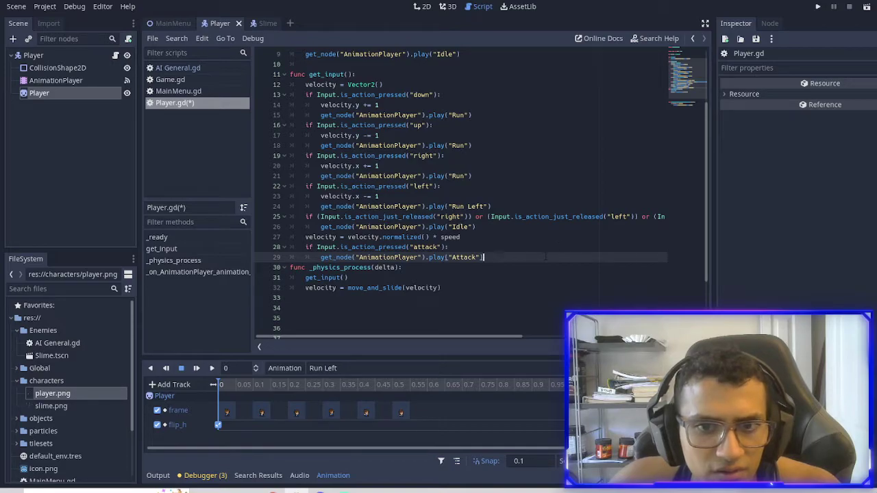
pyautogui.press('Up')
pyautogui.press('Up')
pyautogui.press('Up')
pyautogui.press('Up')
pyautogui.press('Up')
pyautogui.press('Up')
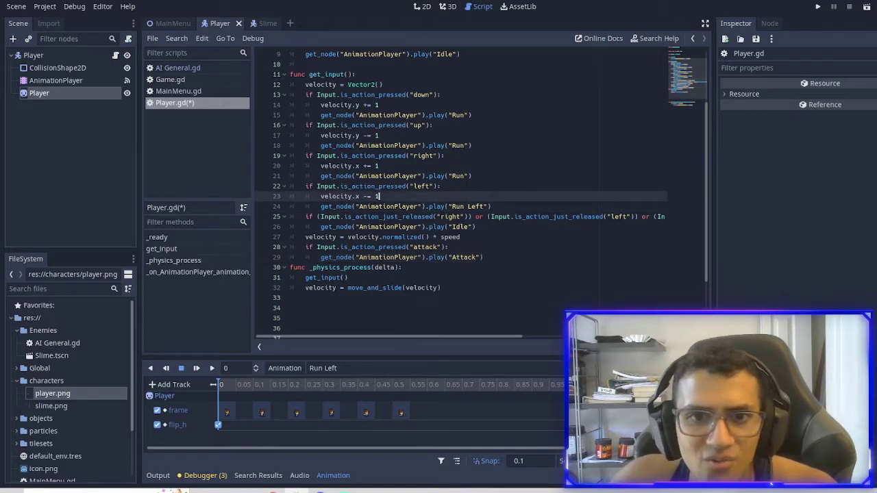
pyautogui.click(433, 187)
pyautogui.press('Down')
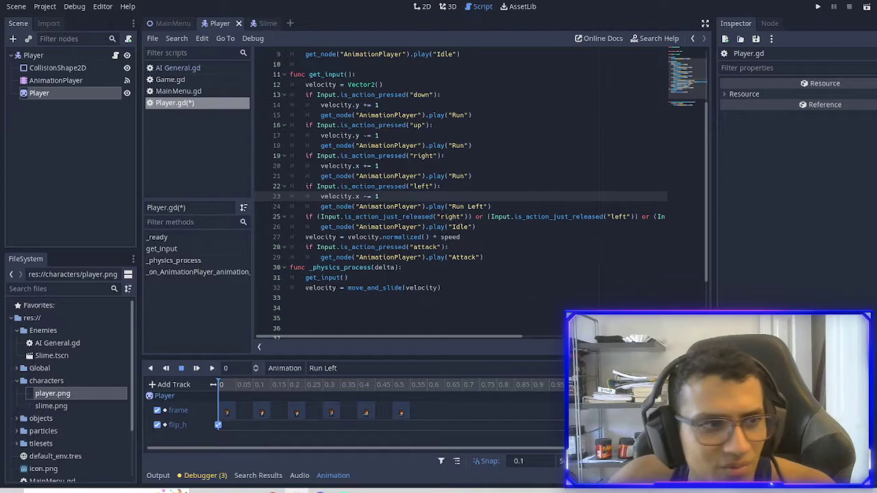
pyautogui.click(56, 80)
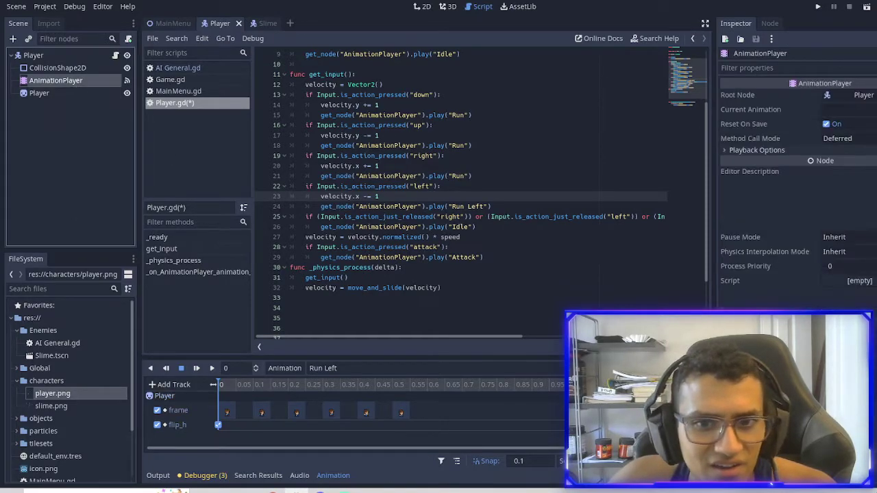
# In get_input's "left" branch, restore the played animation to "Run" and add the line get_node("Player").flip_h = true below it
pyautogui.doubleClick(479, 206)
pyautogui.press('BackSpace')
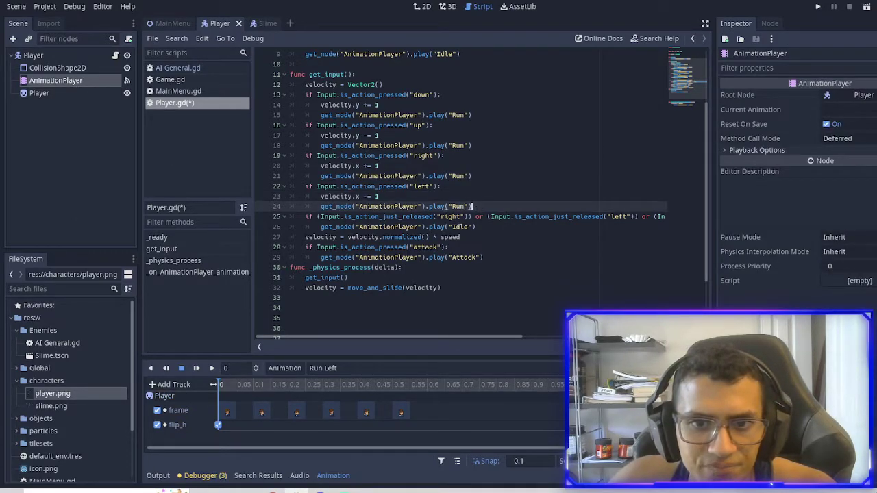
pyautogui.press('Return')
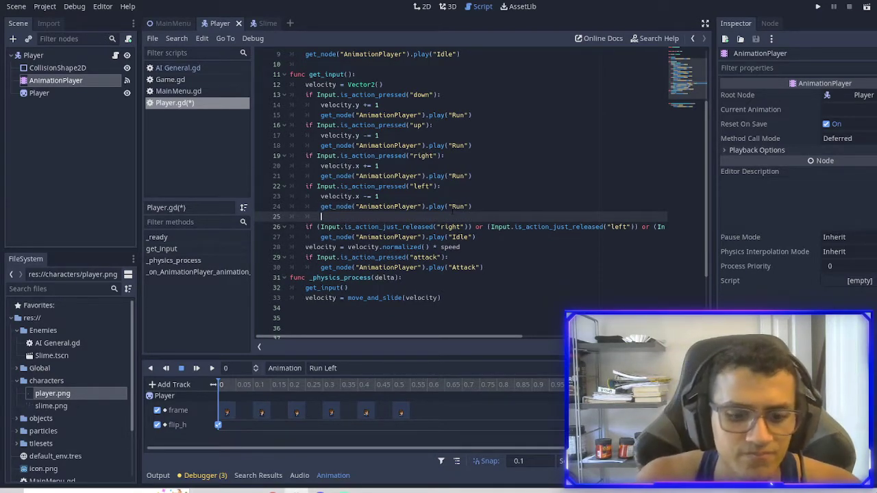
pyautogui.write('get_')
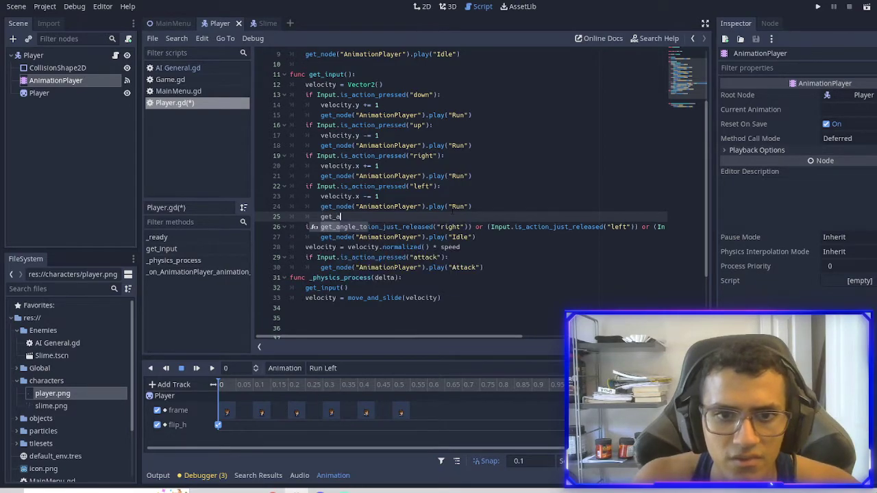
pyautogui.write('node(')
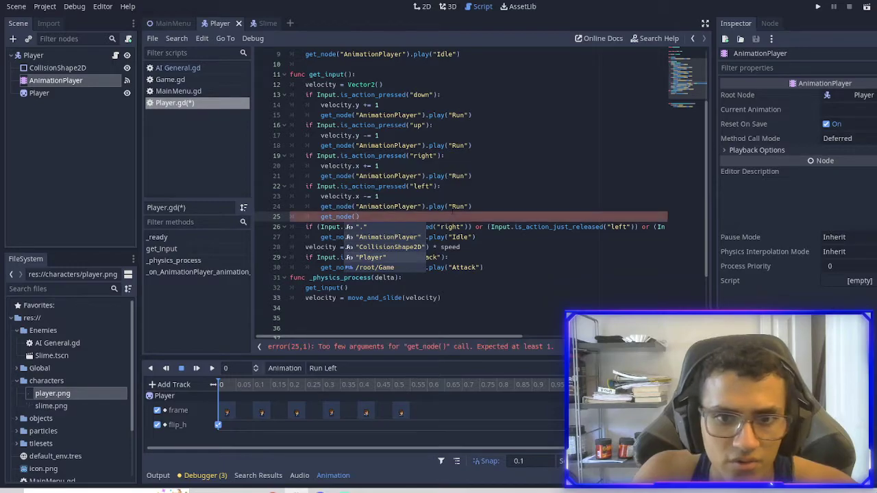
pyautogui.press('Return')
pyautogui.press('Right')
pyautogui.write('.fl')
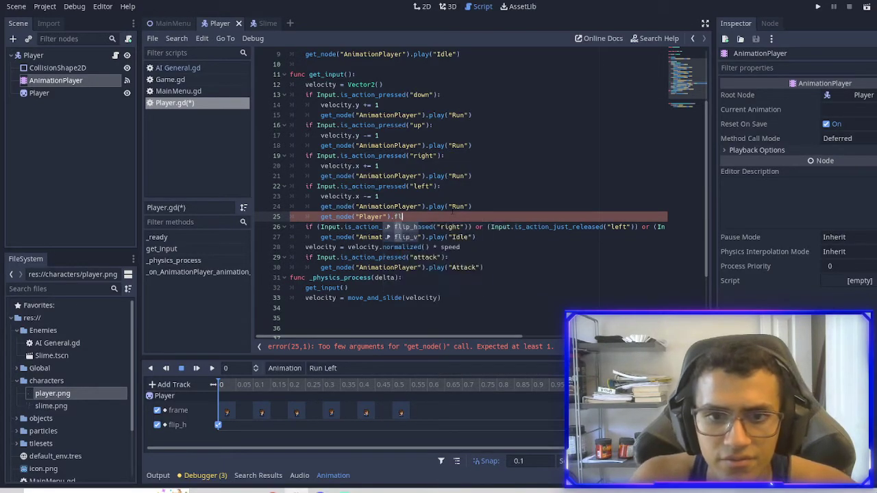
pyautogui.press('Return')
pyautogui.write('= true')
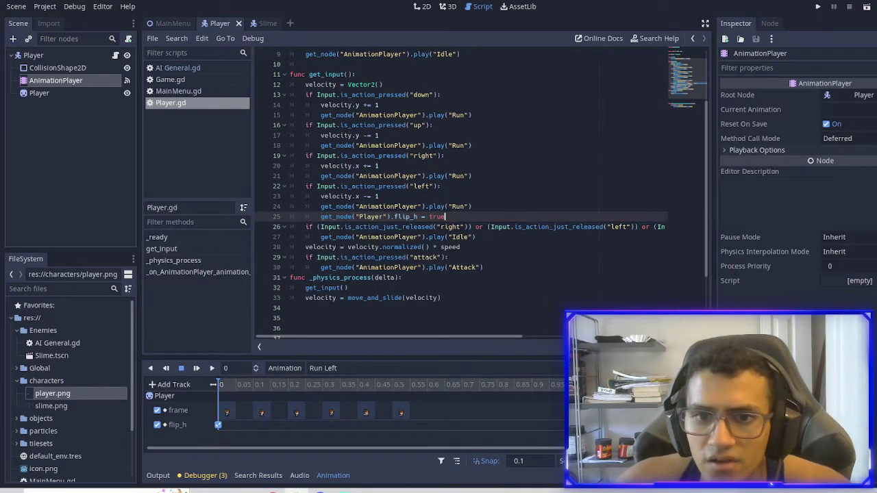
# Run the game, and with it still running, remove the flip_h track from the AnimationPlayer's Attack animation
pyautogui.press('F5')
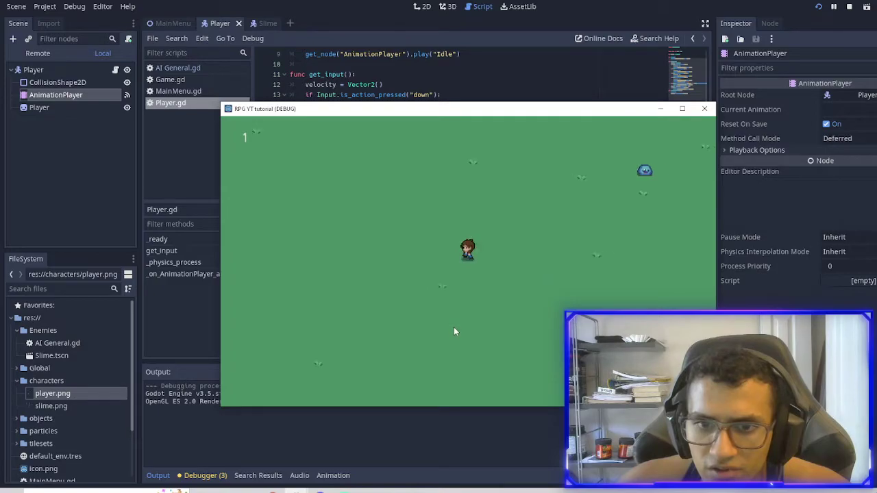
pyautogui.click(289, 443)
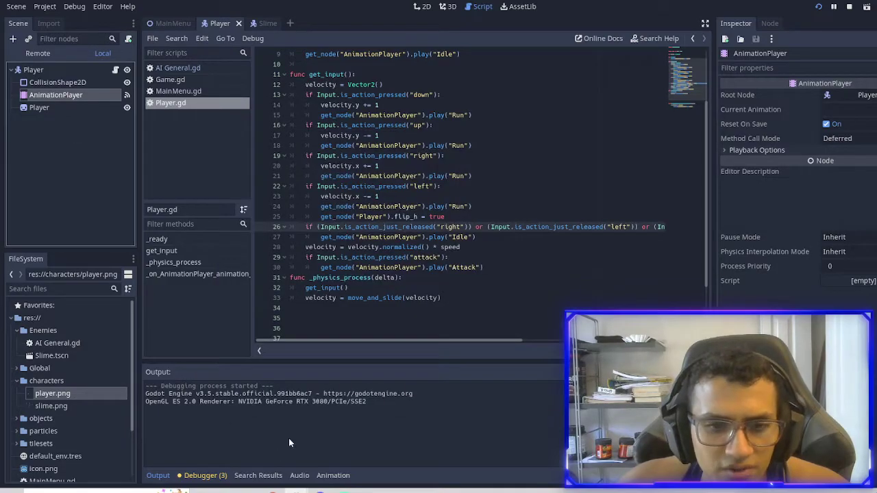
pyautogui.click(47, 95)
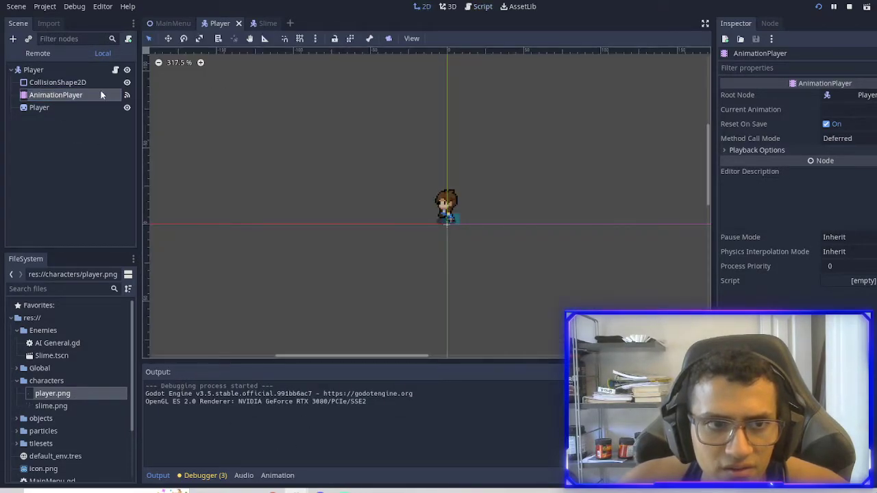
pyautogui.click(79, 143)
pyautogui.click(48, 107)
pyautogui.click(57, 95)
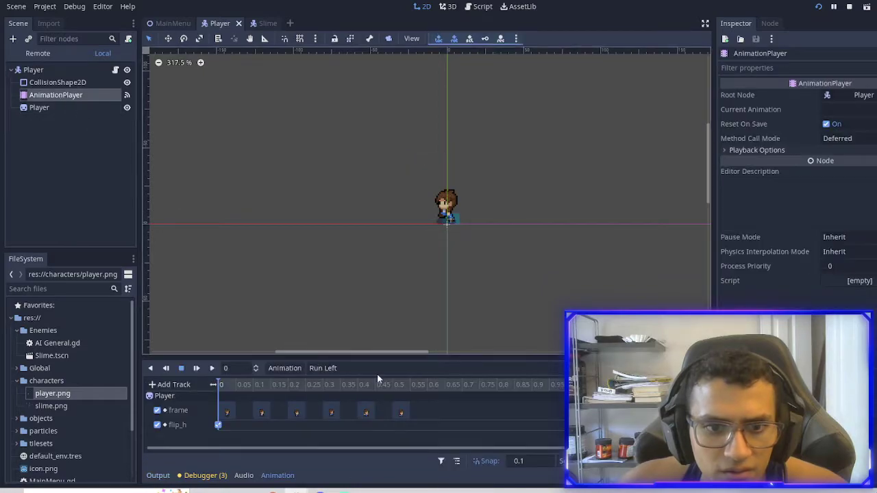
pyautogui.click(342, 369)
pyautogui.click(339, 383)
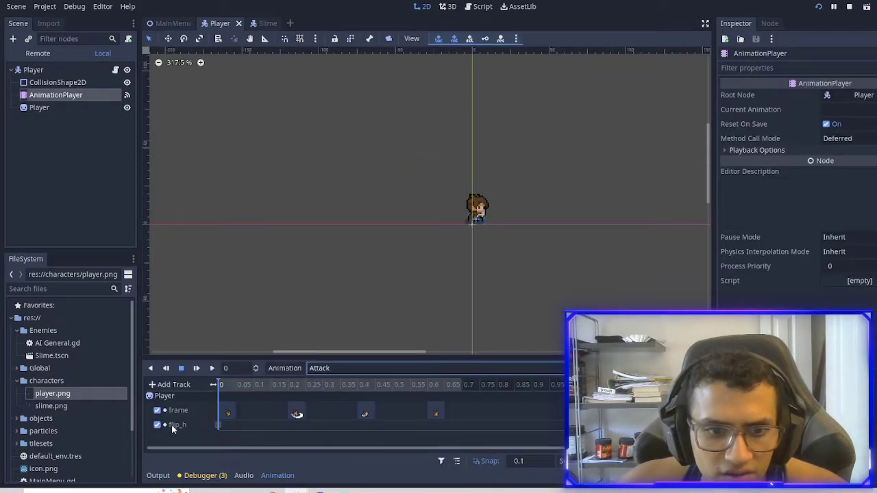
pyautogui.click(698, 425)
# Test the game again by moving the player in all directions and attacking to check how the sprite faces
pyautogui.press('F5')
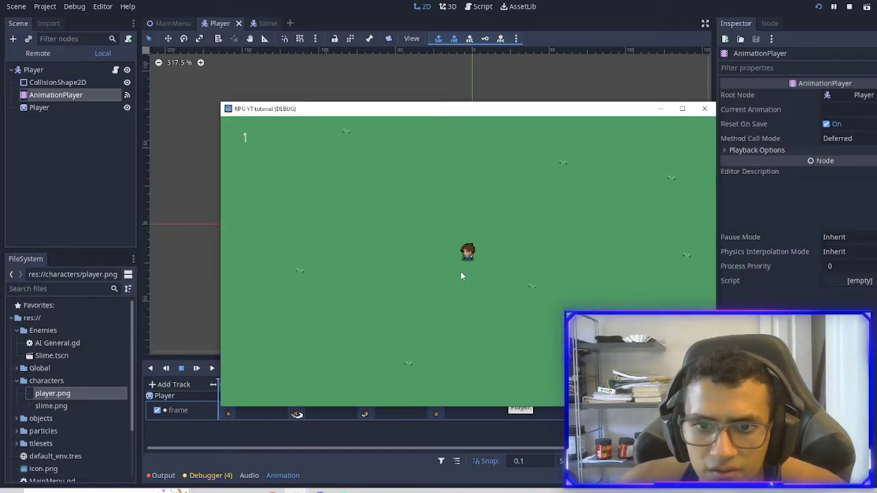
pyautogui.press('Right')
pyautogui.press('space')
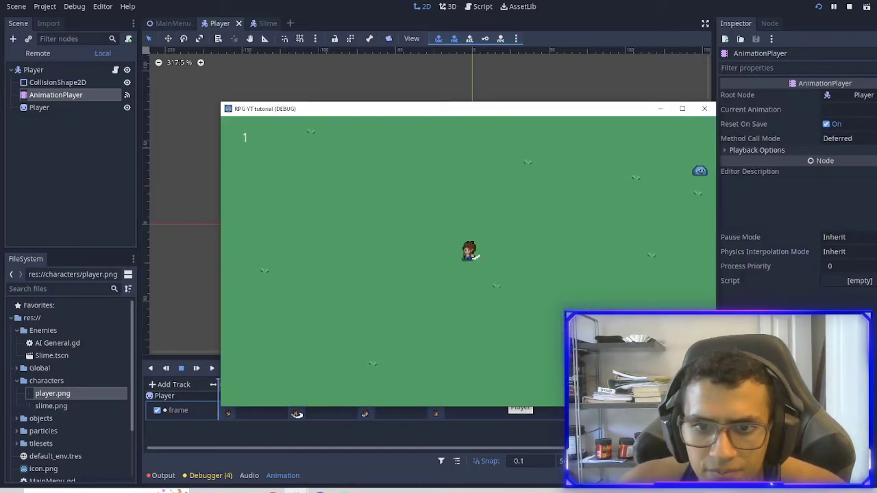
pyautogui.press('Up')
pyautogui.press('Right')
pyautogui.press('Left')
pyautogui.press('Down')
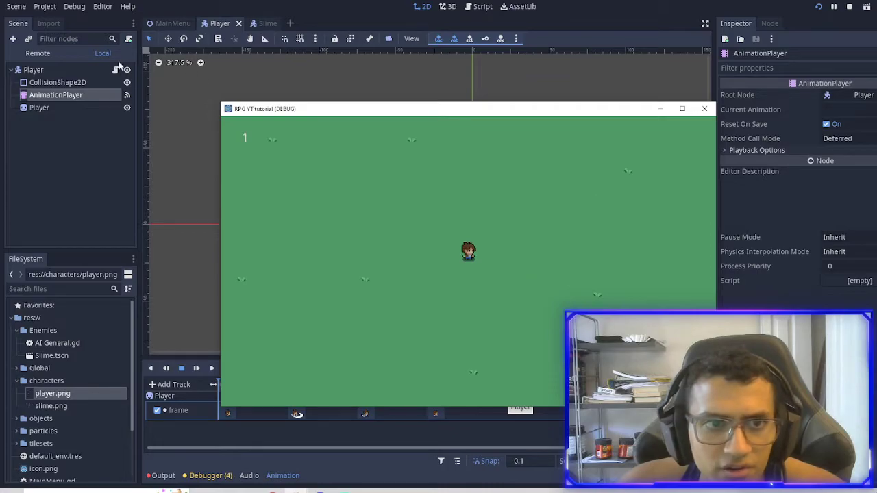
# Return to the Player node's script and review the AnimationPlayer's list of animations alongside the flip_h and attack code
pyautogui.click(115, 69)
pyautogui.click(456, 166)
pyautogui.click(445, 227)
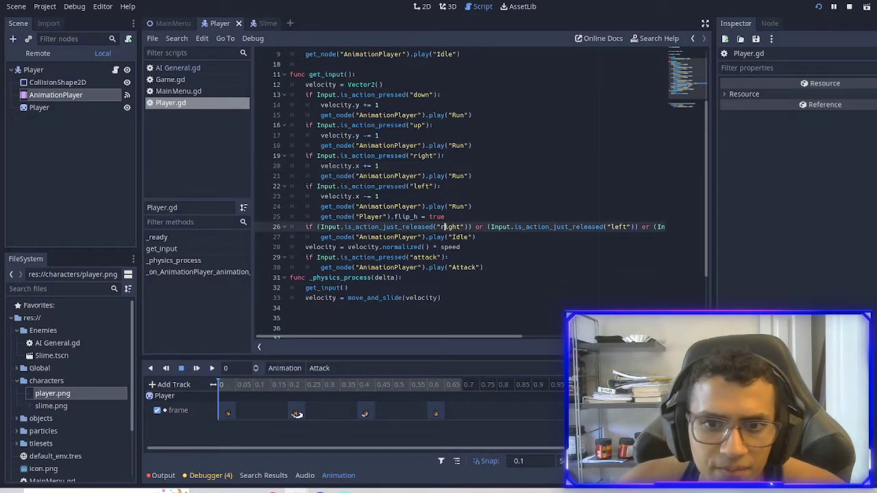
pyautogui.click(445, 217)
pyautogui.click(55, 95)
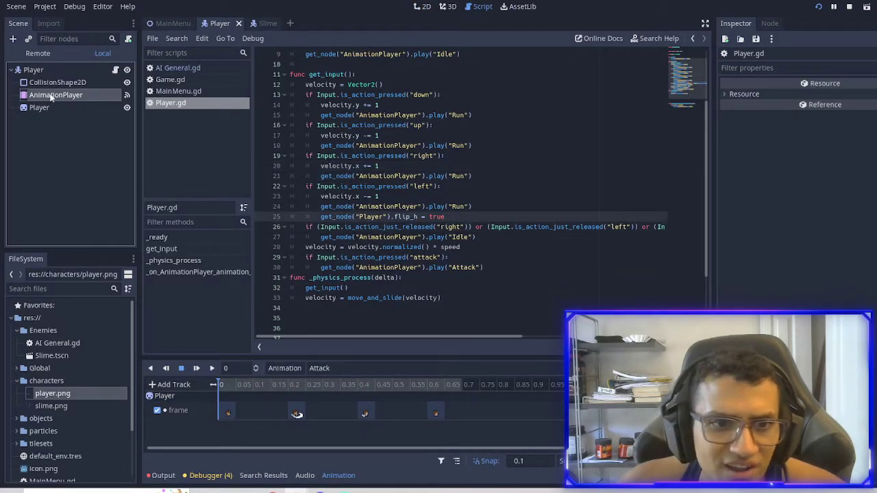
pyautogui.click(358, 368)
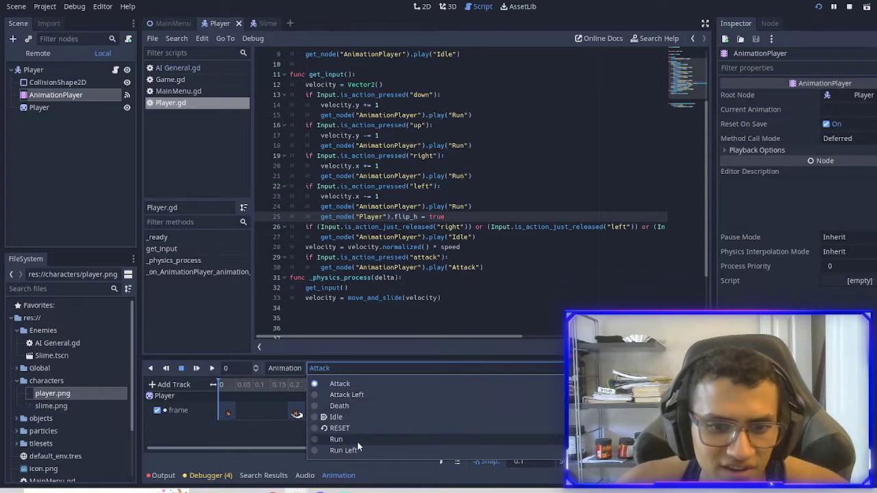
pyautogui.click(482, 296)
pyautogui.click(464, 267)
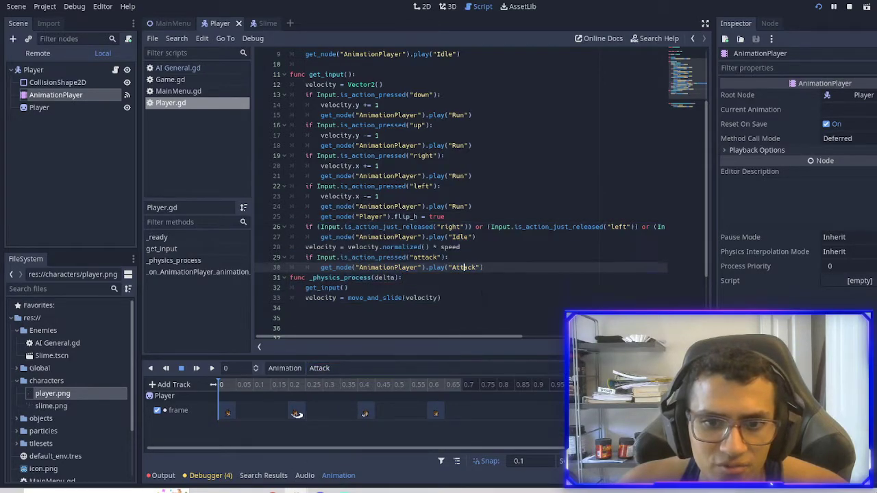
# Copy the flip_h line into the "right" branch below velocity.x += 1 and set it to false there
pyautogui.moveTo(446, 206); pyautogui.dragTo(446, 216)
pyautogui.hotkey('ctrl', 'c')
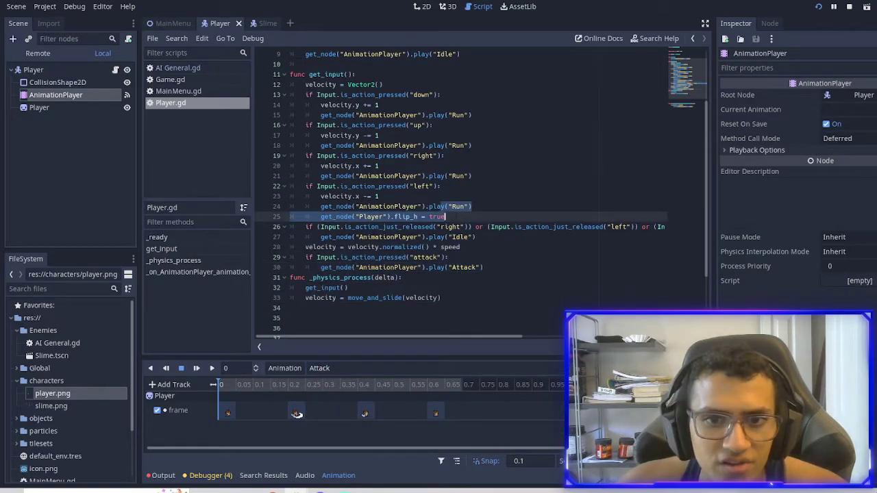
pyautogui.click(445, 216)
pyautogui.click(367, 185)
pyautogui.moveTo(314, 185); pyautogui.dragTo(440, 186)
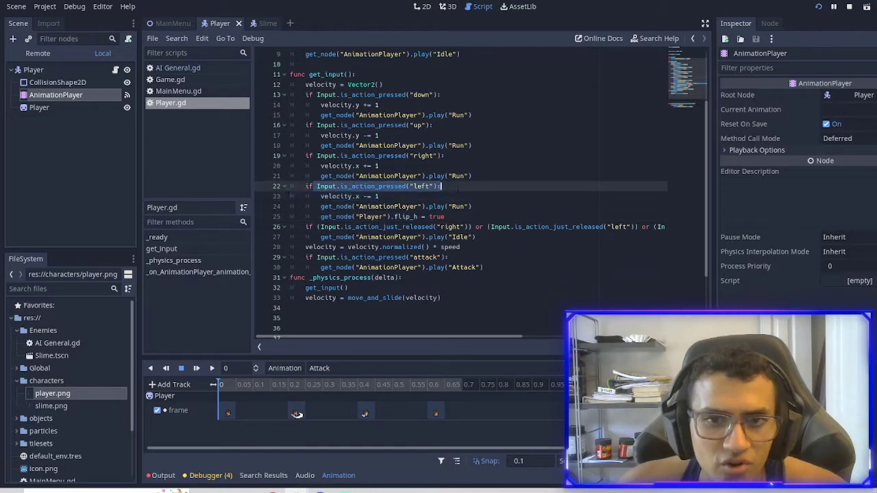
pyautogui.moveTo(445, 216); pyautogui.dragTo(375, 217)
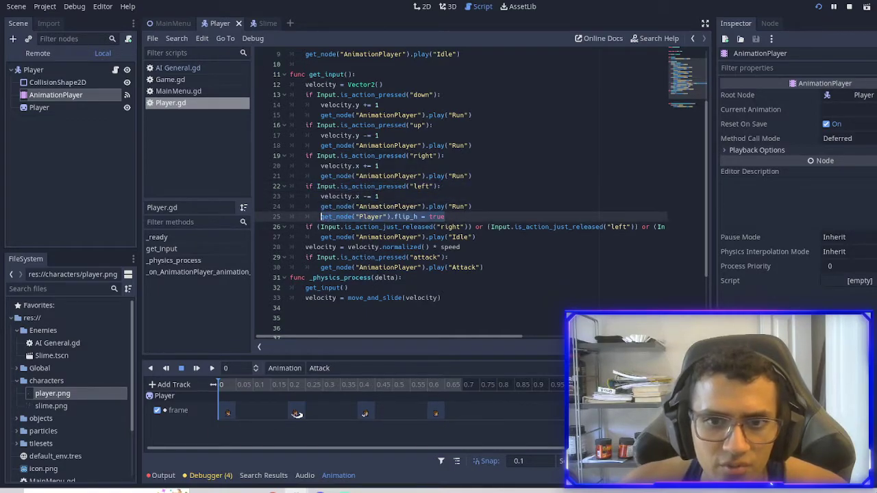
pyautogui.click(411, 166)
pyautogui.press('Return')
pyautogui.hotkey('ctrl', 'v')
pyautogui.press('BackSpace')
pyautogui.press('BackSpace')
pyautogui.press('BackSpace')
pyautogui.press('BackSpace')
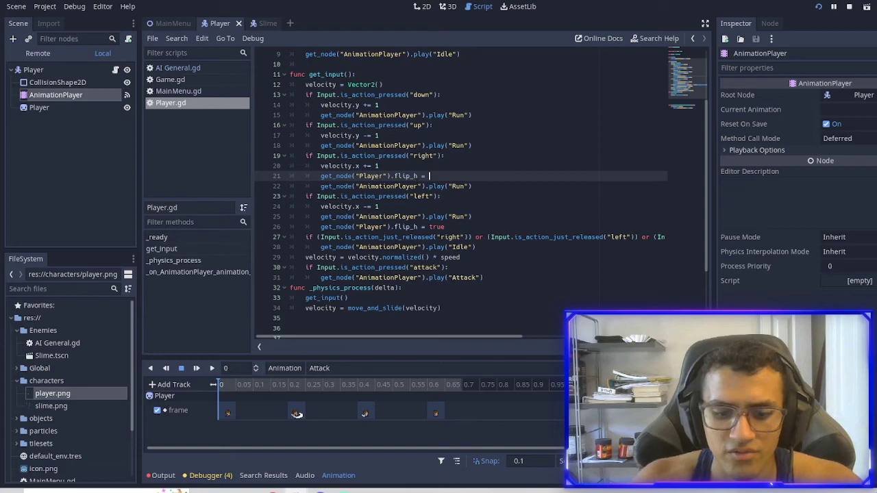
pyautogui.write('false')
# Run the game, test walking and attacking while facing right and left, and close the game window
pyautogui.press('F5')
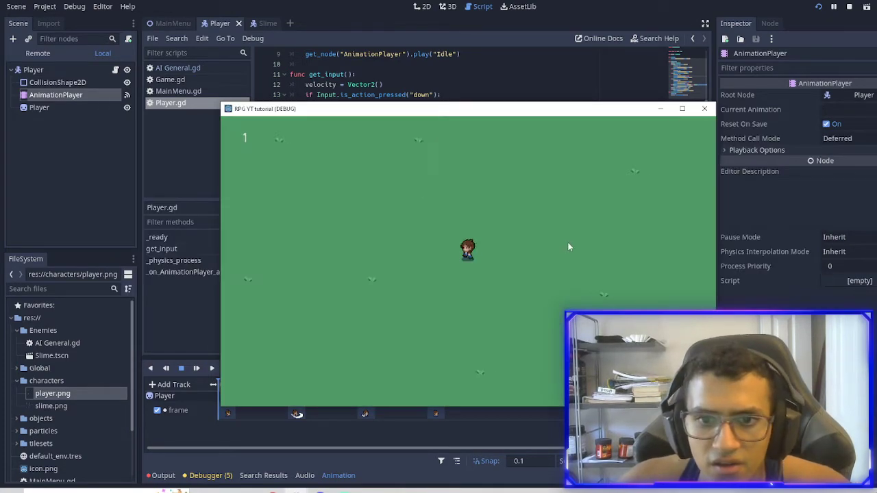
pyautogui.press('w')
pyautogui.press('d')
pyautogui.press('a')
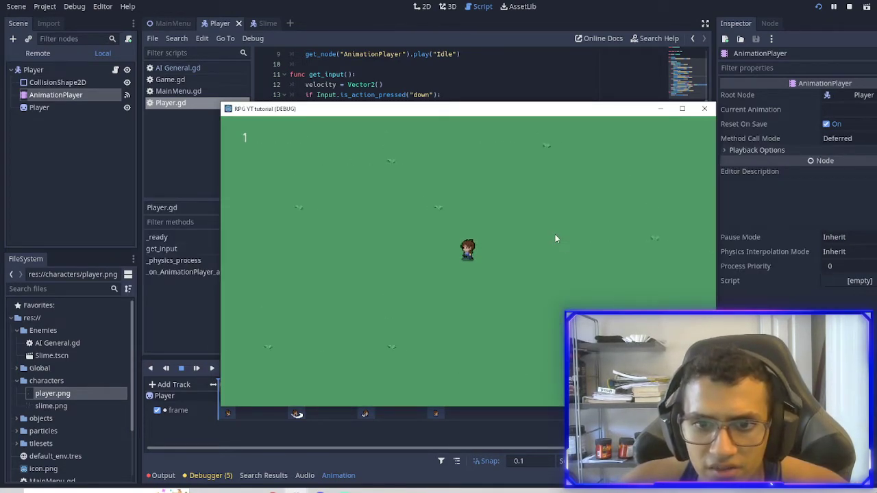
pyautogui.press('d')
pyautogui.press('Right')
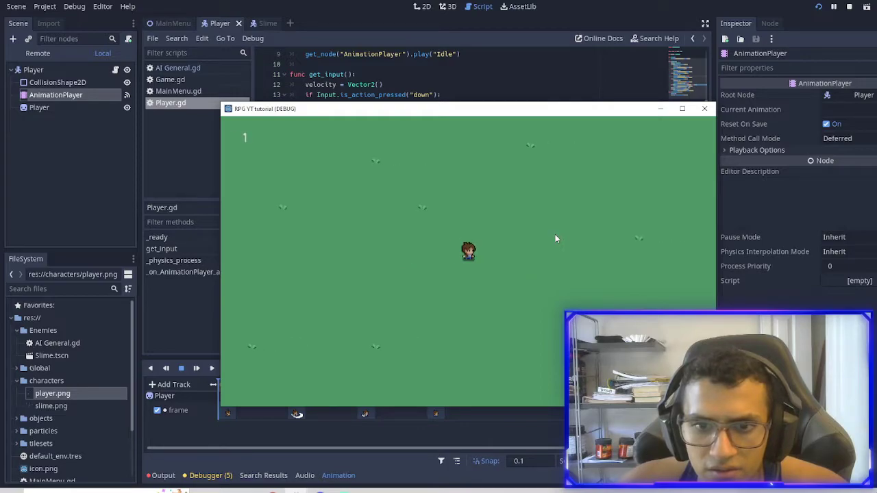
pyautogui.press('Right')
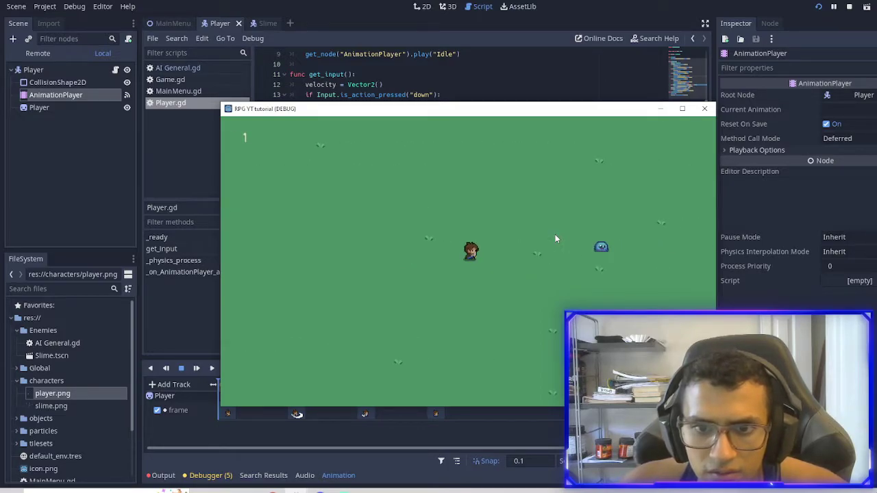
pyautogui.press('Down')
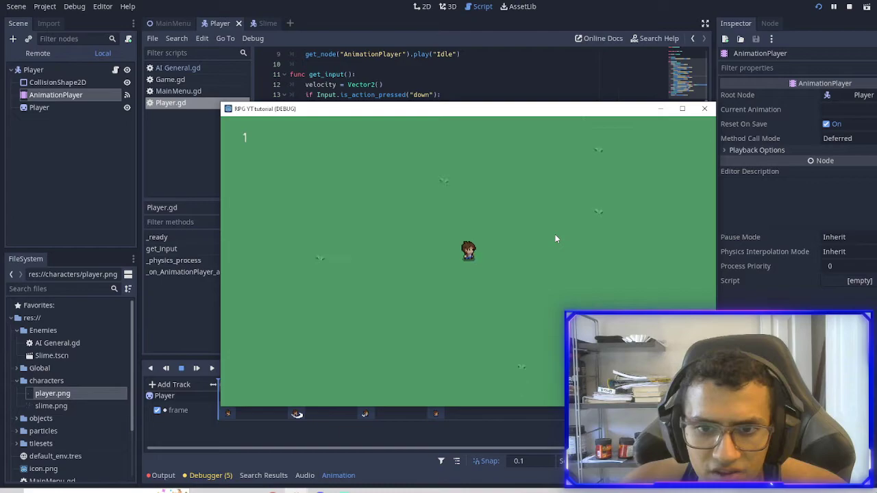
pyautogui.press('Left')
pyautogui.press('space')
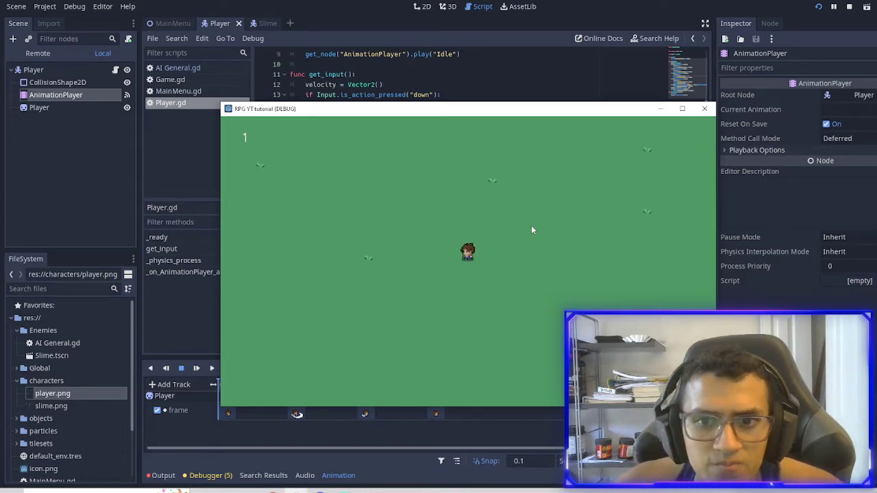
pyautogui.press('Up')
pyautogui.press('space')
pyautogui.press('Up')
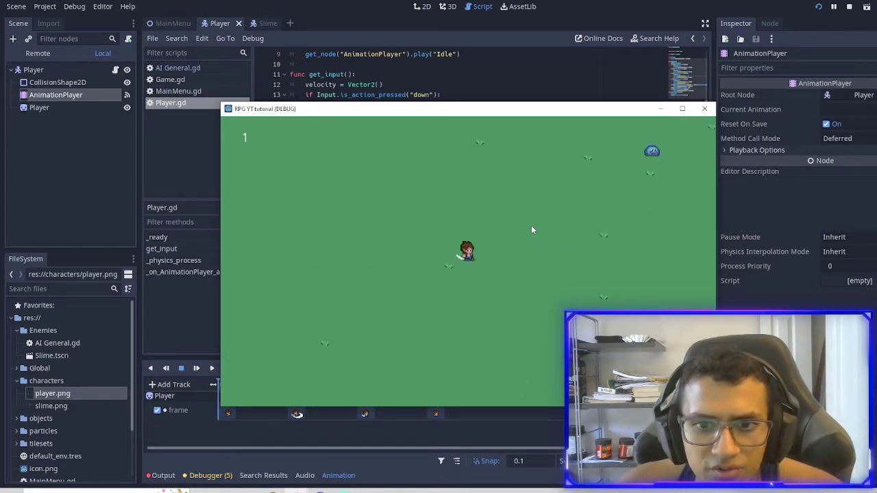
pyautogui.press('Left')
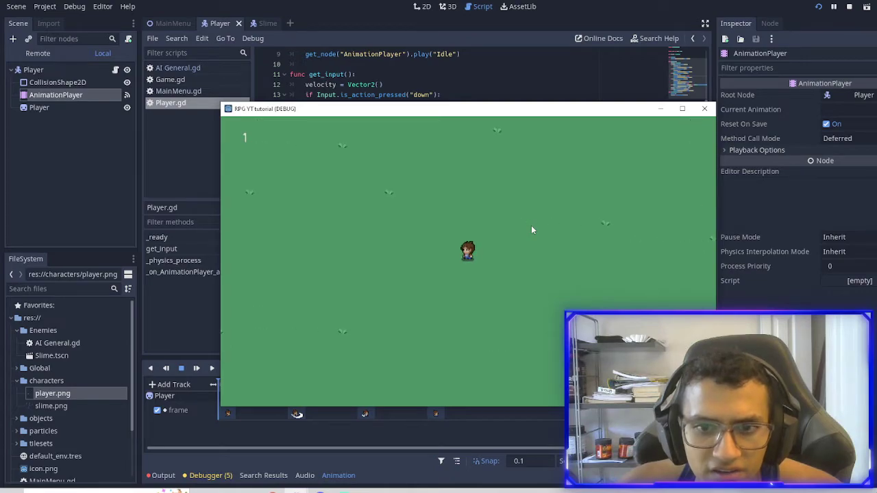
pyautogui.press('Down')
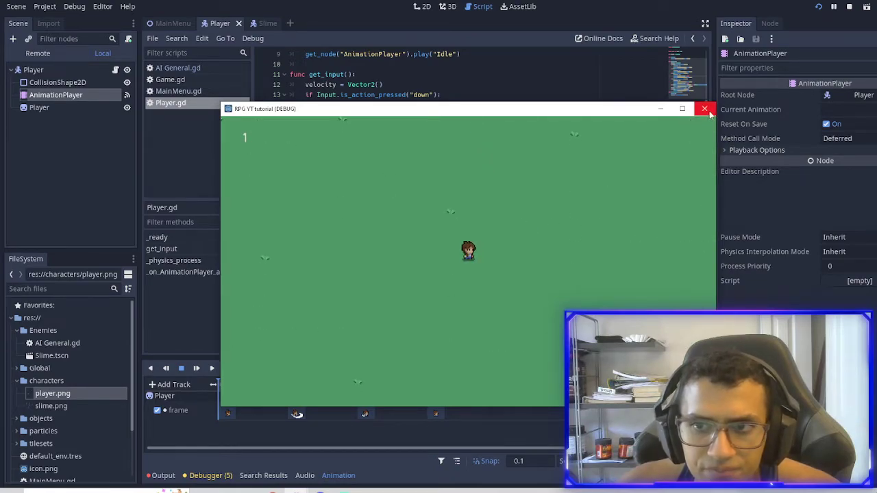
pyautogui.click(704, 109)
# Show the Run animation in the timeline, relaunch the game and test moving the player up and left
pyautogui.click(316, 368)
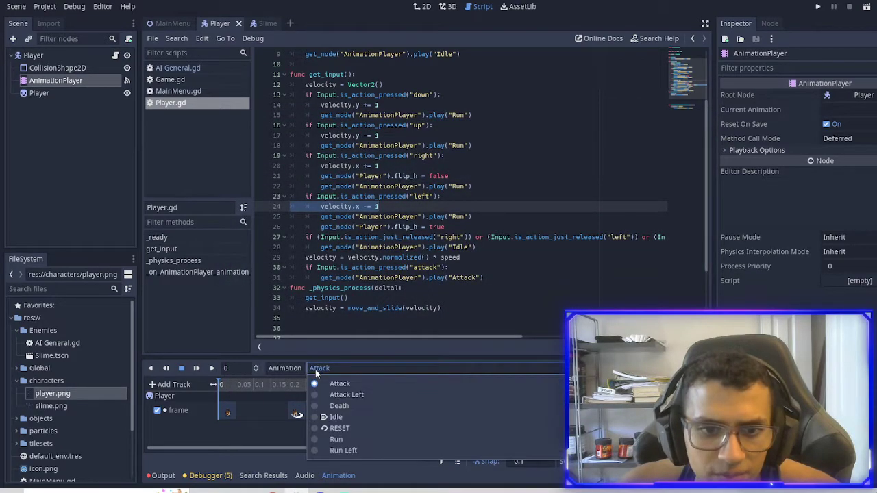
pyautogui.click(336, 439)
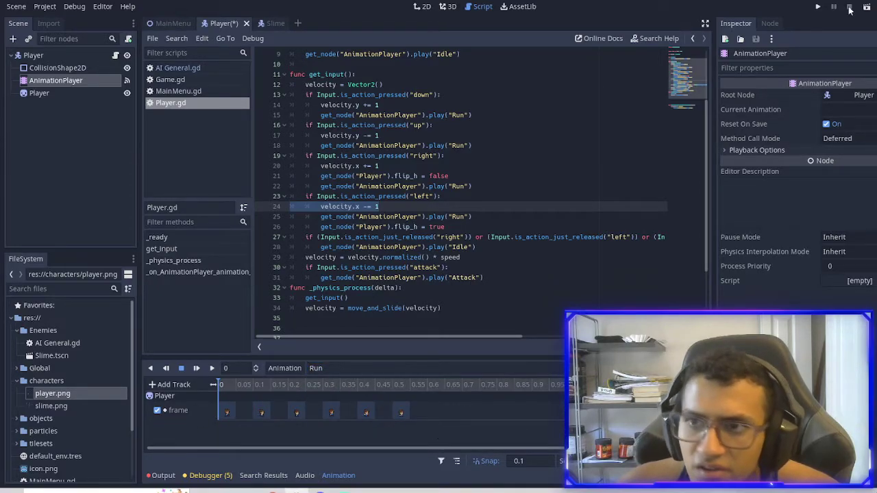
pyautogui.click(817, 6)
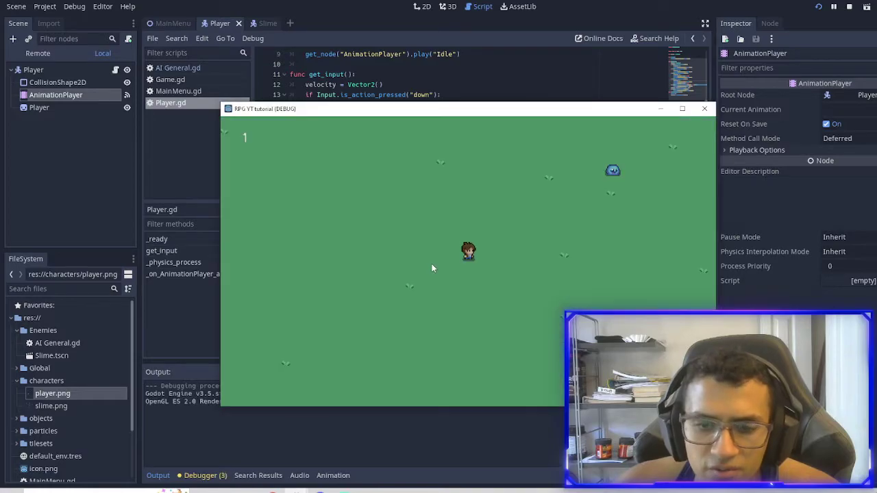
pyautogui.press('w')
pyautogui.press('a')
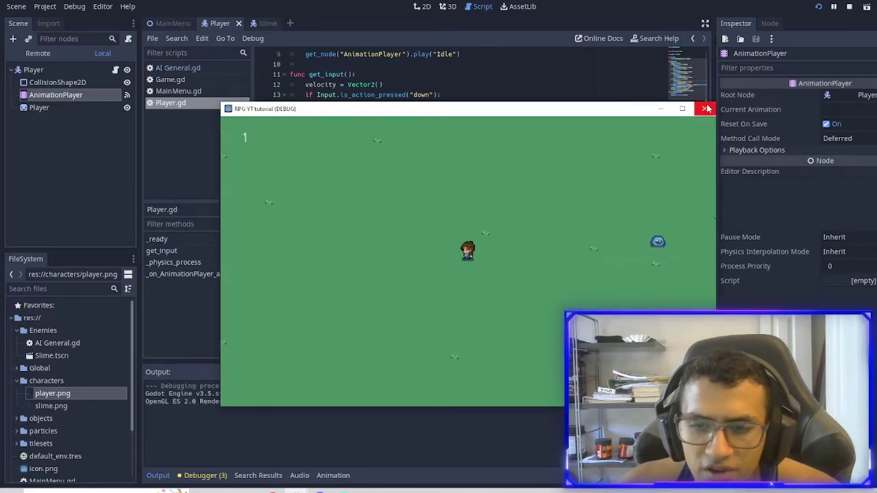
# Close the running game and delete the surplus blank lines below the _physics_process function in Player.gd
pyautogui.click(704, 108)
pyautogui.click(484, 278)
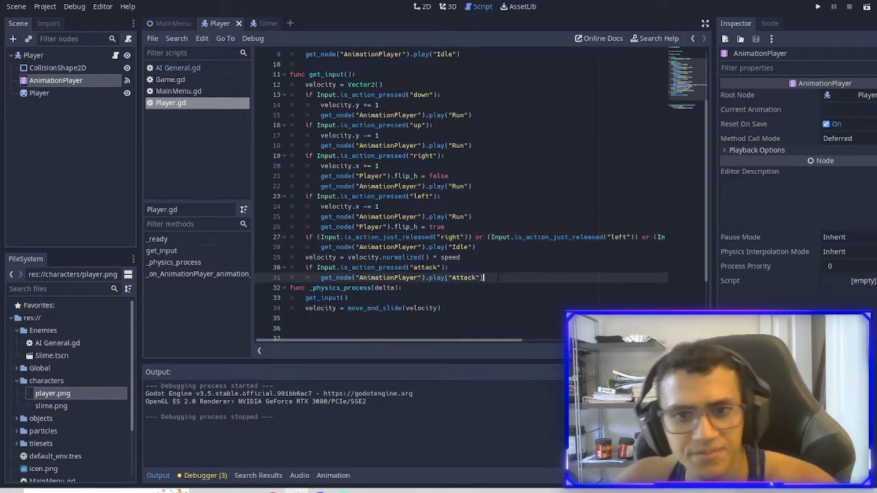
pyautogui.click(440, 307)
pyautogui.scroll(-3, 441, 307)
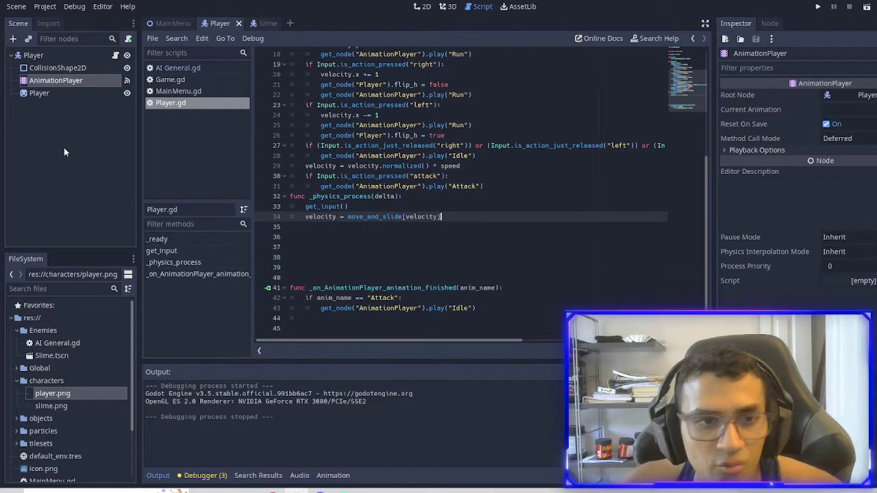
pyautogui.moveTo(291, 256); pyautogui.dragTo(282, 230)
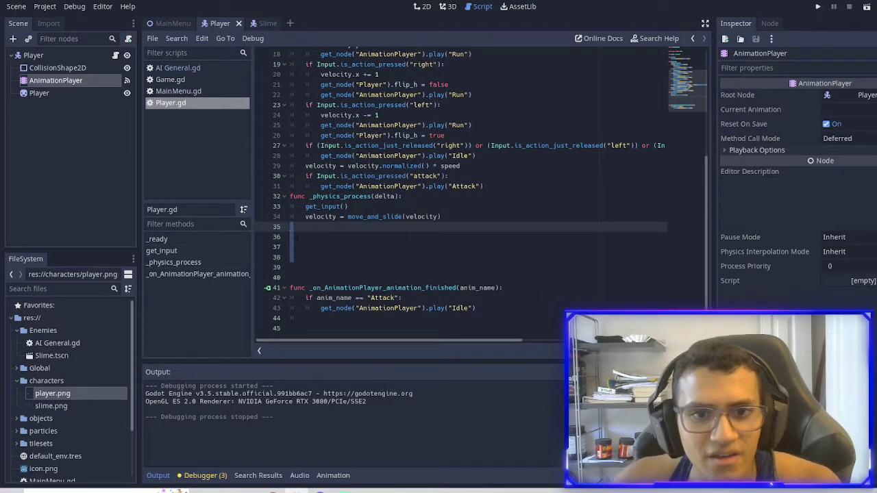
pyautogui.press('BackSpace')
# Show the Player scene in the 2D view and add an Area2D node as a child of the root Player node
pyautogui.click(422, 7)
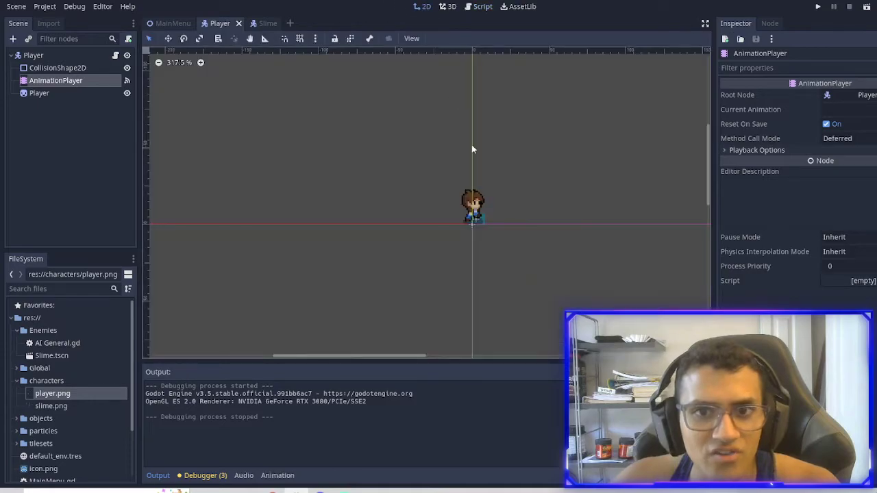
pyautogui.scroll(1, 497, 207)
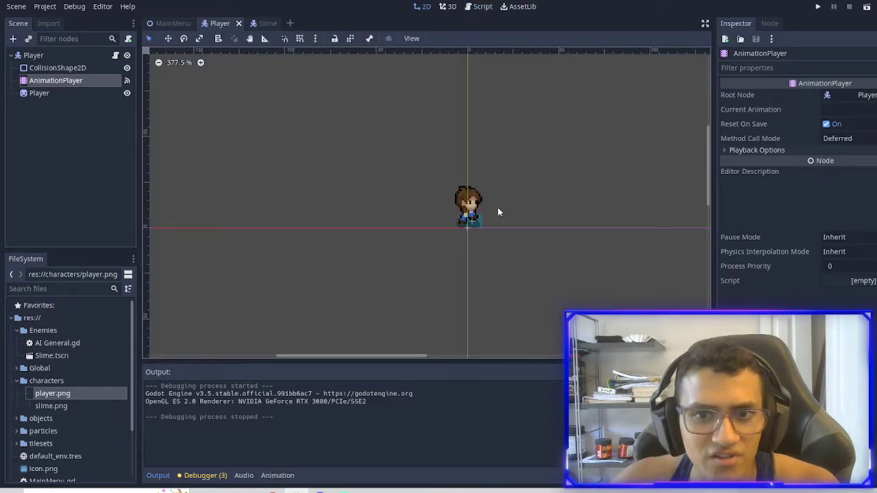
pyautogui.click(38, 56)
pyautogui.click(12, 39)
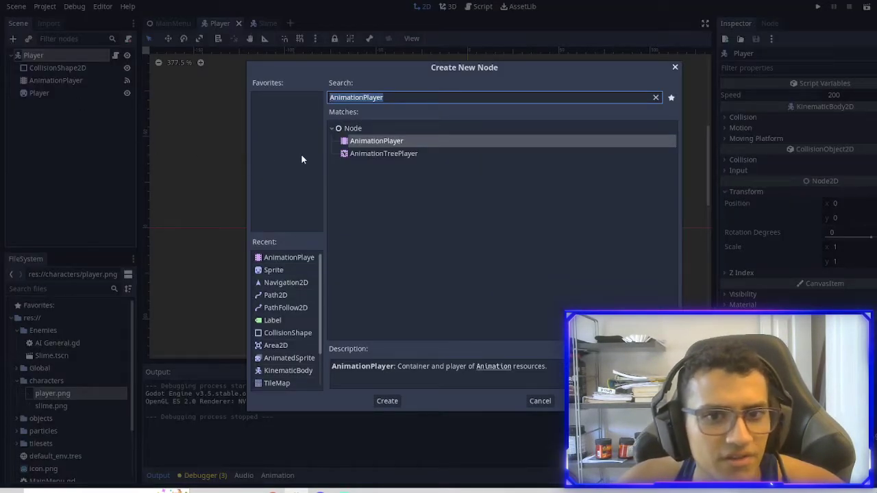
pyautogui.scroll(-3, 286, 294)
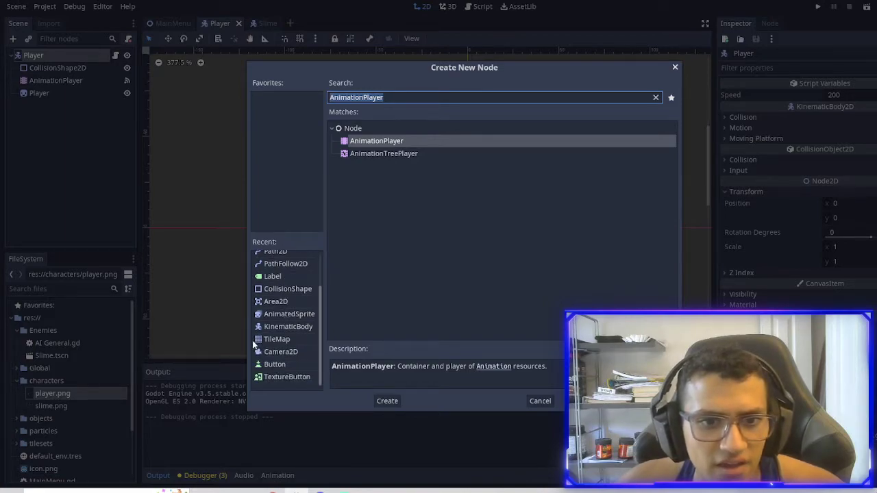
pyautogui.scroll(3, 253, 345)
pyautogui.write('area')
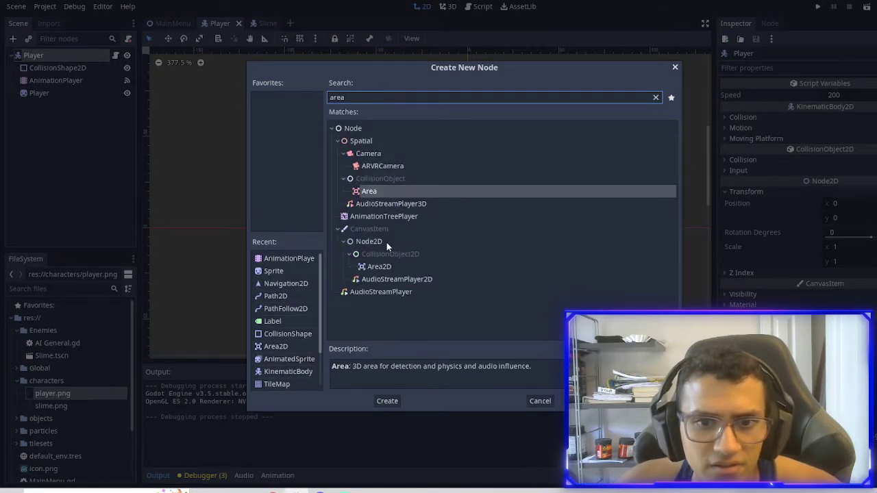
pyautogui.click(379, 267)
pyautogui.click(386, 401)
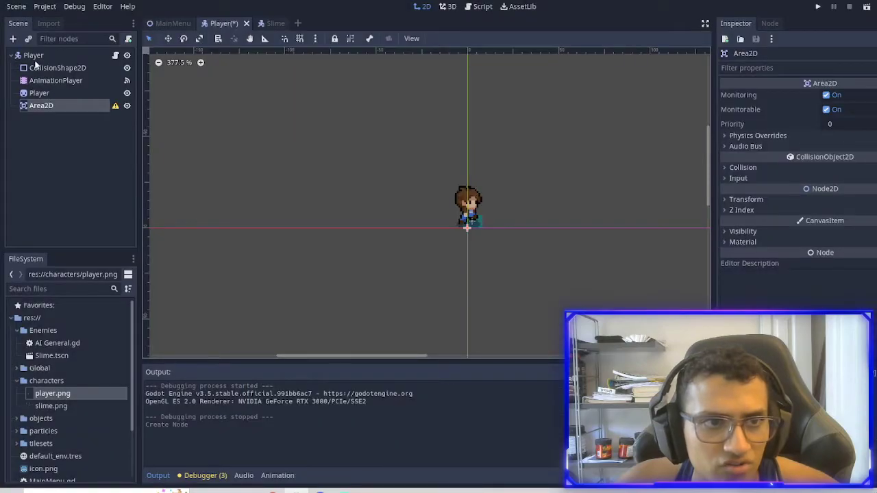
# Add a CollisionShape2D under the Area2D and give it a new CircleShape2D
pyautogui.click(13, 40)
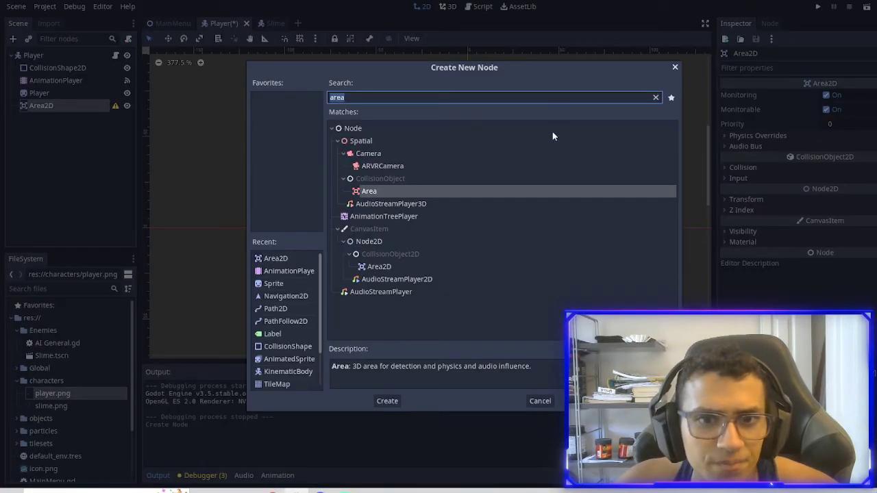
pyautogui.click(288, 346)
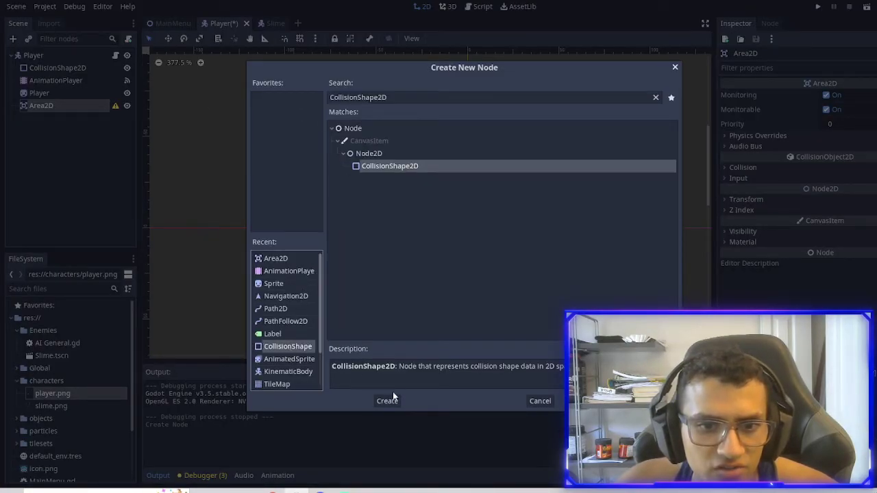
pyautogui.click(387, 401)
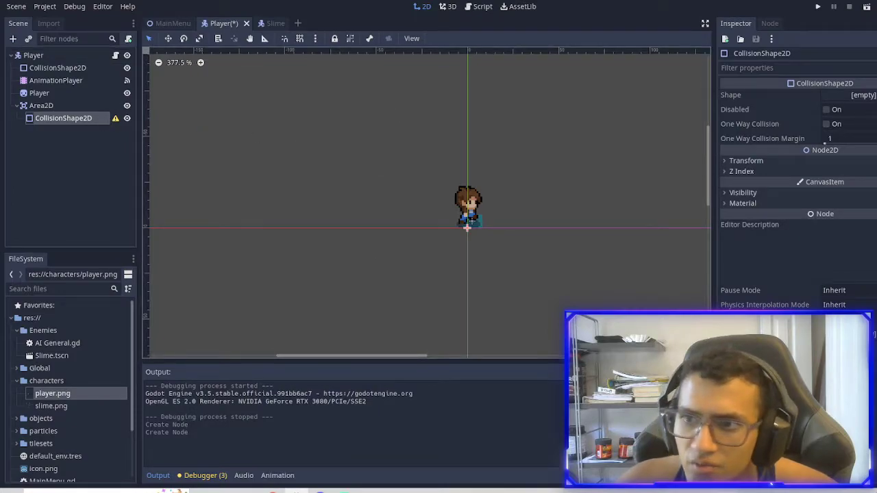
pyautogui.click(856, 95)
pyautogui.click(846, 121)
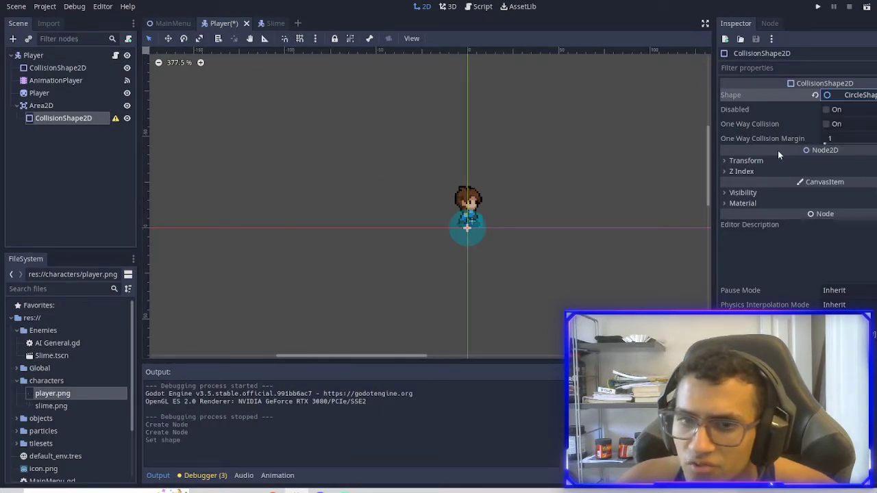
# Move the Area2D's collision circle in front of the player to (16, -10) and expand its shape properties
pyautogui.scroll(2, 512, 231)
pyautogui.moveTo(550, 198); pyautogui.dragTo(555, 199)
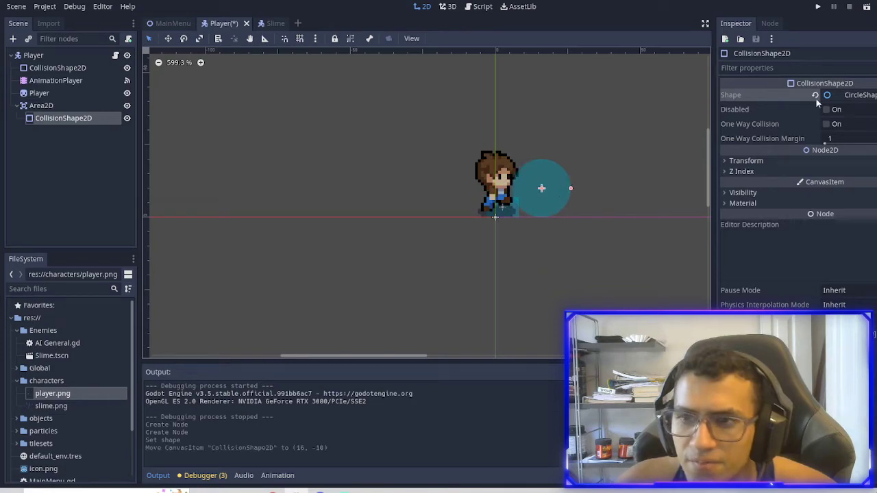
pyautogui.click(849, 95)
pyautogui.click(861, 95)
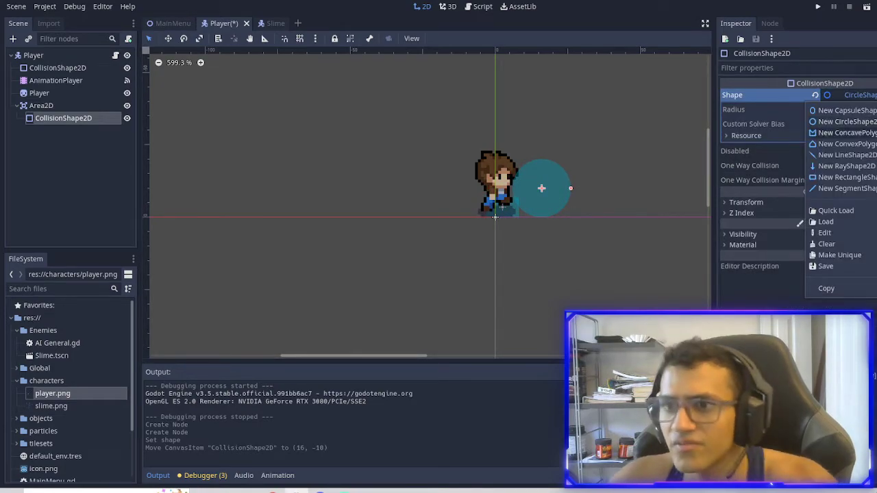
pyautogui.click(680, 170)
# Show the Attack animation at 0.2 s and reposition the Area2D's collision circle over the sword slash
pyautogui.click(76, 81)
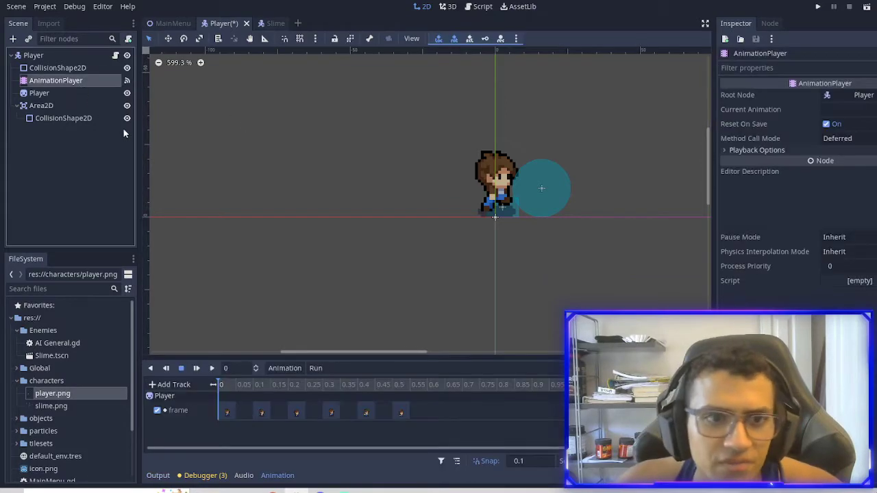
pyautogui.click(346, 370)
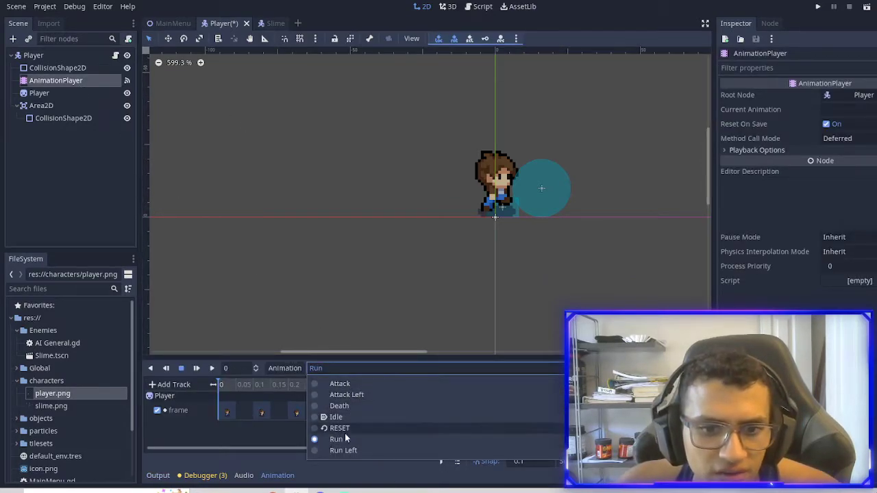
pyautogui.click(356, 385)
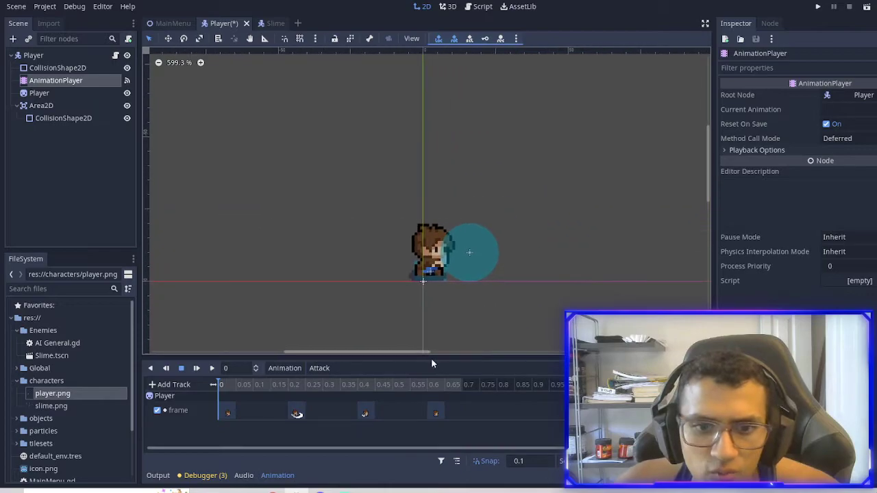
pyautogui.click(285, 387)
pyautogui.click(452, 264)
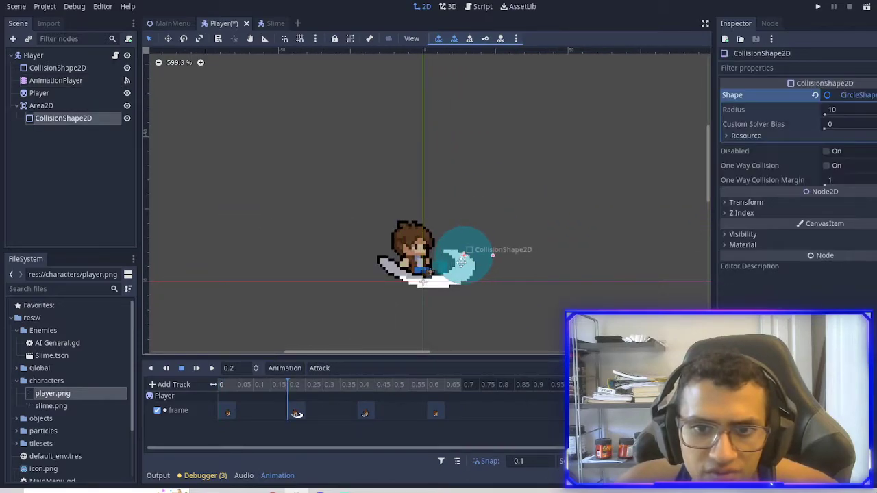
pyautogui.scroll(1, 449, 266)
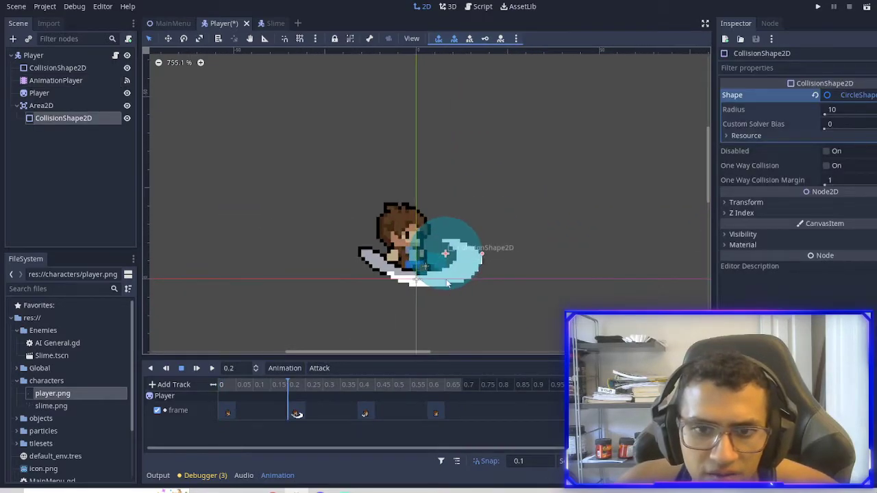
# In the Attack animation, key the Area2D's Monitoring property on at 0.2 s and off at 0.4 s and 0 s
pyautogui.click(65, 106)
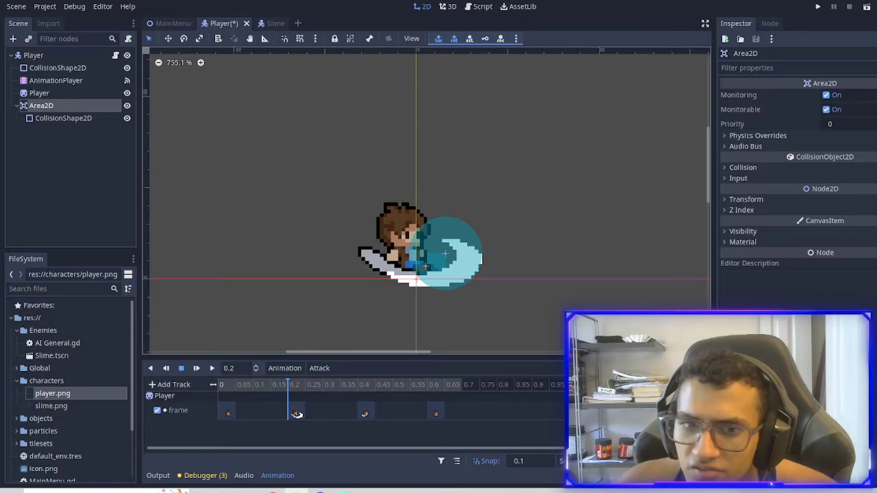
pyautogui.click(874, 95)
pyautogui.click(431, 255)
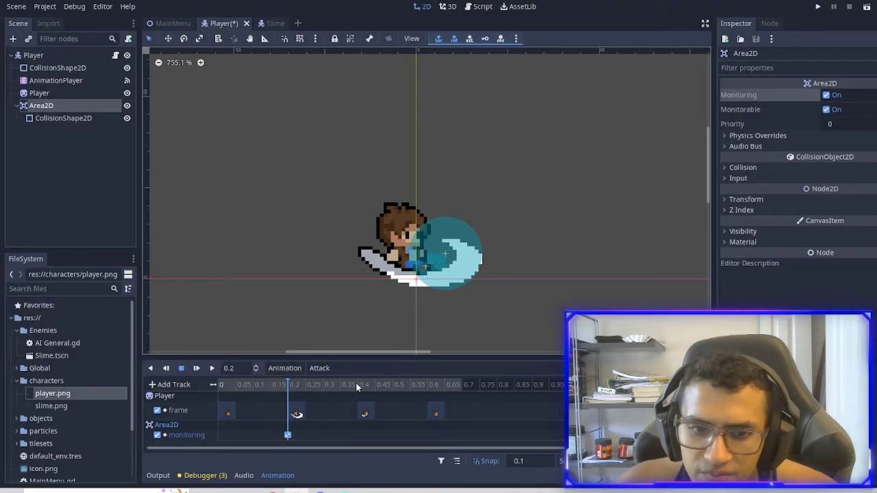
pyautogui.click(356, 385)
pyautogui.click(826, 95)
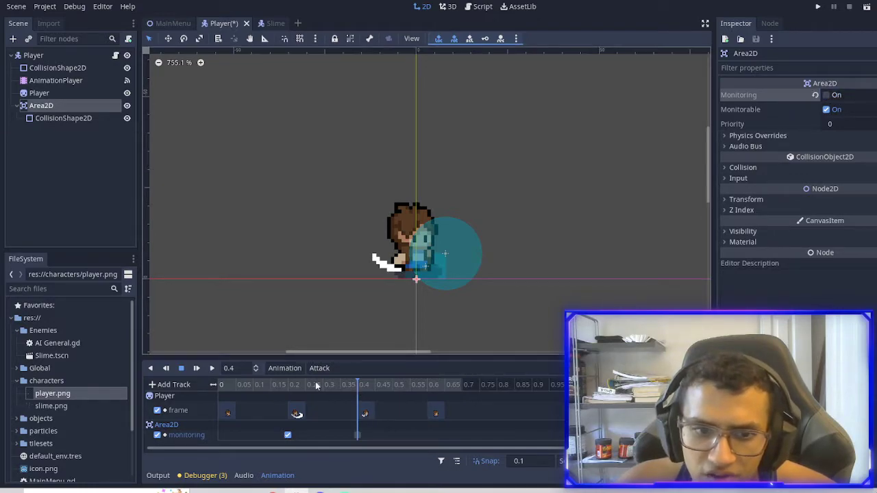
pyautogui.click(219, 385)
pyautogui.click(828, 95)
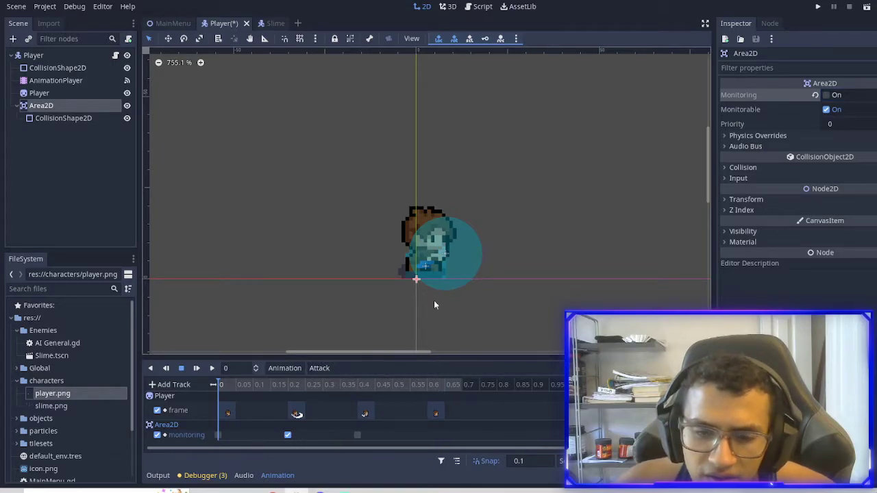
# Select the Area2D's collision shape, save the Player scene and scrub the Attack animation from 0 to 0.7 s
pyautogui.click(65, 118)
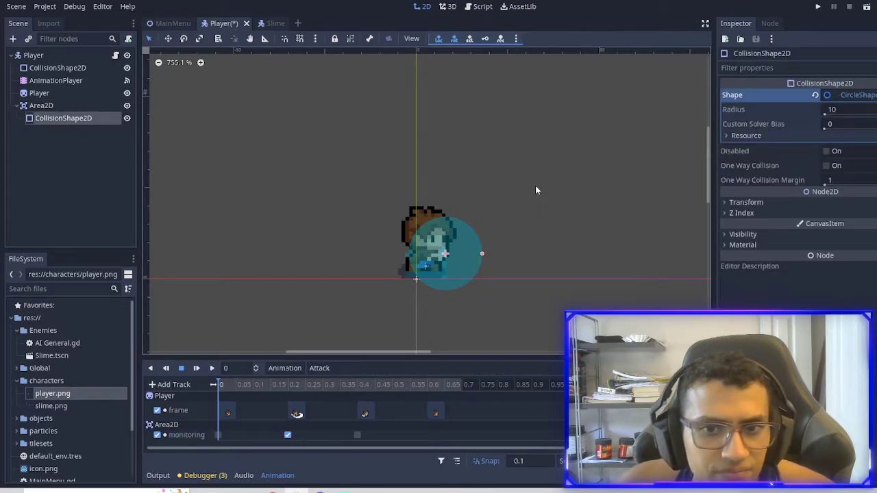
pyautogui.hotkey('ctrl', 's')
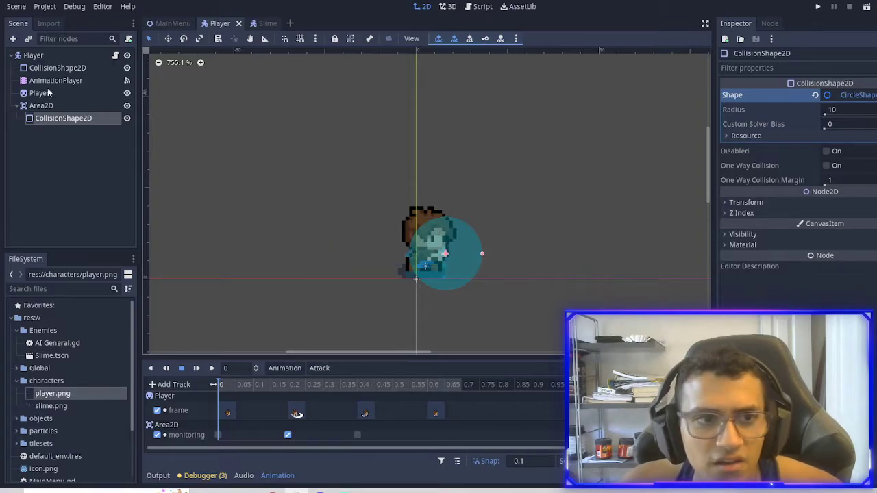
pyautogui.moveTo(221, 387); pyautogui.dragTo(462, 388)
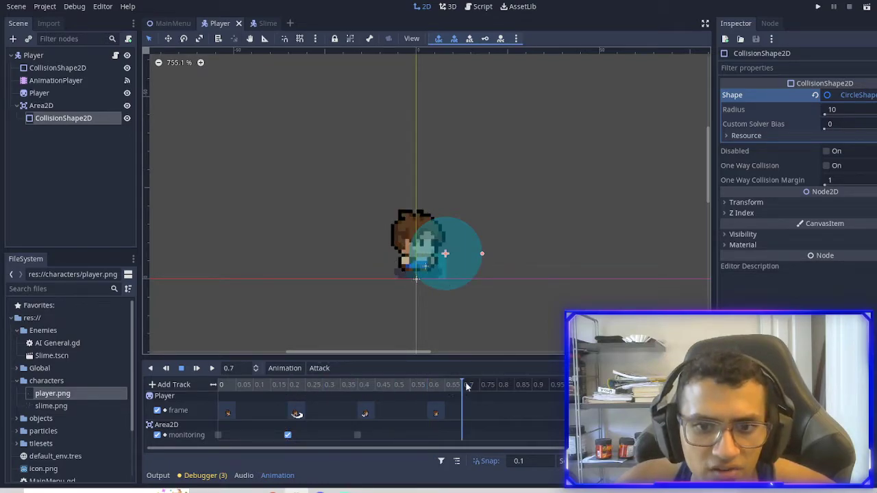
pyautogui.scroll(-4, 524, 295)
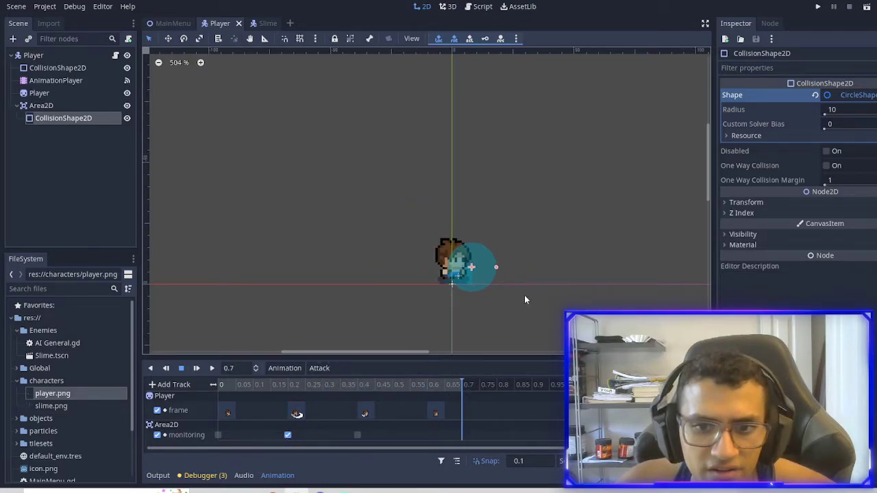
# Connect the Area2D's body_entered signal to the root Player node's script with the receiver method _on_Area2D_body_entered
pyautogui.click(70, 107)
pyautogui.click(770, 23)
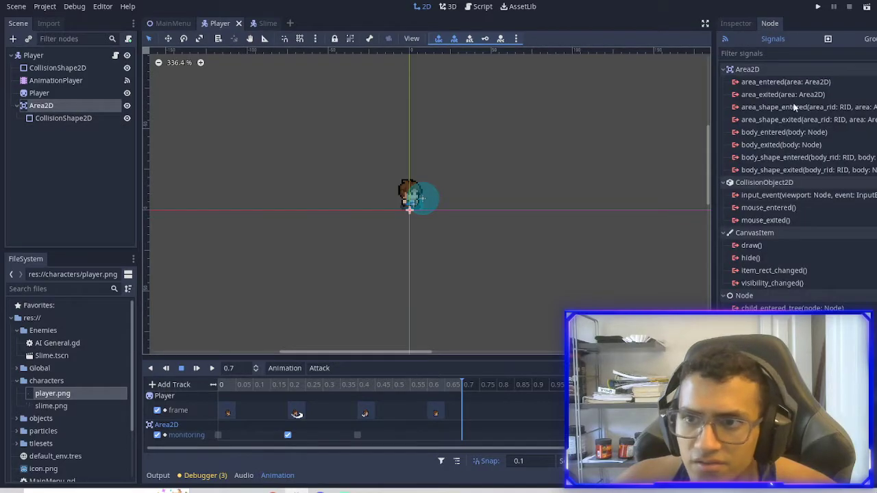
pyautogui.doubleClick(770, 133)
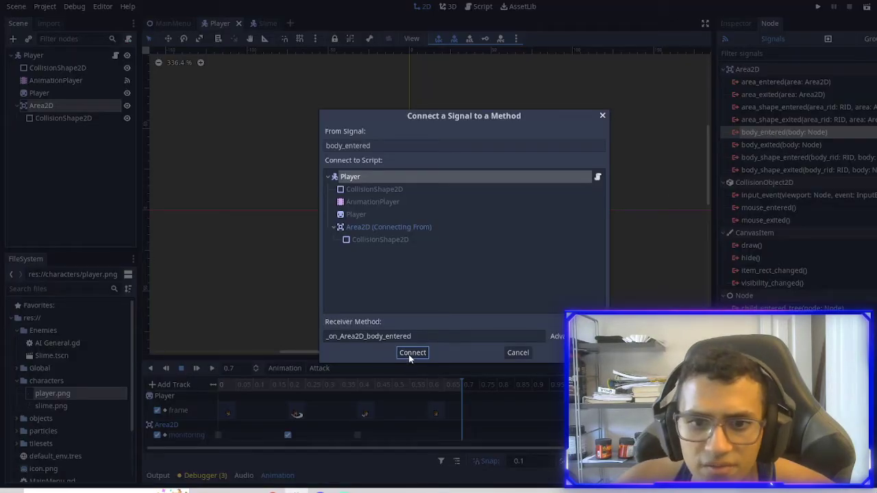
pyautogui.click(413, 353)
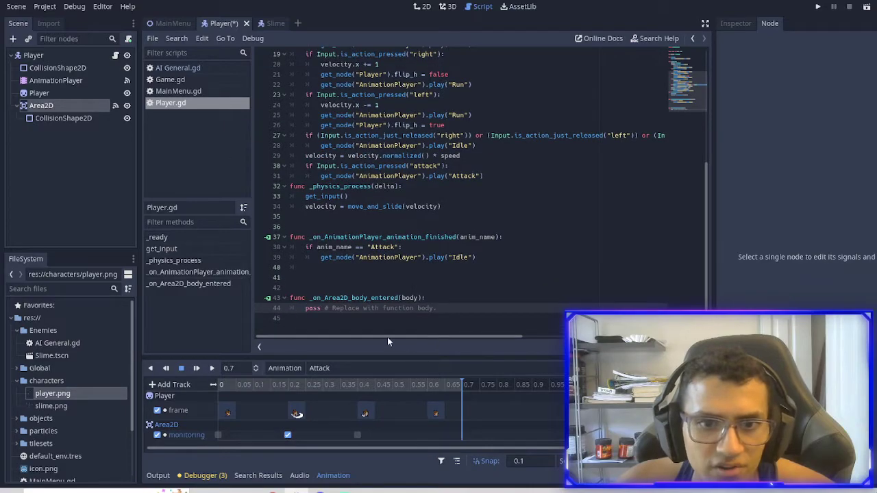
# Replace the placeholder pass line in _on_Area2D_body_entered with print(body.name)
pyautogui.moveTo(378, 325); pyautogui.dragTo(297, 328)
pyautogui.click(306, 314)
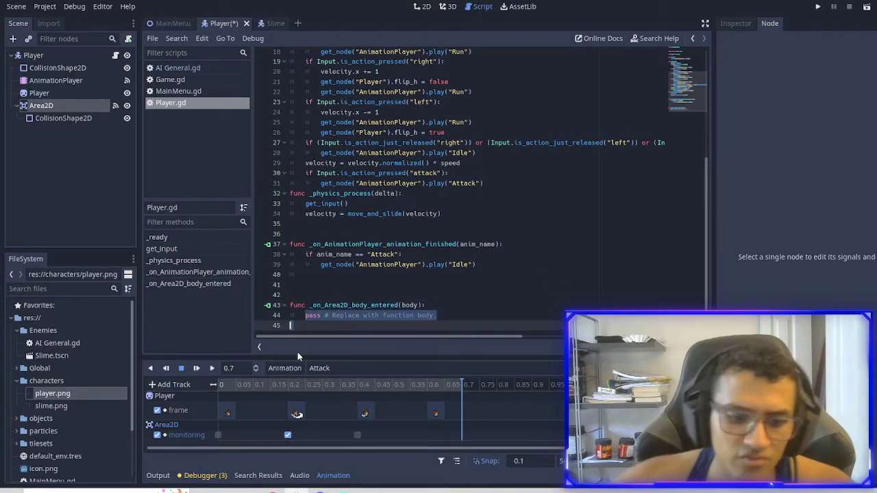
pyautogui.write('print')
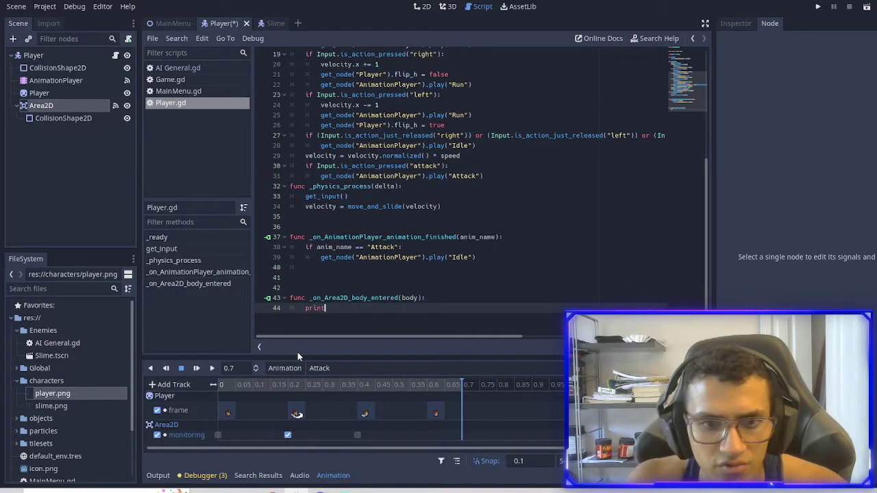
pyautogui.write('(body')
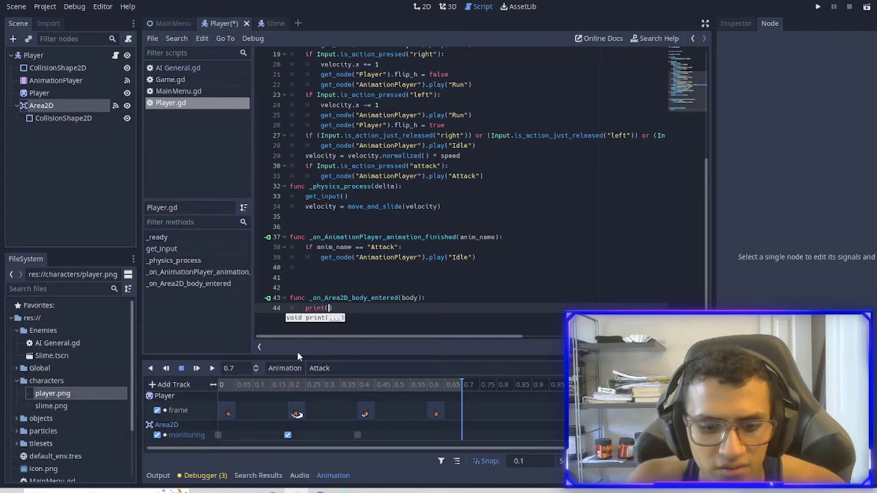
pyautogui.write('.name')
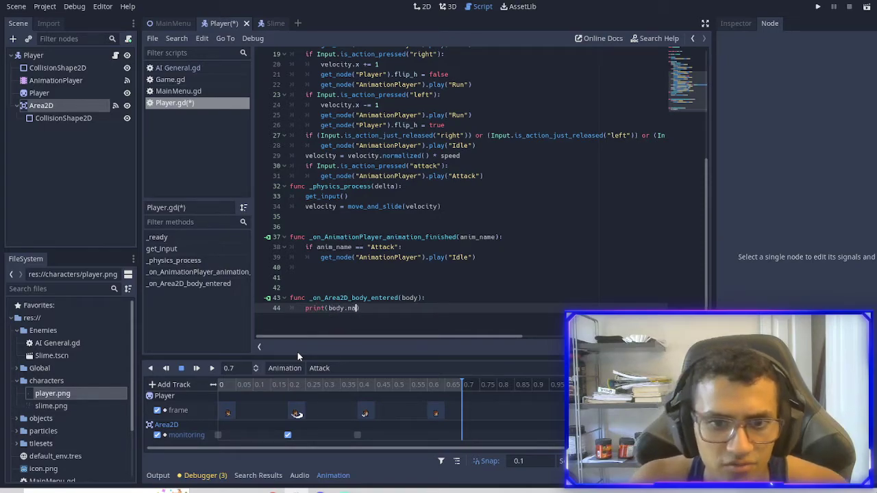
# Save the Player script, run the game to test body reporting, and check the attack hitbox around the sprite in the 2D view
pyautogui.hotkey('ctrl', 's')
pyautogui.press('F5')
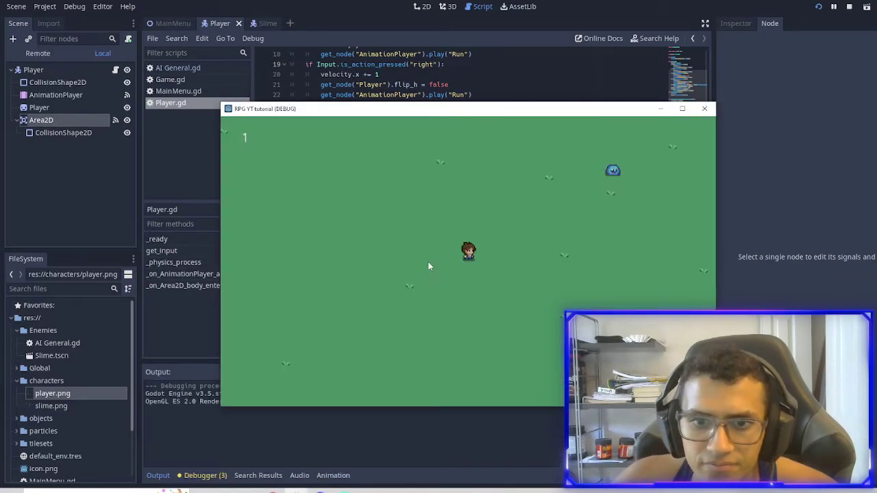
pyautogui.press('F8')
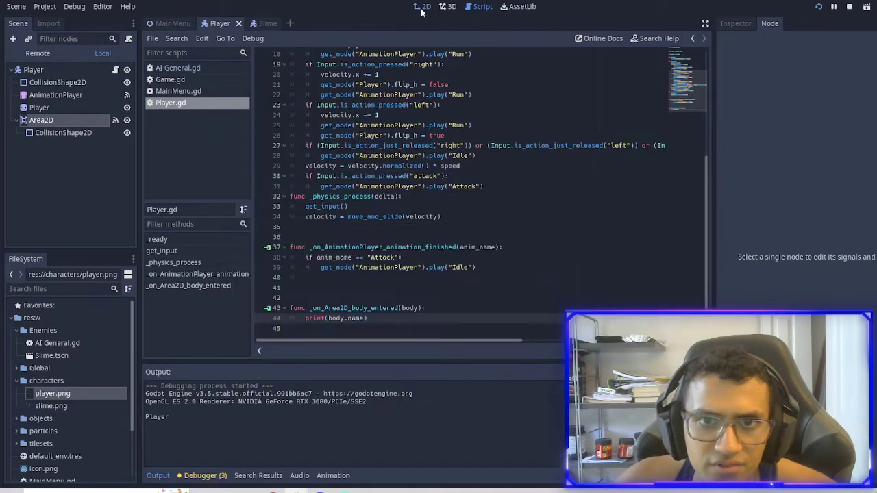
pyautogui.click(422, 6)
pyautogui.scroll(4, 456, 168)
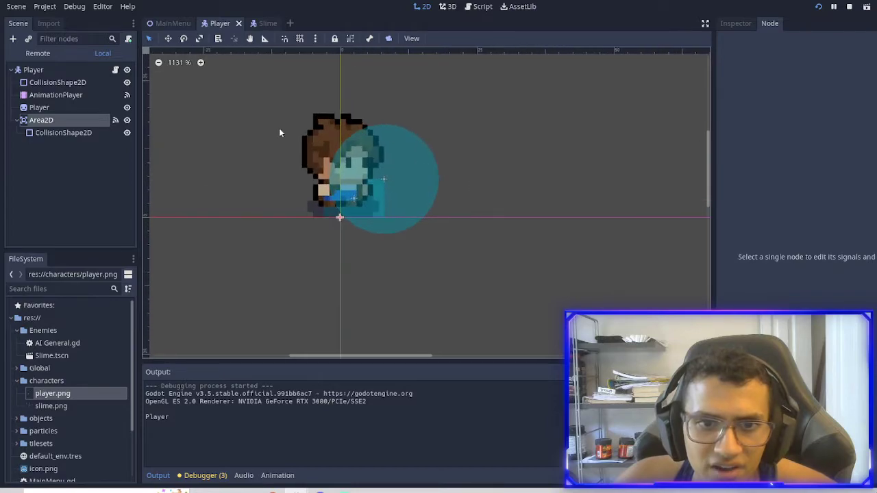
# In _on_Area2D_body_entered, add the condition if body.name != "Player": and indent print(body.name) beneath it
pyautogui.click(116, 70)
pyautogui.click(428, 318)
pyautogui.press('Return')
pyautogui.write('if')
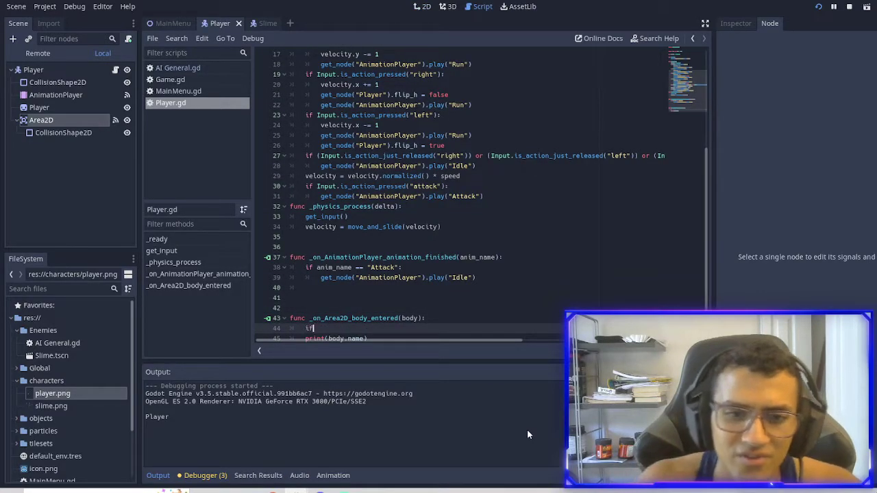
pyautogui.write(' body.name')
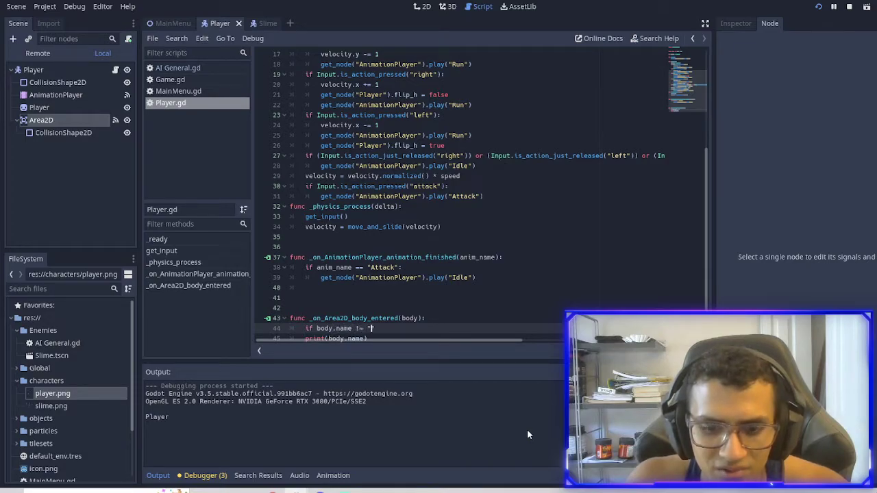
pyautogui.write(' != "Playuer')
pyautogui.press('BackSpace')
pyautogui.write('er":')
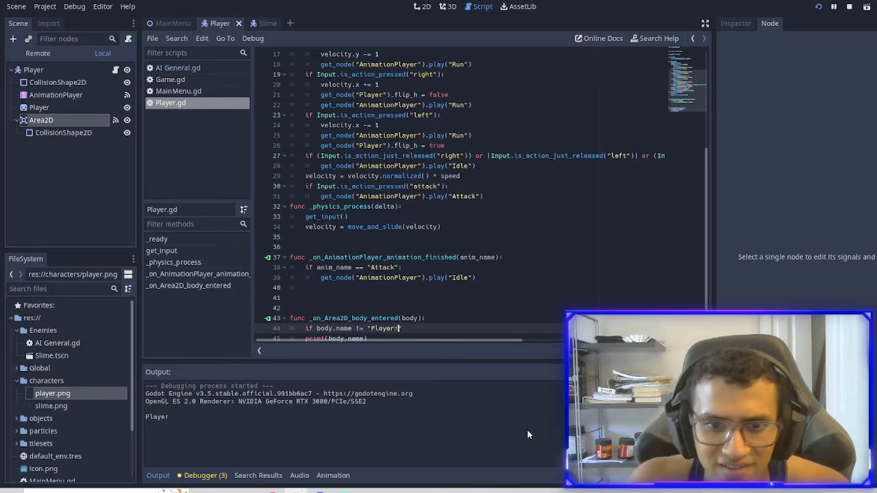
pyautogui.write(':')
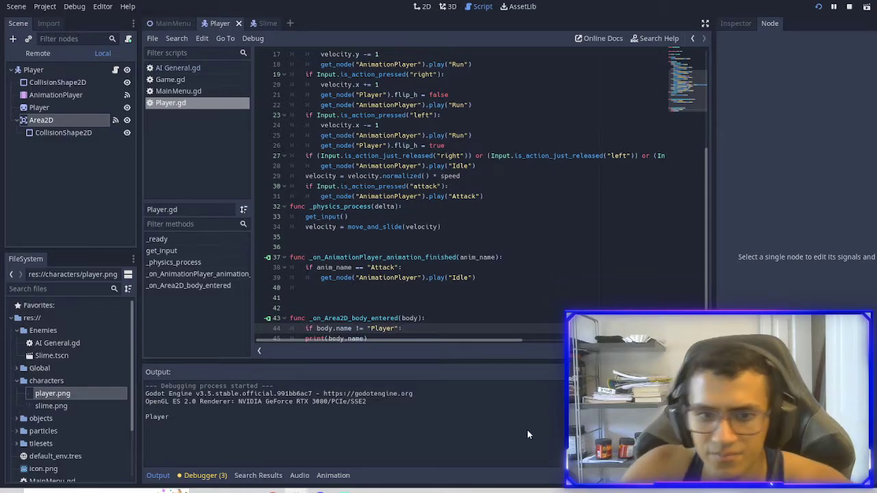
pyautogui.press('Down')
pyautogui.press('Home')
# Run the game and walk the player around the slime to test which bodies the attack reports
pyautogui.press('F5')
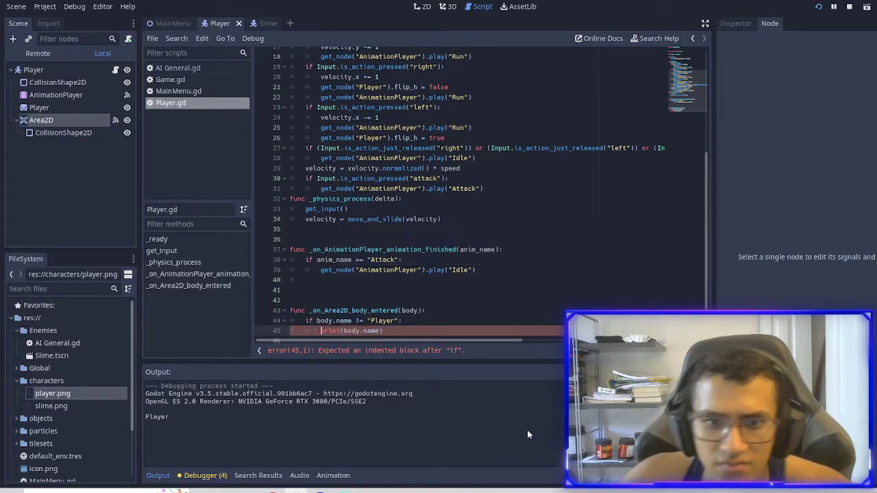
pyautogui.press('w')
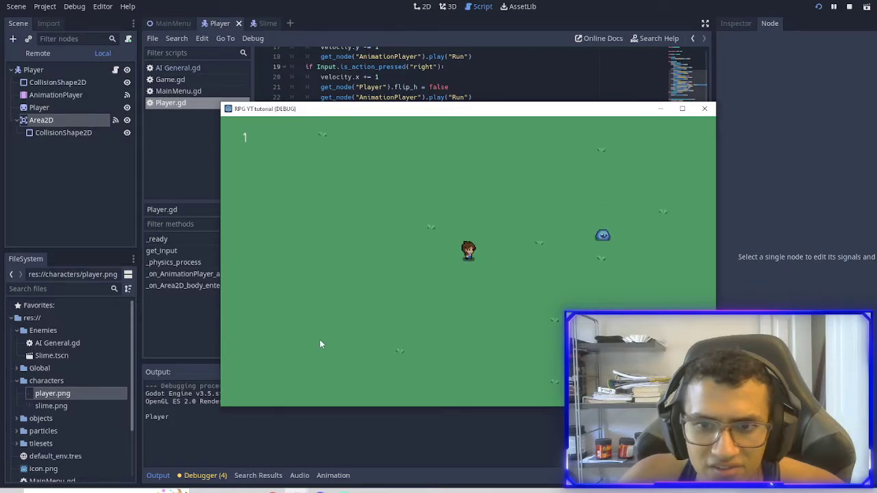
pyautogui.press('d')
pyautogui.press('Down')
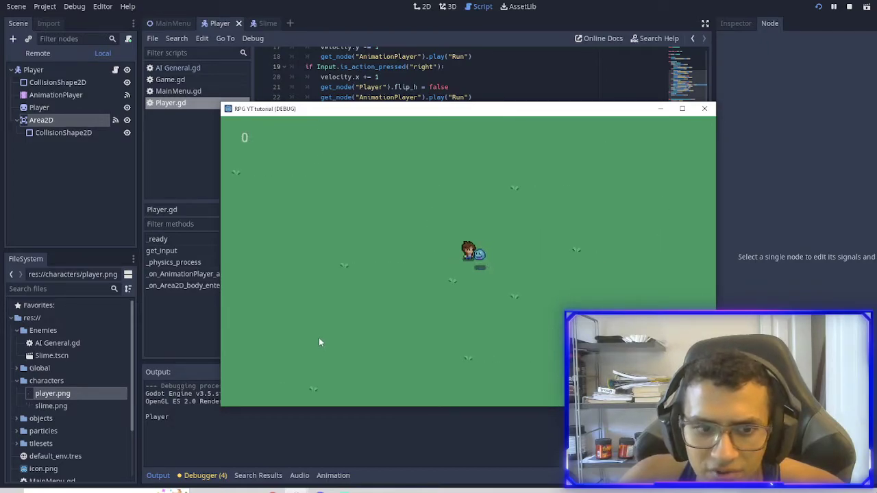
pyautogui.press('Right')
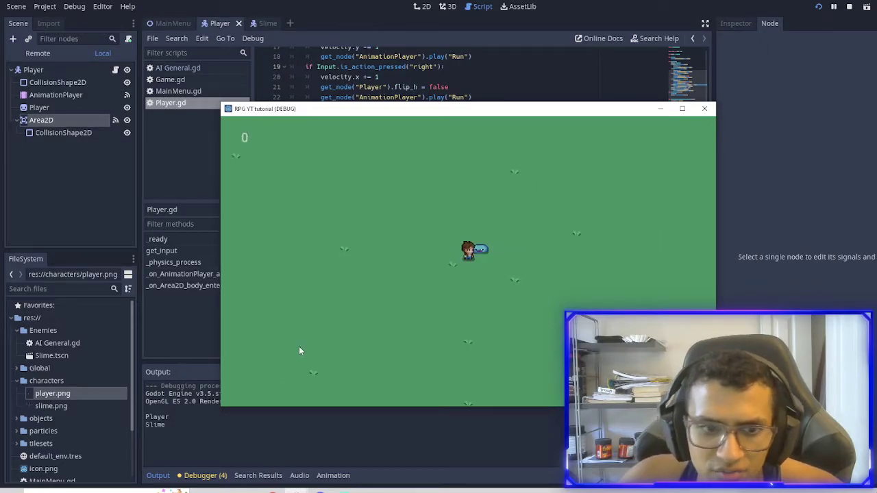
pyautogui.press('Right')
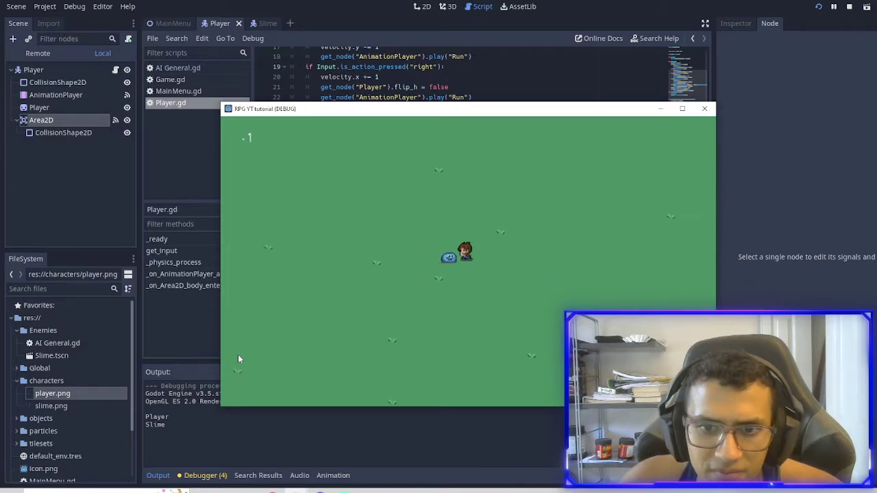
# Replace the shape of the Area2D's CollisionShape2D with a new CapsuleShape2D
pyautogui.click(421, 6)
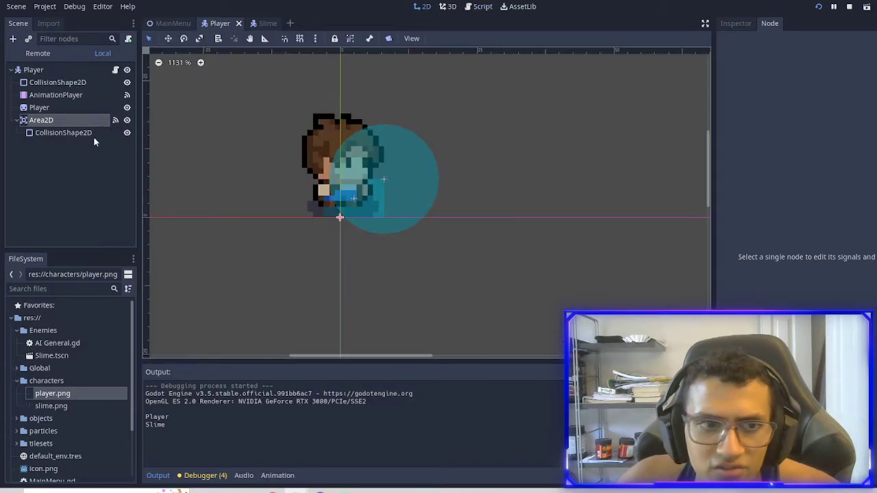
pyautogui.click(80, 121)
pyautogui.click(445, 173)
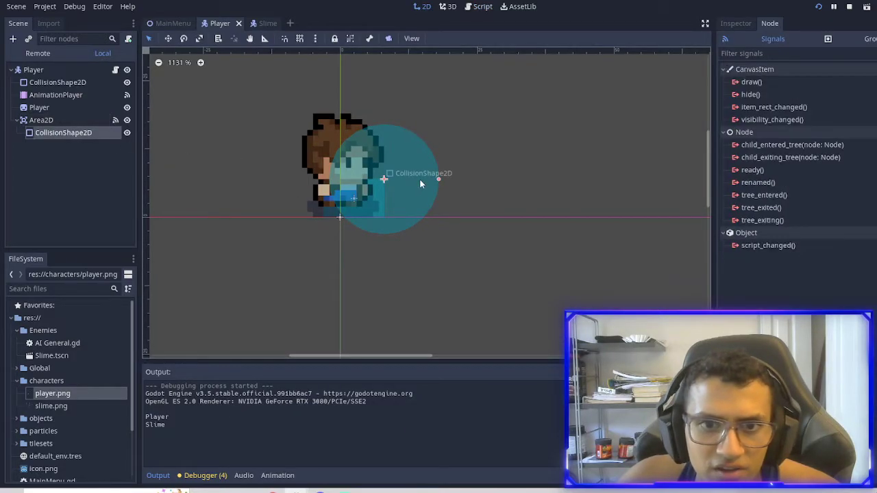
pyautogui.click(737, 24)
pyautogui.click(859, 95)
pyautogui.click(839, 108)
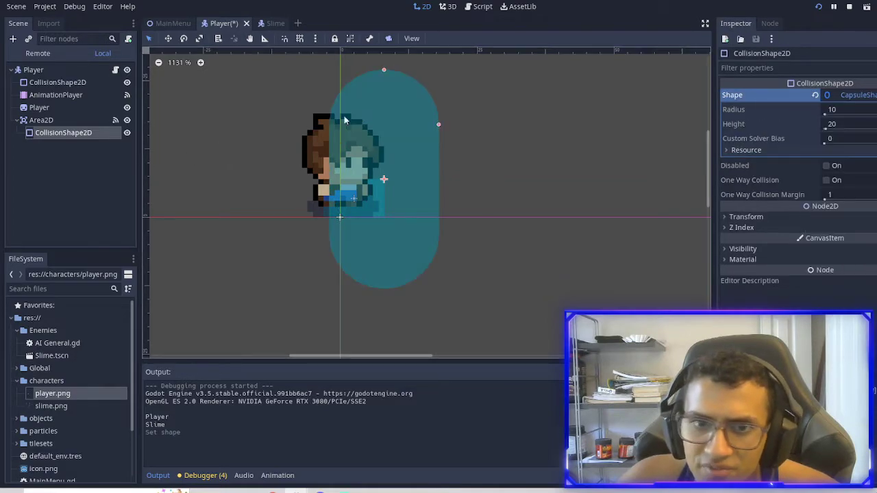
# Shrink the capsule hitbox to a height of 4 with radius 10 and move it to (11, -10) in front of the player
pyautogui.moveTo(383, 72); pyautogui.dragTo(380, 92)
pyautogui.moveTo(399, 121)
pyautogui.mouseDown()
pyautogui.moveTo(410, 111)
pyautogui.moveTo(393, 94)
pyautogui.moveTo(398, 110)
pyautogui.mouseUp()
pyautogui.moveTo(402, 124); pyautogui.dragTo(400, 97)
# Run the game, attack the slime from different sides to test the capsule hitbox, and close the game window
pyautogui.press('F5')
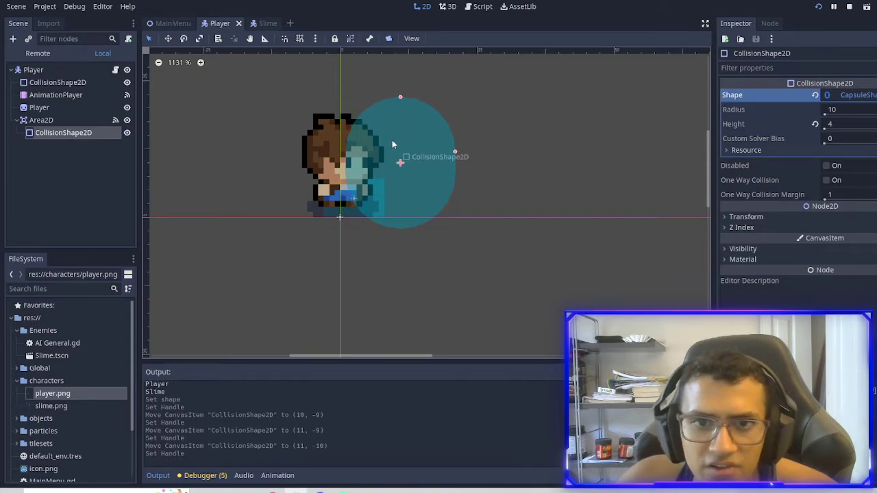
pyautogui.press('d')
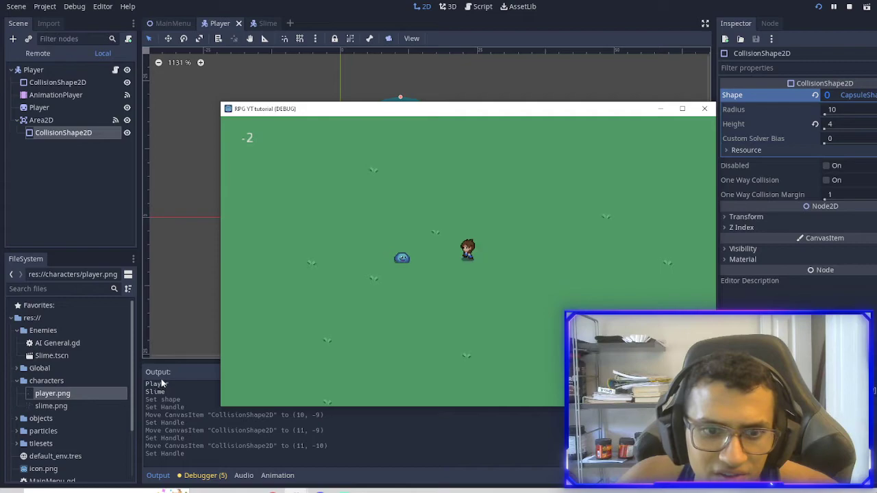
pyautogui.press('space')
pyautogui.press('space')
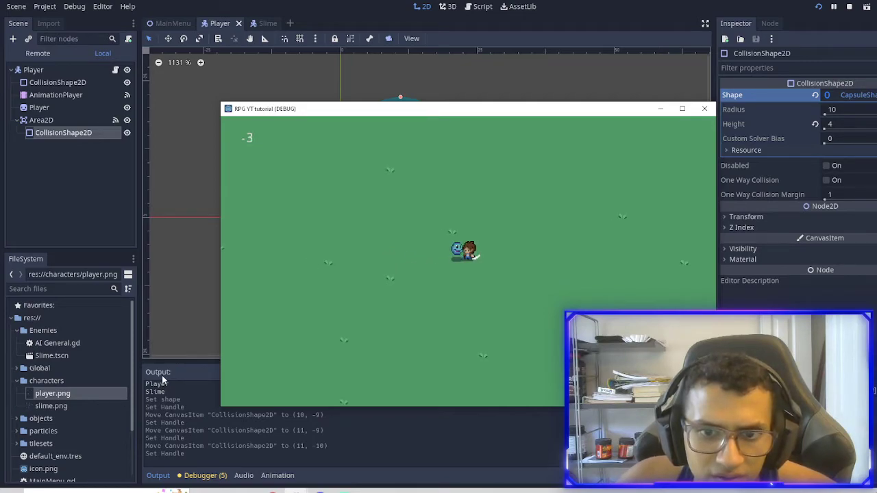
pyautogui.press('d')
pyautogui.press('w')
pyautogui.press('a')
pyautogui.press('s')
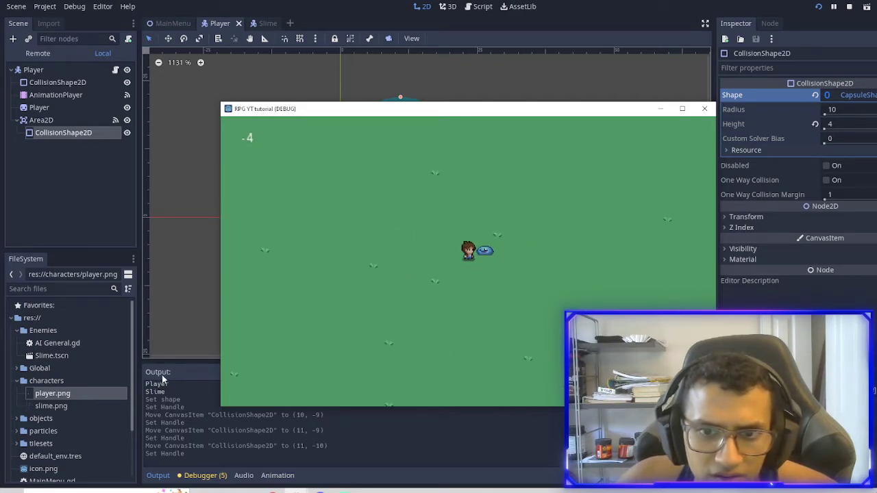
pyautogui.press('space')
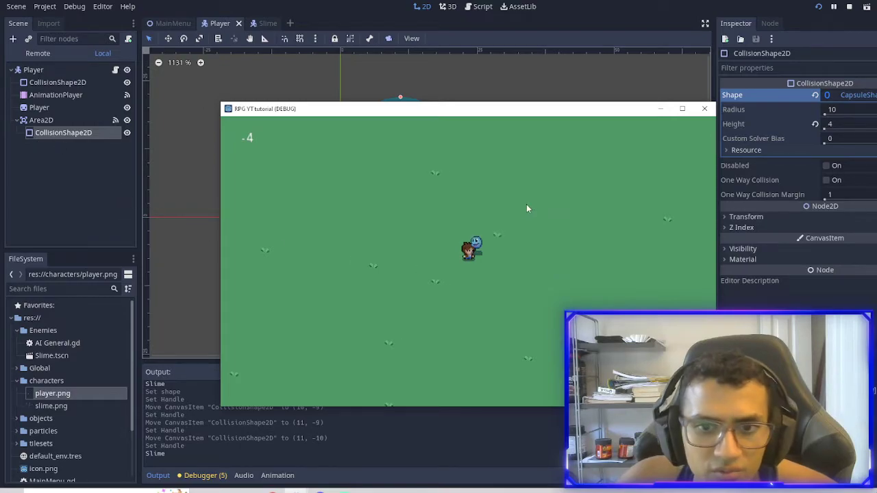
pyautogui.press('Left')
pyautogui.click(703, 108)
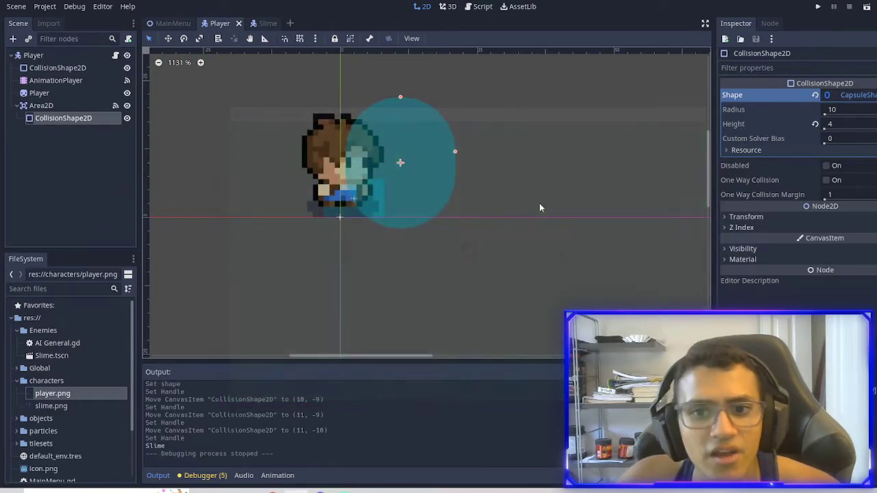
# Select the AnimationPlayer and enlarge the animation timeline to show all tracks of the Attack animation
pyautogui.scroll(-5, 383, 147)
pyautogui.moveTo(382, 152); pyautogui.dragTo(421, 218, button='middle')
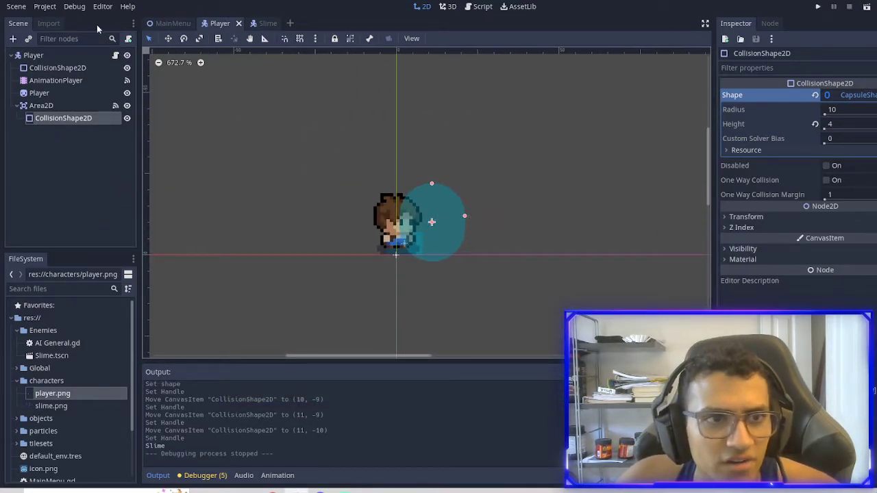
pyautogui.click(56, 80)
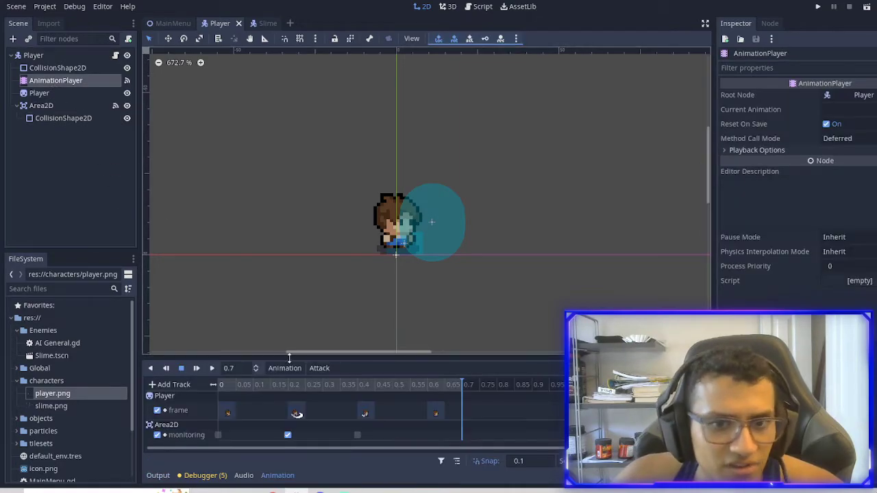
pyautogui.scroll(-1, 405, 346)
pyautogui.moveTo(414, 357); pyautogui.dragTo(413, 335)
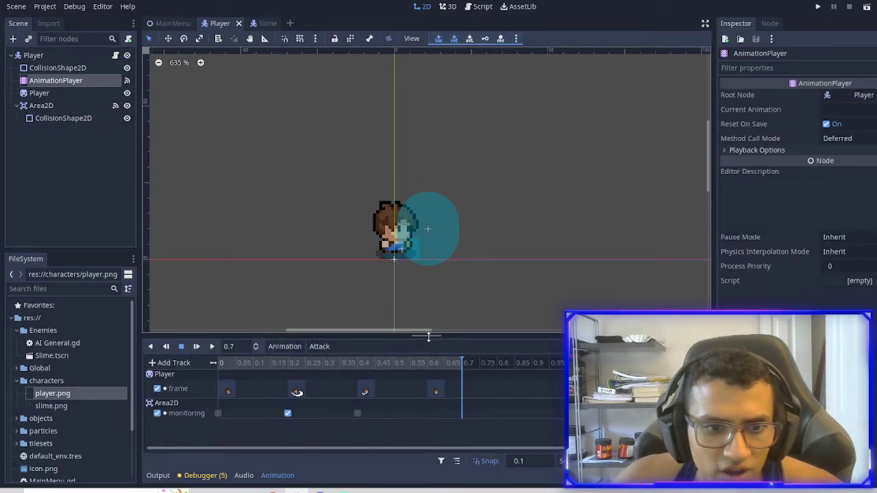
# Try nesting the Area2D under the Player sprite and toggling the sprite's Flip H, and undo these changes
pyautogui.click(49, 104)
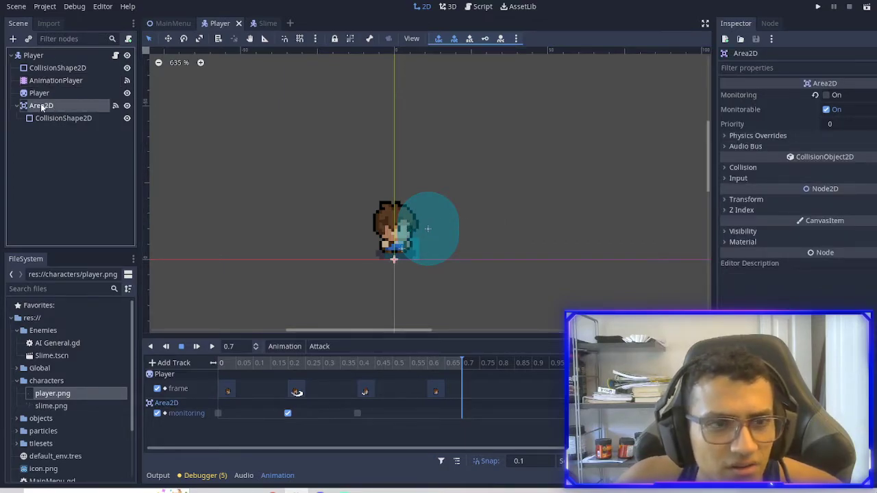
pyautogui.moveTo(41, 107); pyautogui.dragTo(46, 94)
pyautogui.click(45, 94)
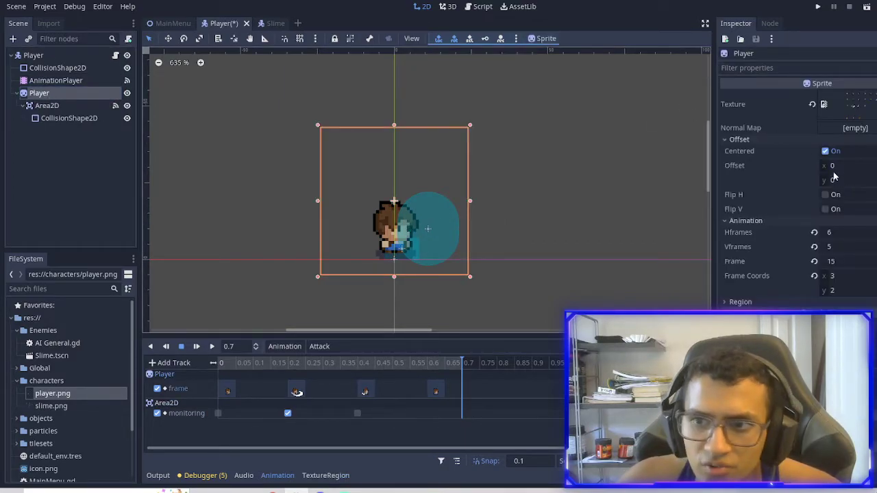
pyautogui.click(826, 194)
pyautogui.click(826, 195)
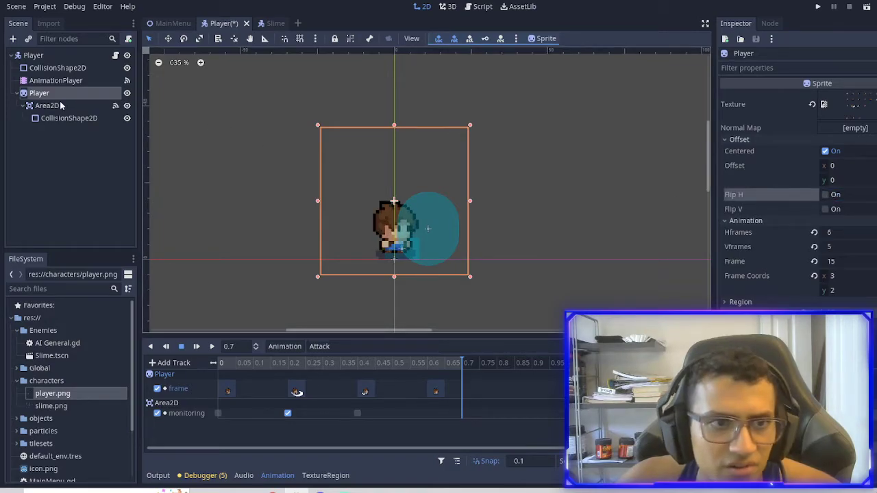
pyautogui.hotkey('ctrl', 'z')
pyautogui.hotkey('ctrl', 'z')
pyautogui.hotkey('ctrl', 'z')
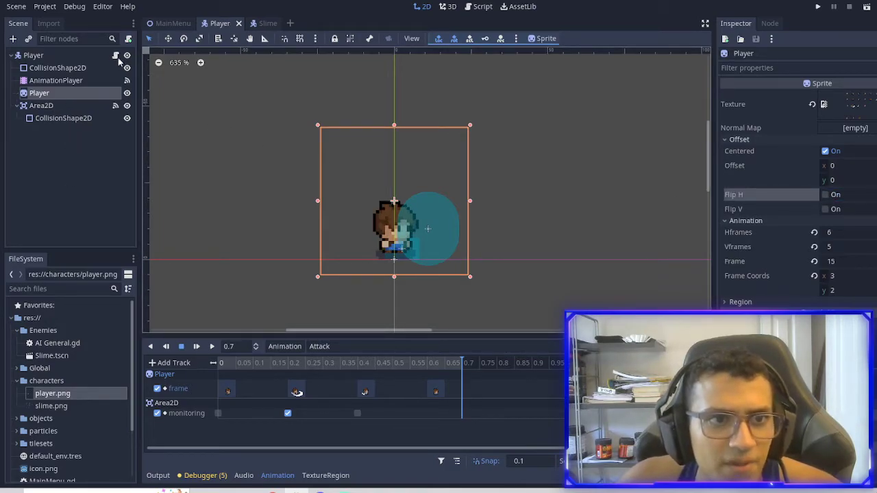
pyautogui.click(361, 347)
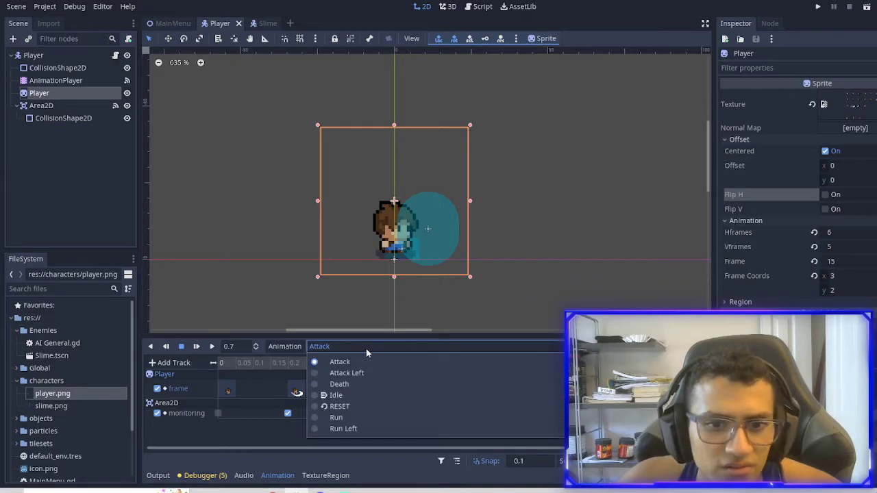
pyautogui.click(366, 348)
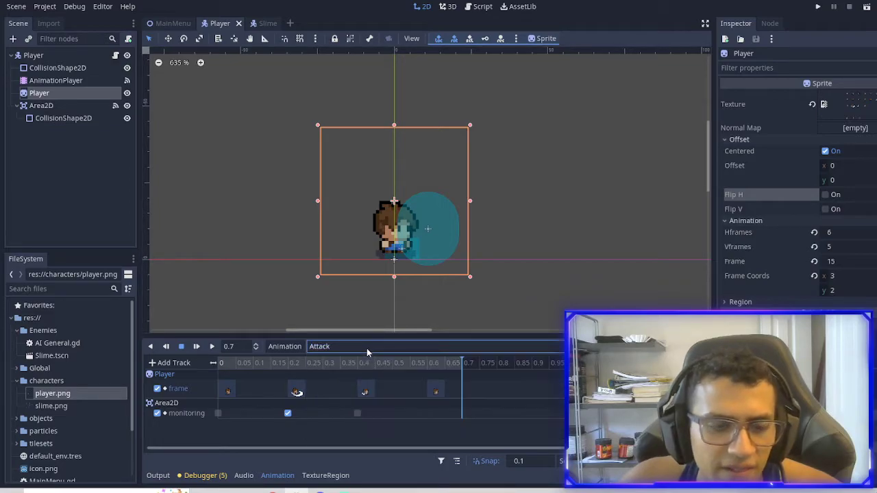
# Open the root Player's script and insert an empty line below the line that plays "Attack" in get_input
pyautogui.click(116, 55)
pyautogui.click(507, 226)
pyautogui.click(507, 206)
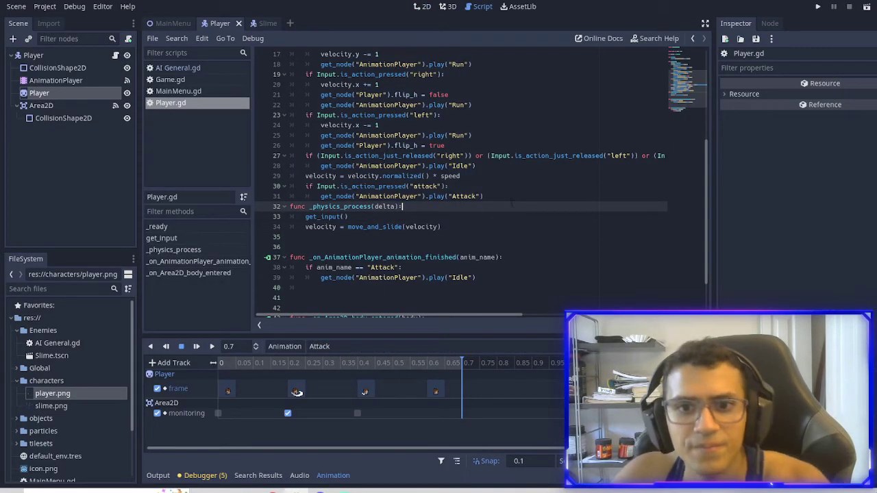
pyautogui.click(507, 196)
pyautogui.scroll(5, 500, 200)
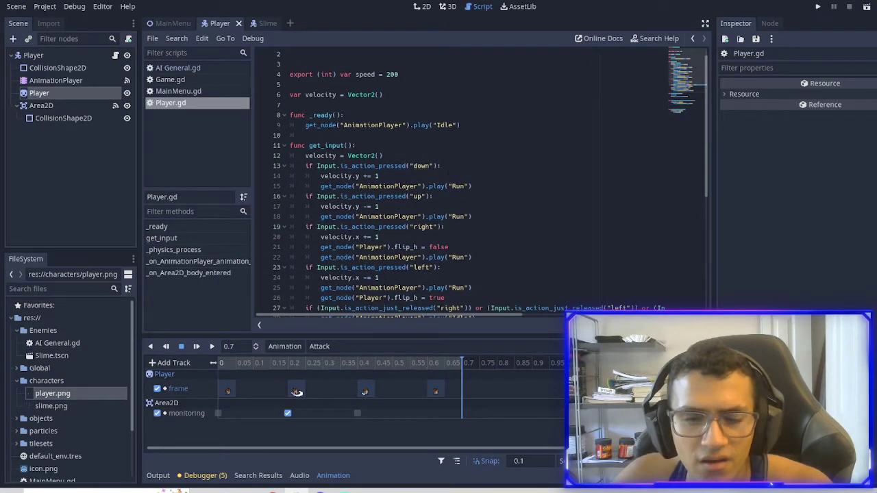
pyautogui.press('Return')
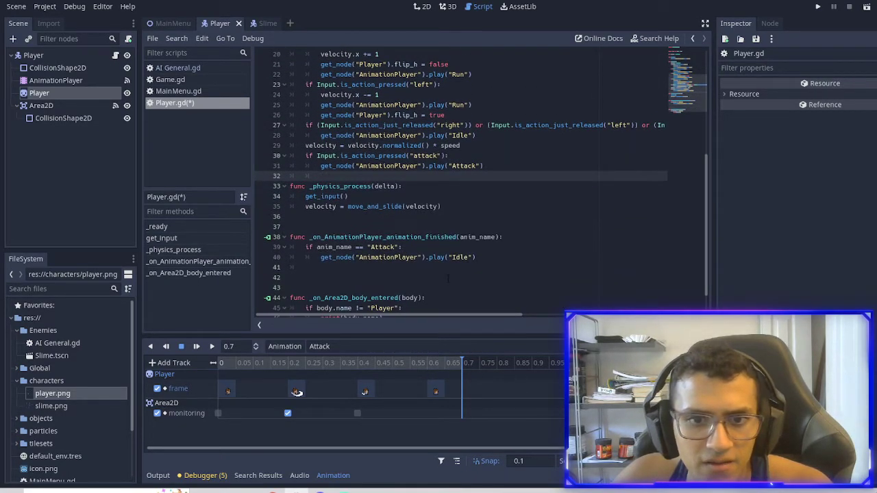
pyautogui.scroll(-1, 448, 277)
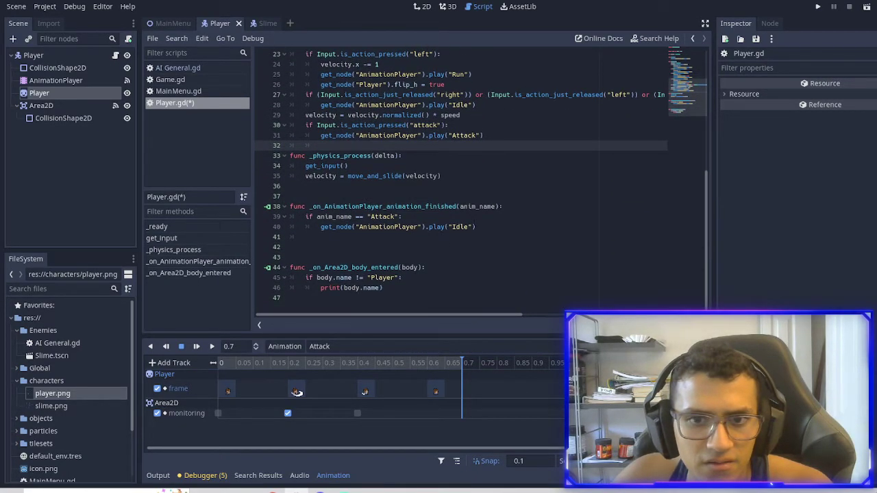
# Examine the Area2D's CollisionShape2D in the 2D view against the player sprite
pyautogui.click(72, 93)
pyautogui.click(61, 80)
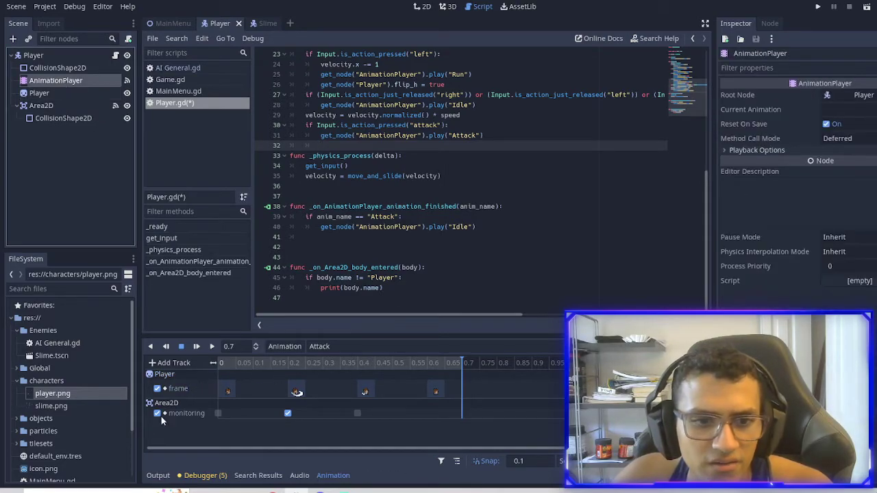
pyautogui.click(423, 6)
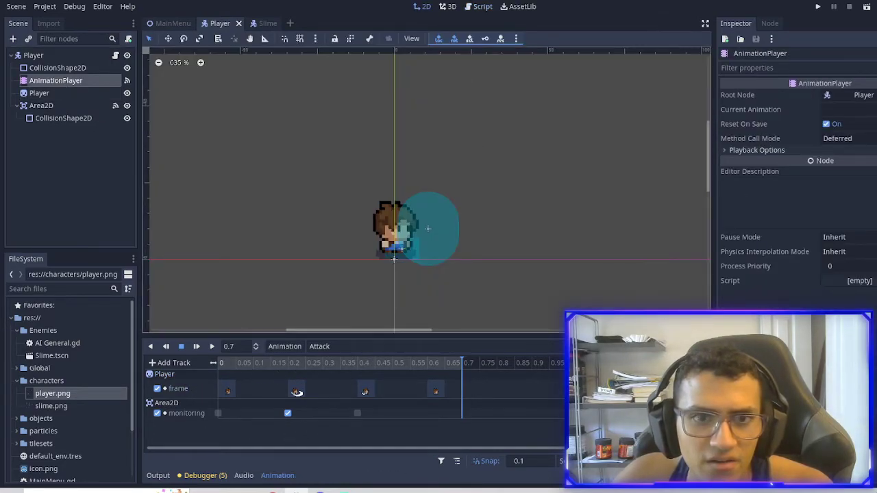
pyautogui.click(65, 118)
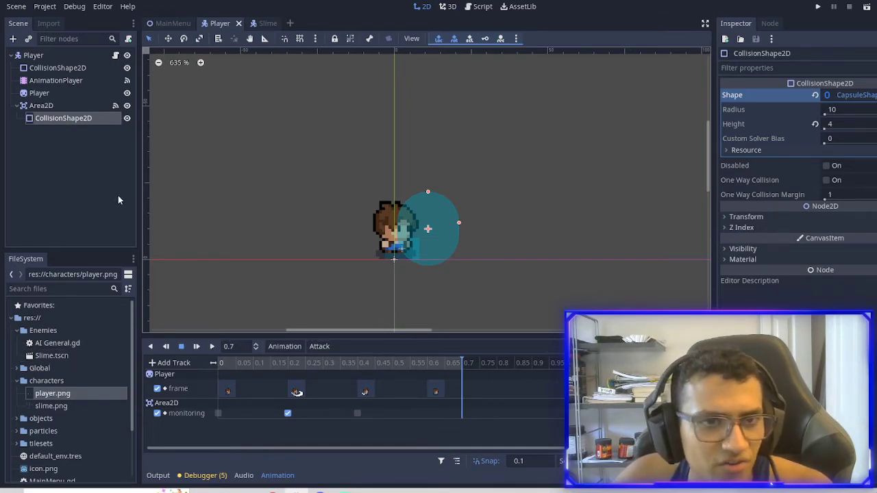
pyautogui.moveTo(418, 201); pyautogui.dragTo(448, 199, button='middle')
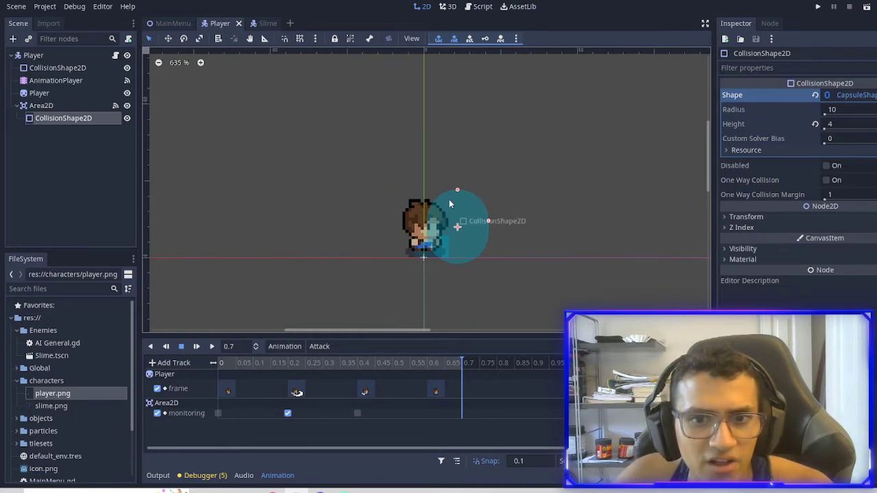
pyautogui.scroll(-3, 454, 239)
pyautogui.moveTo(456, 253); pyautogui.dragTo(465, 225, button='middle')
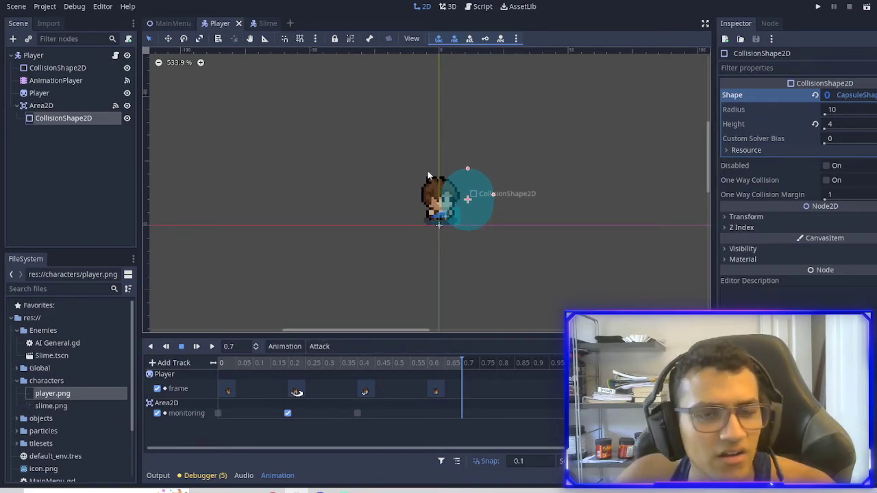
# Save the Player.gd script and return to the 2D view with no node selected
pyautogui.click(478, 7)
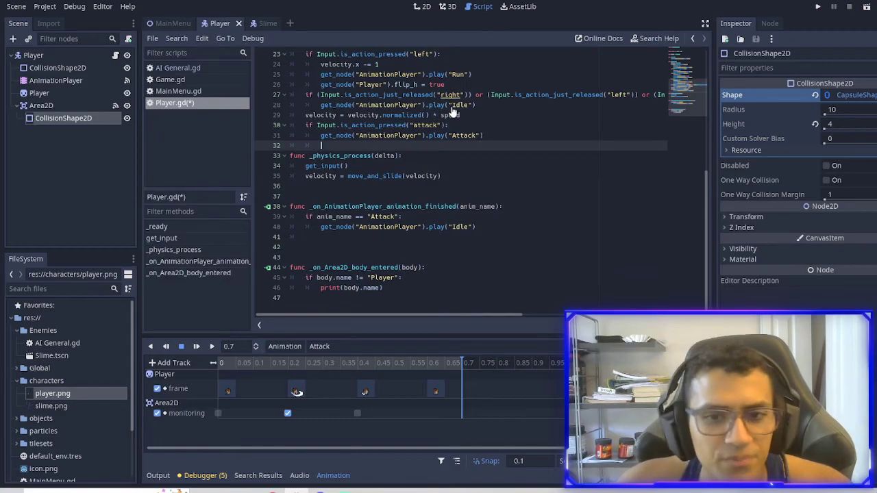
pyautogui.hotkey('ctrl', 's')
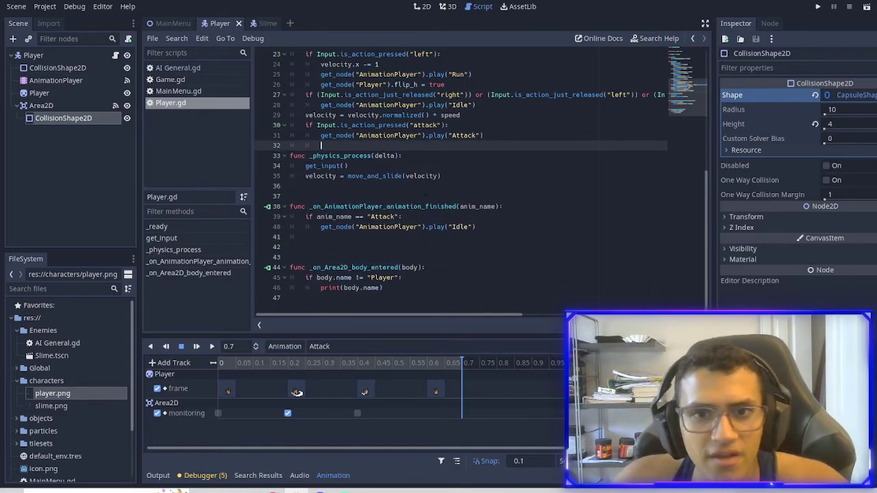
pyautogui.click(475, 186)
pyautogui.moveTo(379, 145); pyautogui.dragTo(281, 146)
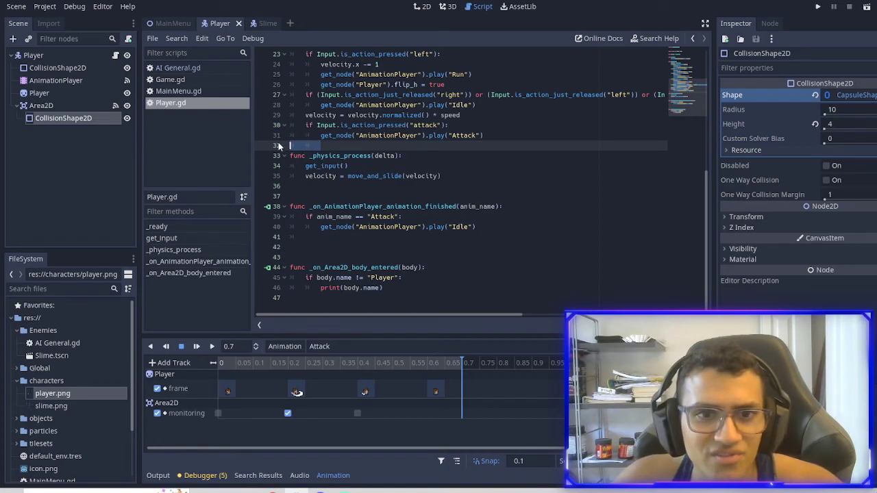
pyautogui.click(340, 156)
pyautogui.click(422, 7)
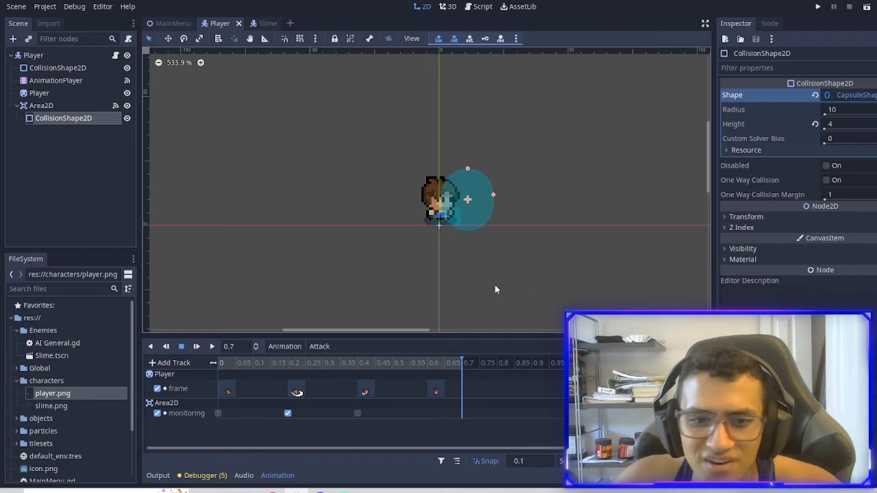
pyautogui.click(41, 136)
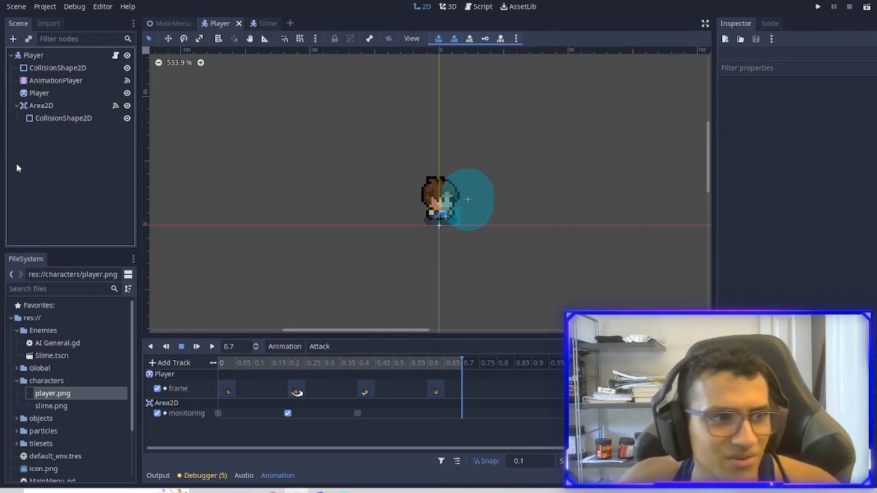